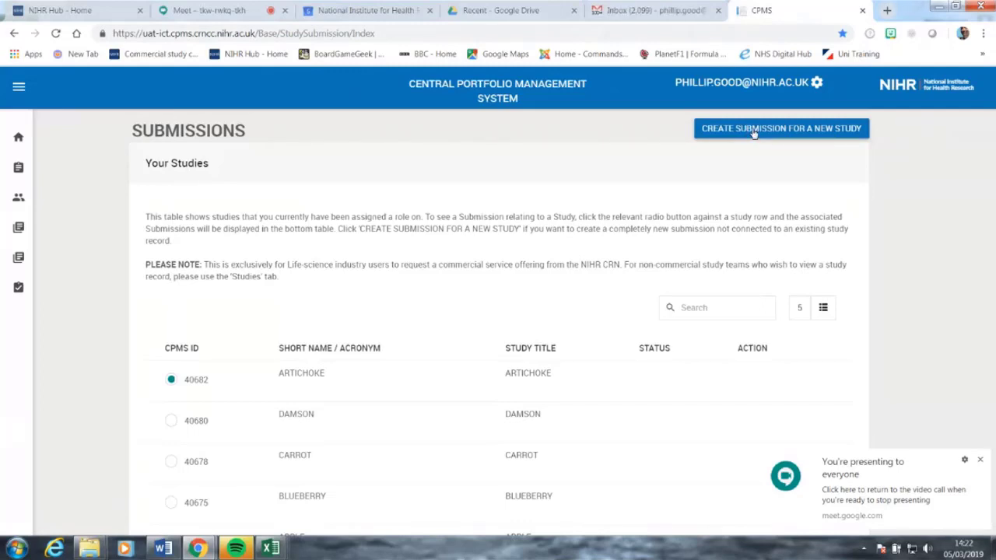
Start a submission for a new study, accept the agreement and proceed to the submission form
{"action": "left_click", "coordinate": [753, 134]}
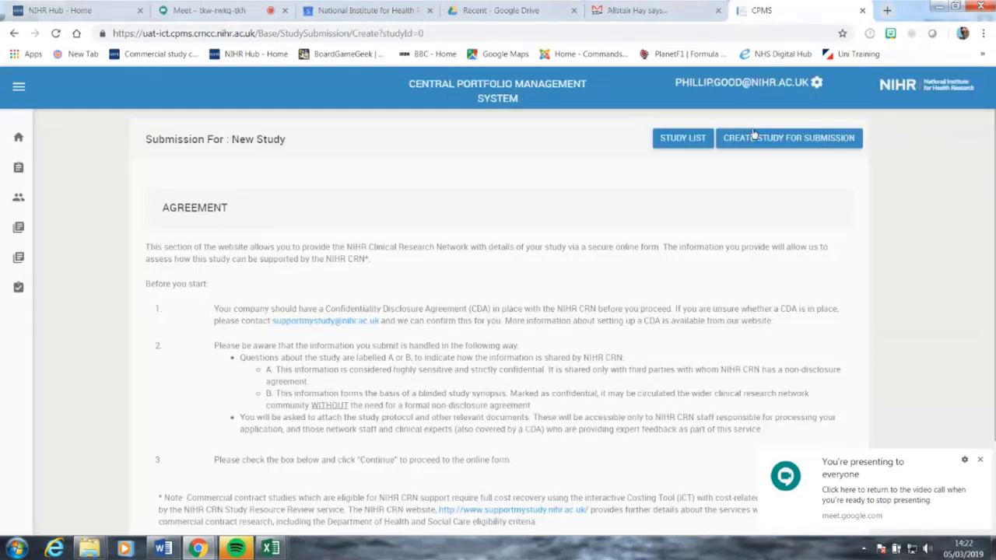
{"action": "scroll", "coordinate": [187, 295], "scroll_direction": "down", "scroll_amount": 3}
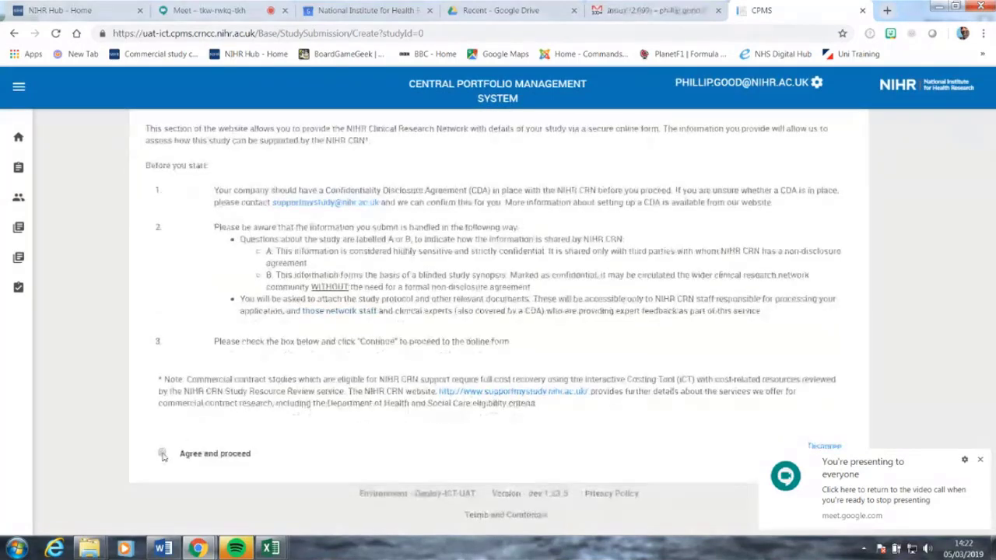
{"action": "left_click", "coordinate": [162, 454]}
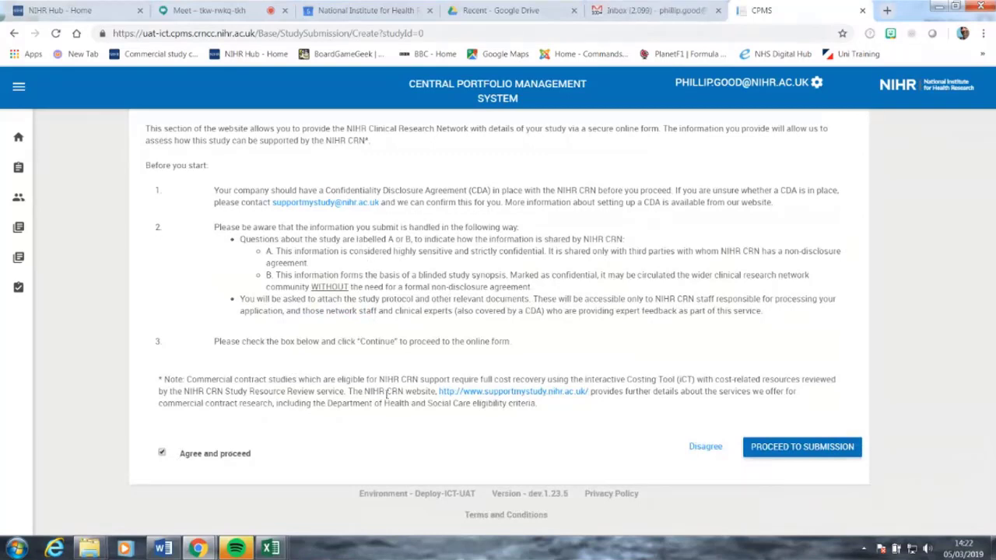
{"action": "left_click", "coordinate": [794, 448]}
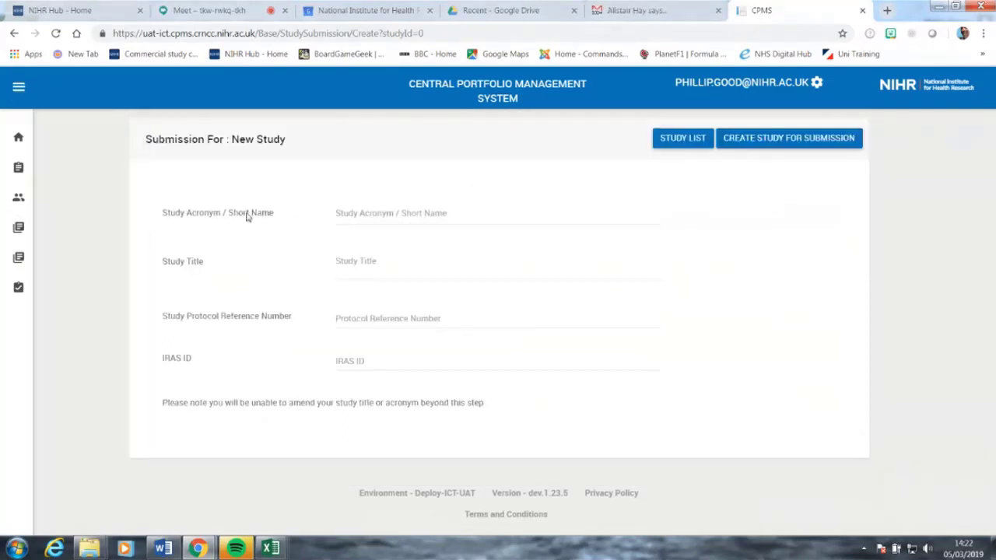
Create the study with acronym and title BEETROOT, protocol reference number 123456 and IRAS ID 123456
{"action": "left_click", "coordinate": [379, 213]}
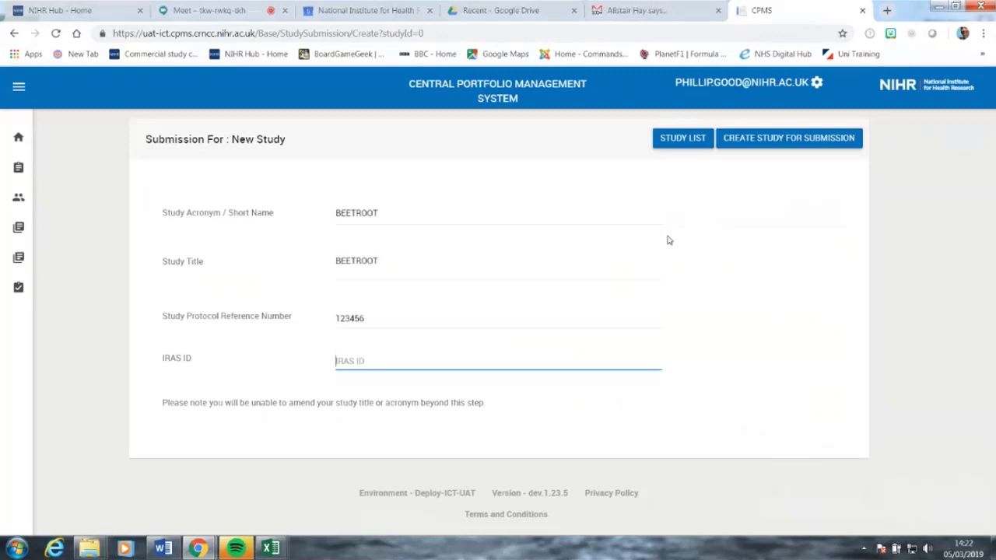
{"action": "type", "text": "12"}
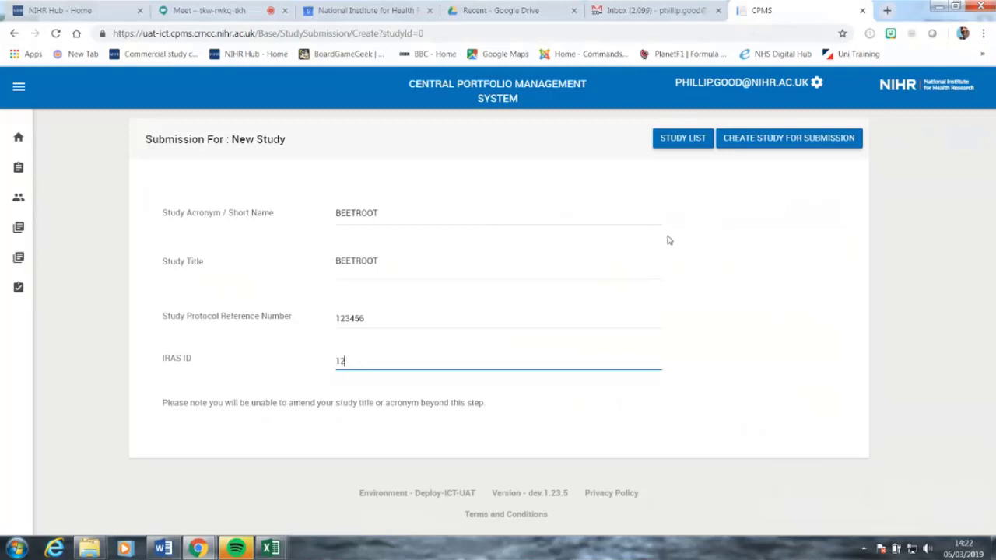
{"action": "type", "text": "3456"}
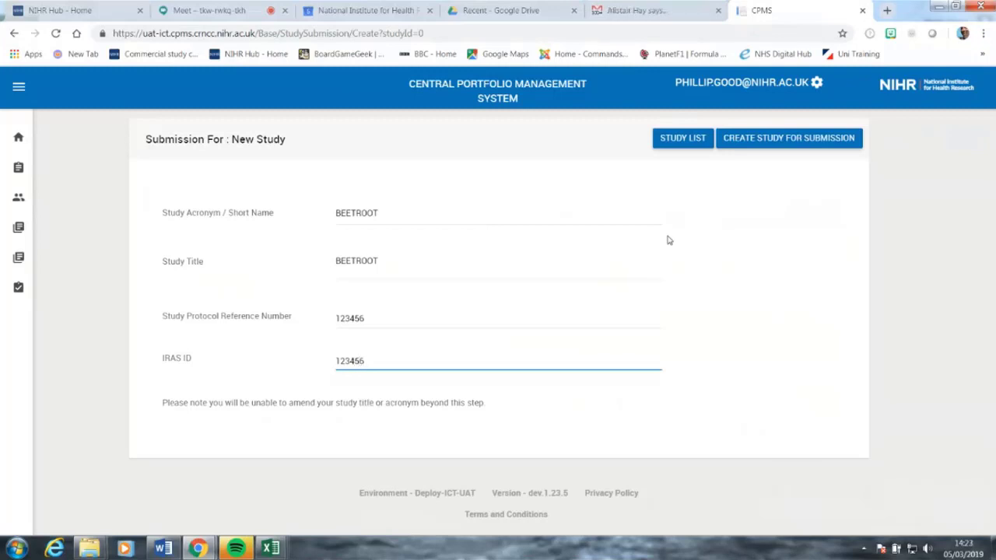
{"action": "left_click", "coordinate": [777, 140]}
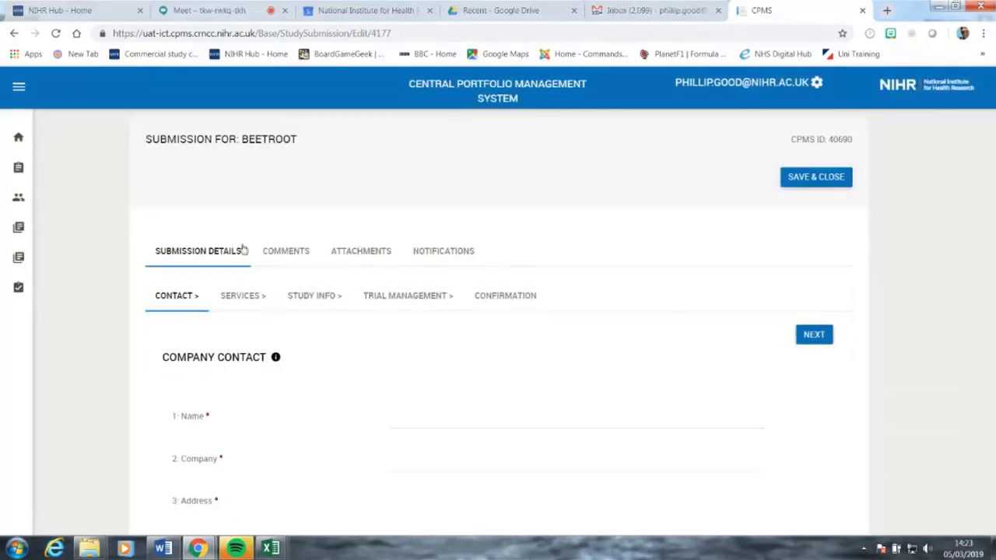
Fill in the company contact's name, company, address, telephone, email address and mobile number
{"action": "scroll", "coordinate": [447, 405], "scroll_direction": "down", "scroll_amount": 4}
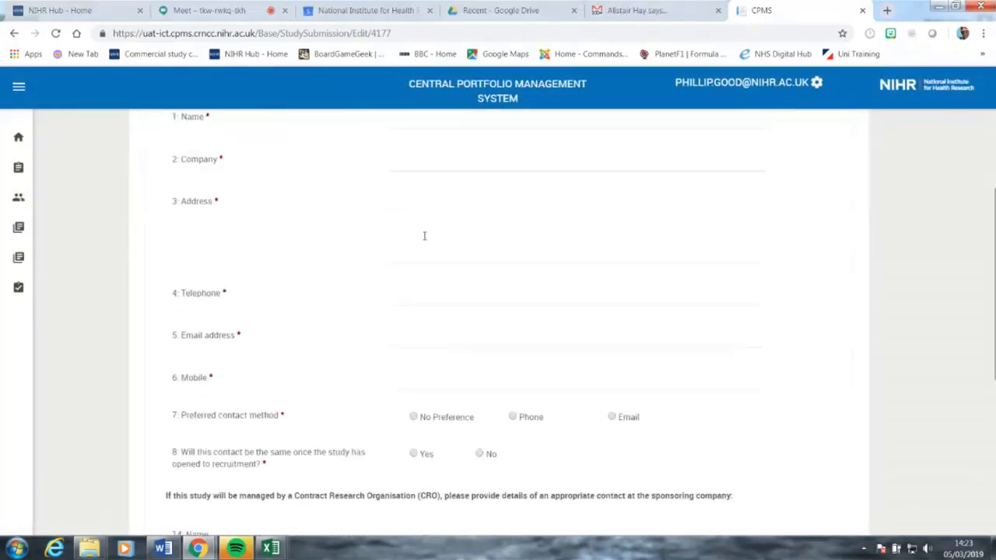
{"action": "scroll", "coordinate": [425, 233], "scroll_direction": "up", "scroll_amount": 2}
{"action": "left_click", "coordinate": [425, 264]}
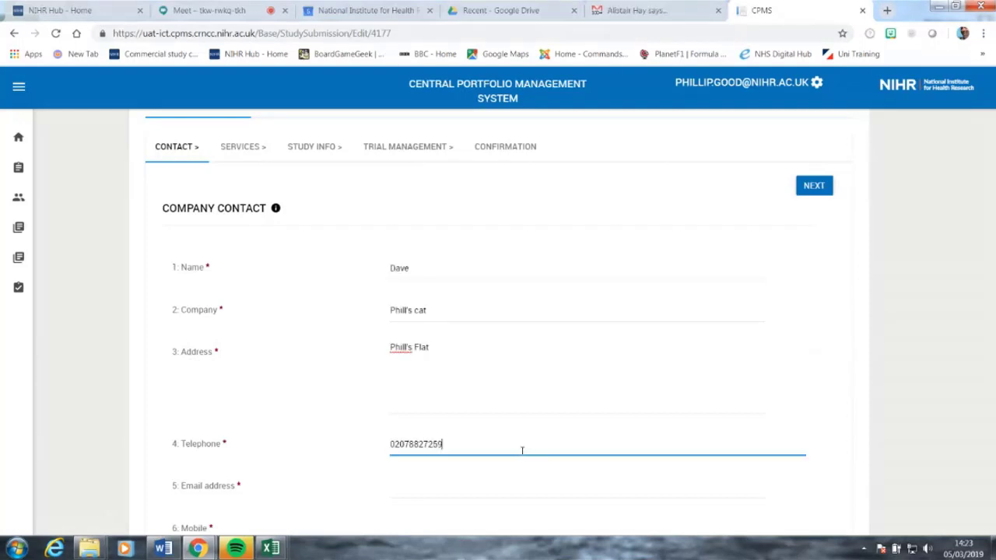
{"action": "scroll", "coordinate": [362, 387], "scroll_direction": "down", "scroll_amount": 2}
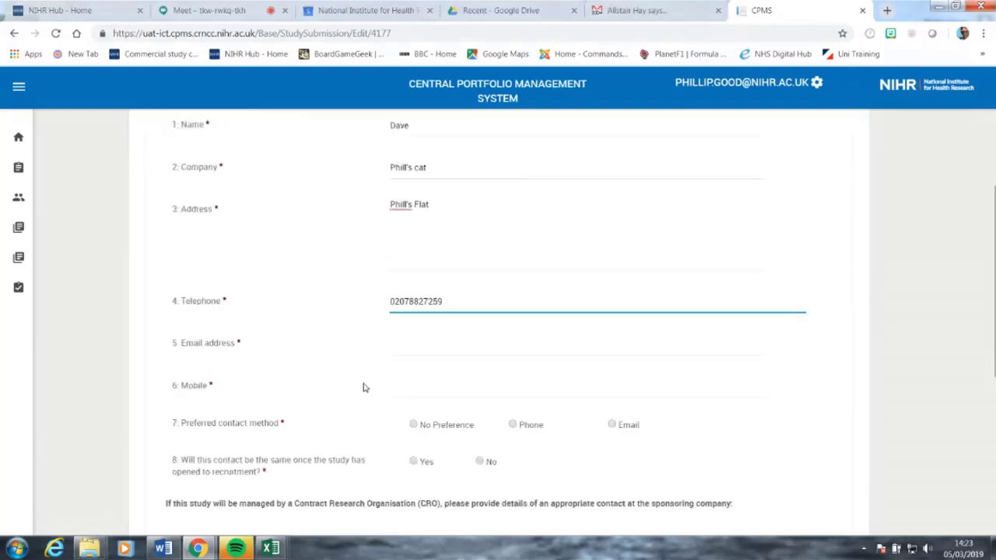
{"action": "left_click", "coordinate": [436, 337]}
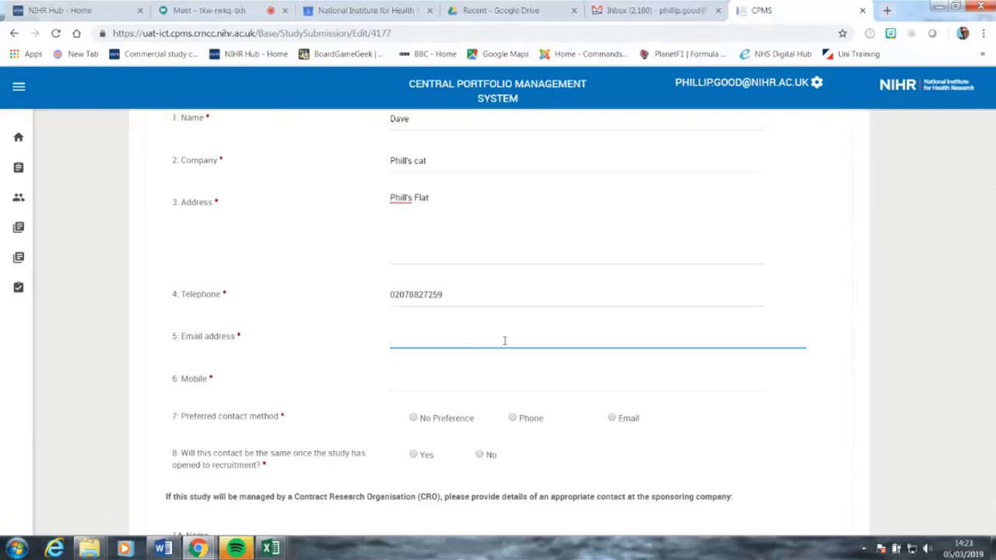
{"action": "type", "text": "dave@dave.com"}
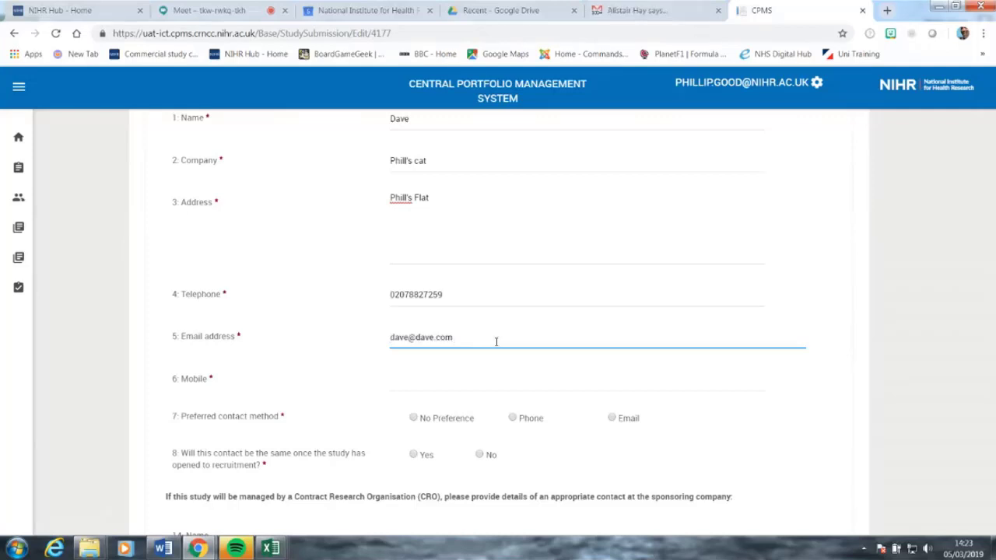
{"action": "left_click", "coordinate": [471, 383]}
{"action": "key", "text": "ctrl+v"}
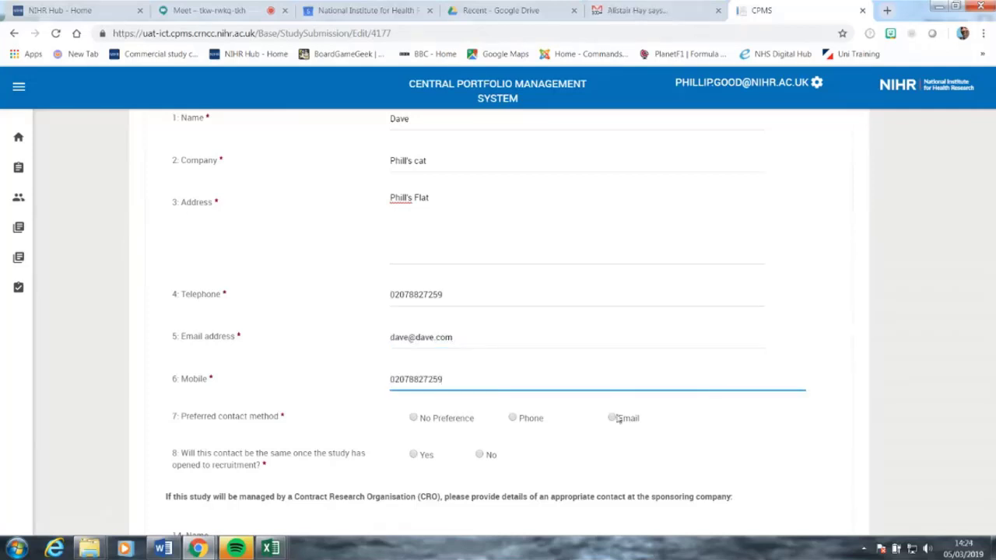
Set the preferred contact method to Email, answer Yes to the contact staying the same, and continue to the services section
{"action": "left_click", "coordinate": [612, 418]}
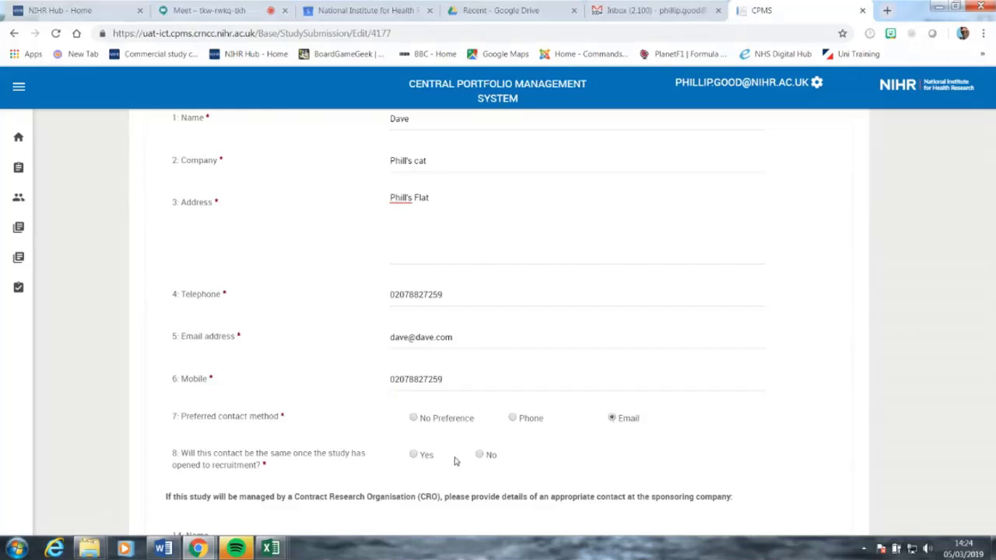
{"action": "left_click", "coordinate": [414, 456]}
{"action": "scroll", "coordinate": [607, 445], "scroll_direction": "down", "scroll_amount": 4}
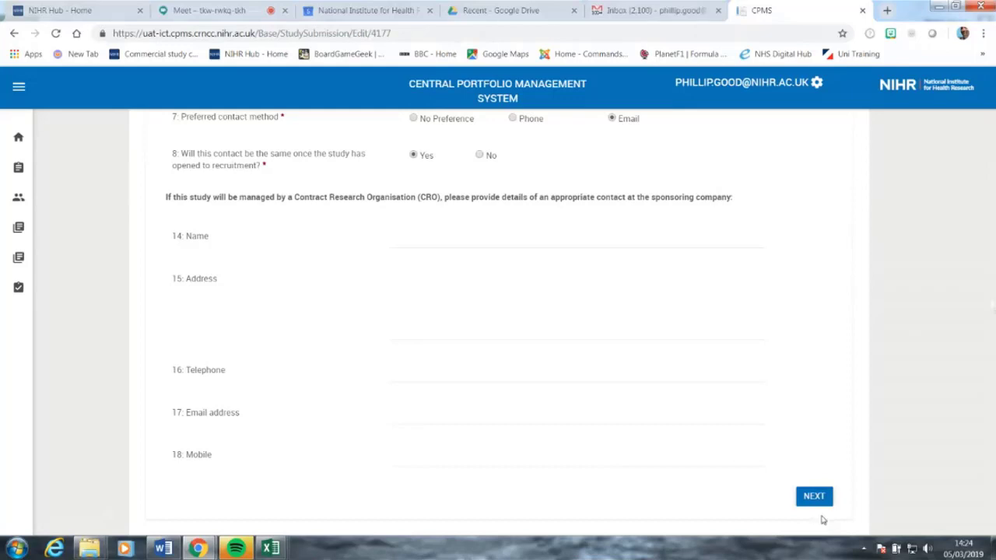
{"action": "left_click", "coordinate": [814, 498]}
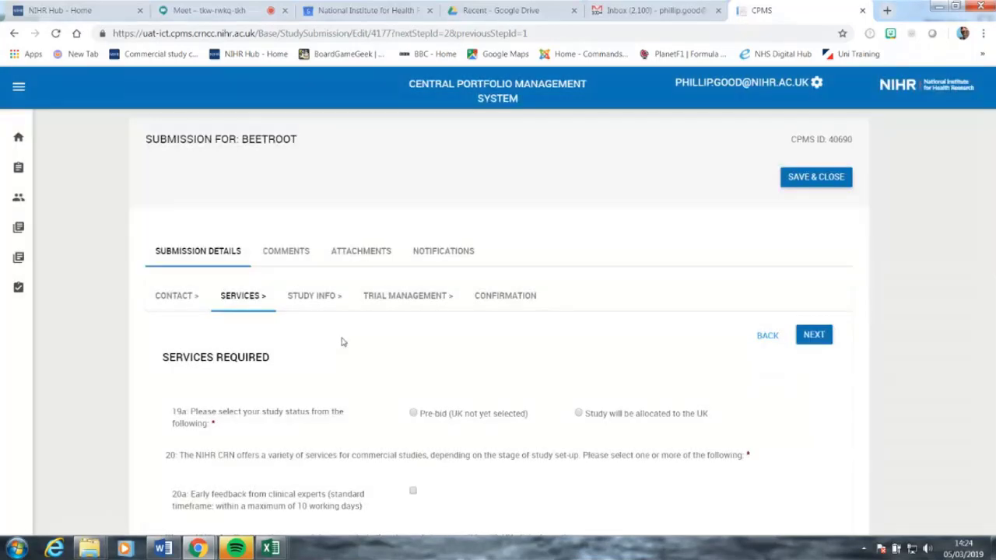
Request the Study Resource Review service and answer No to the resubmission, medical device and prior HRA submission questions
{"action": "scroll", "coordinate": [334, 338], "scroll_direction": "down", "scroll_amount": 4}
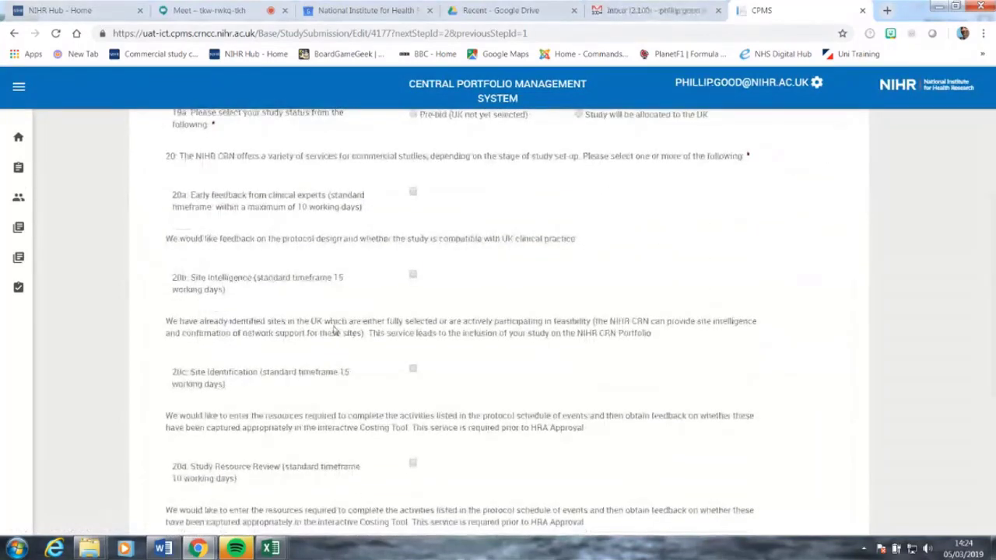
{"action": "scroll", "coordinate": [333, 324], "scroll_direction": "down", "scroll_amount": 1}
{"action": "scroll", "coordinate": [334, 324], "scroll_direction": "down", "scroll_amount": 1}
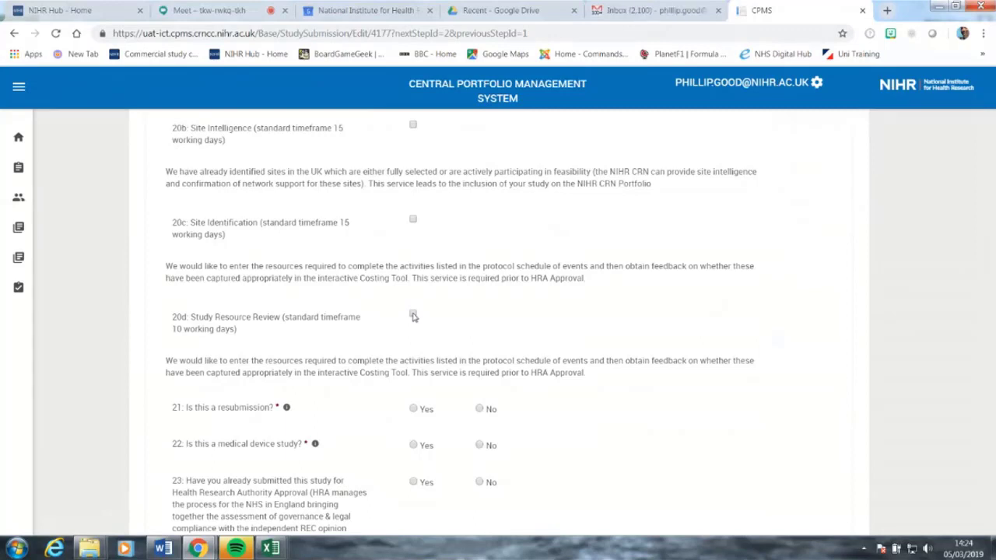
{"action": "left_click", "coordinate": [413, 315]}
{"action": "scroll", "coordinate": [582, 309], "scroll_direction": "down", "scroll_amount": 3}
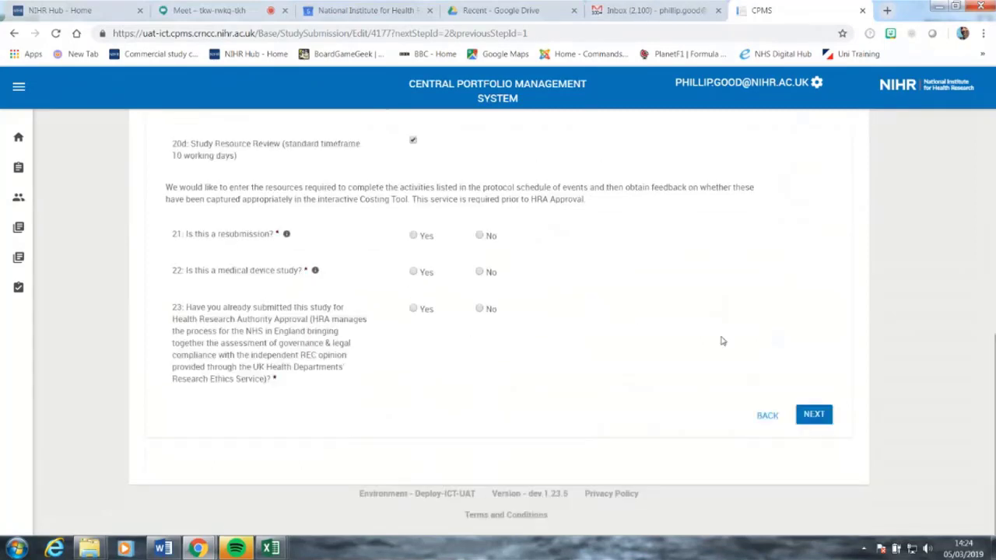
{"action": "left_click", "coordinate": [479, 235]}
{"action": "left_click", "coordinate": [480, 309]}
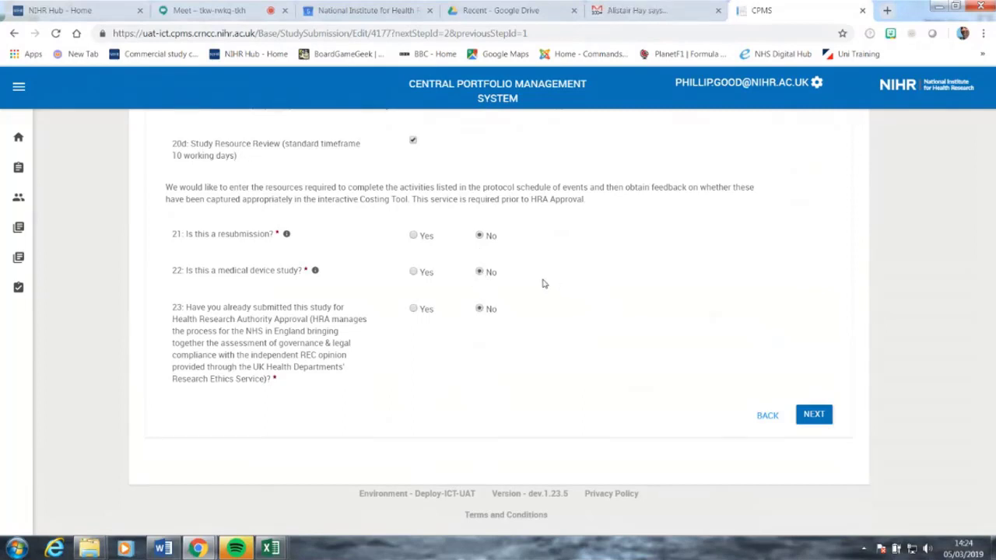
Set the study status to "Study will be allocated to the UK" and continue to the study information section
{"action": "scroll", "coordinate": [543, 284], "scroll_direction": "up", "scroll_amount": 10}
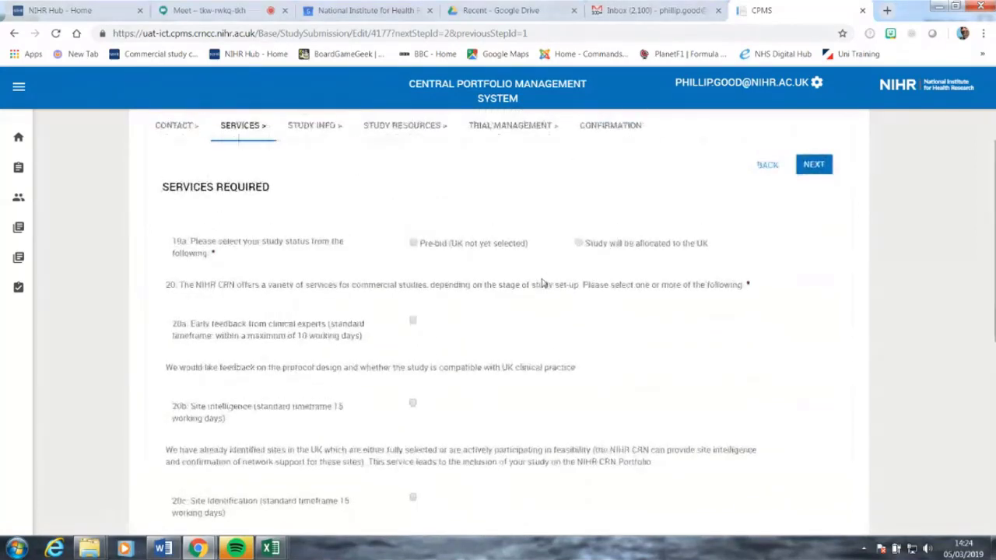
{"action": "left_click", "coordinate": [579, 244]}
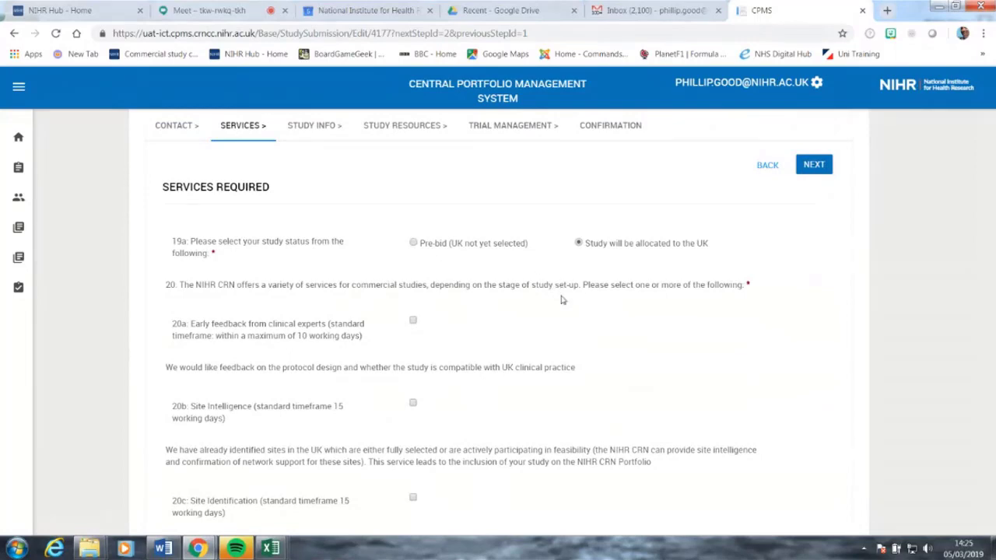
{"action": "scroll", "coordinate": [560, 296], "scroll_direction": "down", "scroll_amount": 6}
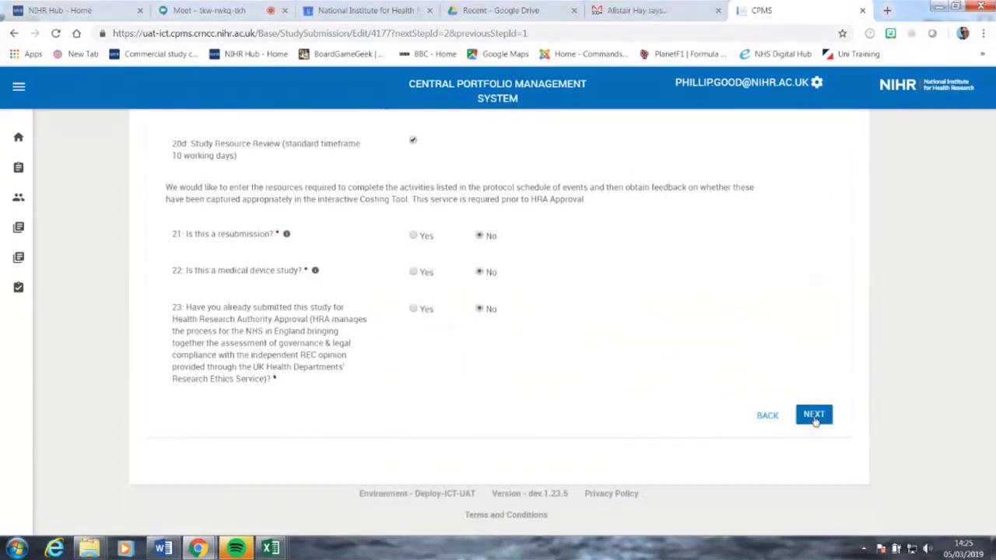
{"action": "left_click", "coordinate": [815, 419]}
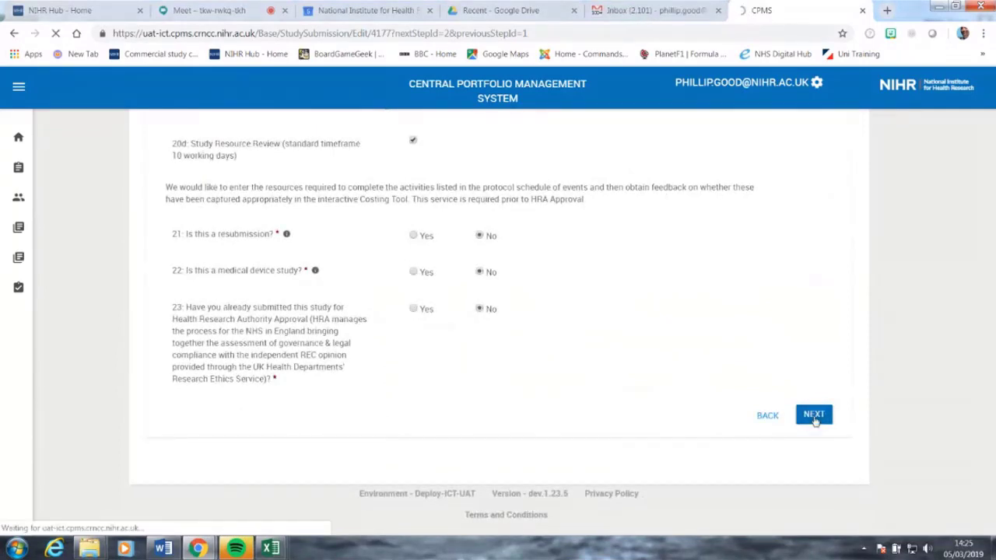
Enter BEETROOT as protocol title and acronym, 123456 as protocol version and sponsor reference, and fill in the research sponsor's name
{"action": "scroll", "coordinate": [436, 351], "scroll_direction": "down", "scroll_amount": 2}
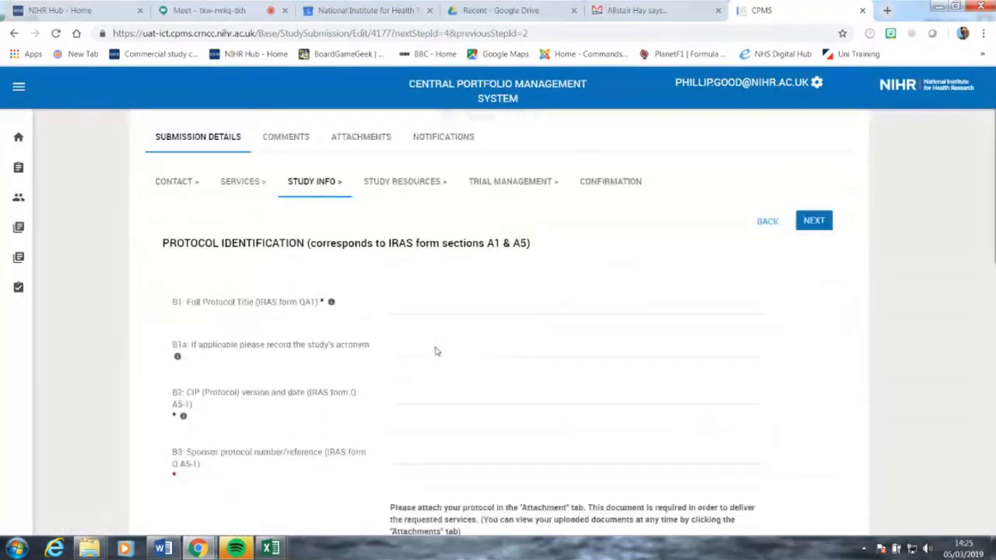
{"action": "left_click", "coordinate": [436, 265]}
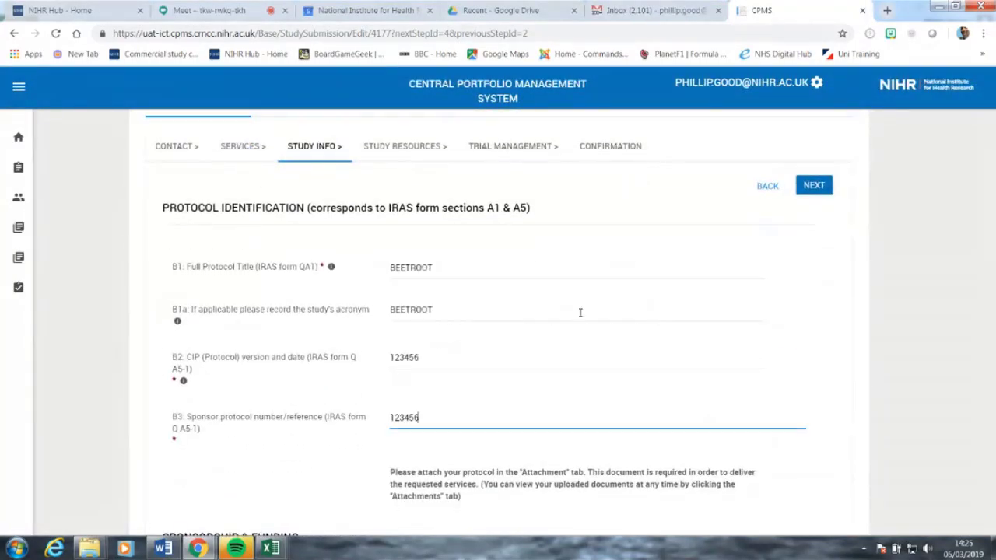
{"action": "scroll", "coordinate": [578, 312], "scroll_direction": "down", "scroll_amount": 3}
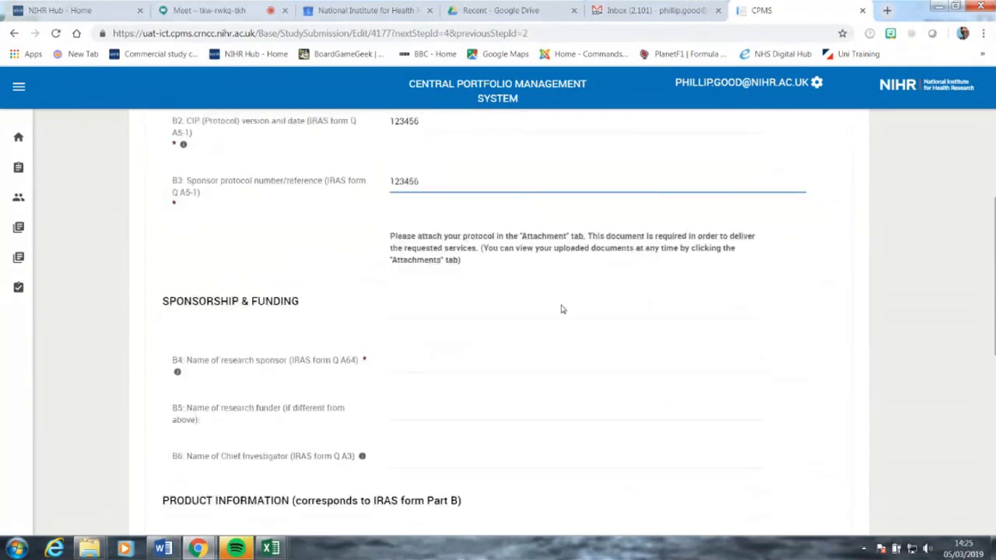
{"action": "left_click", "coordinate": [427, 298]}
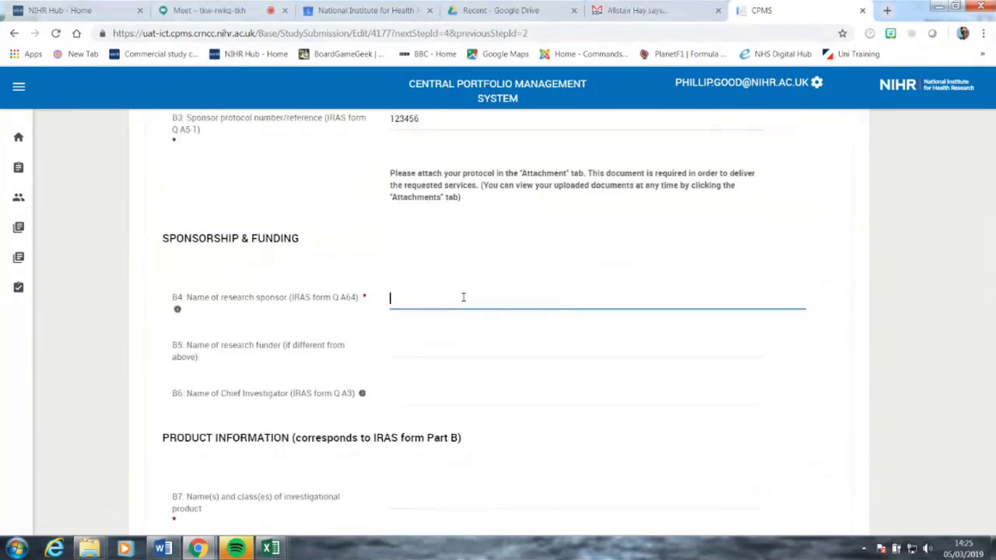
{"action": "type", "text": "Dave"}
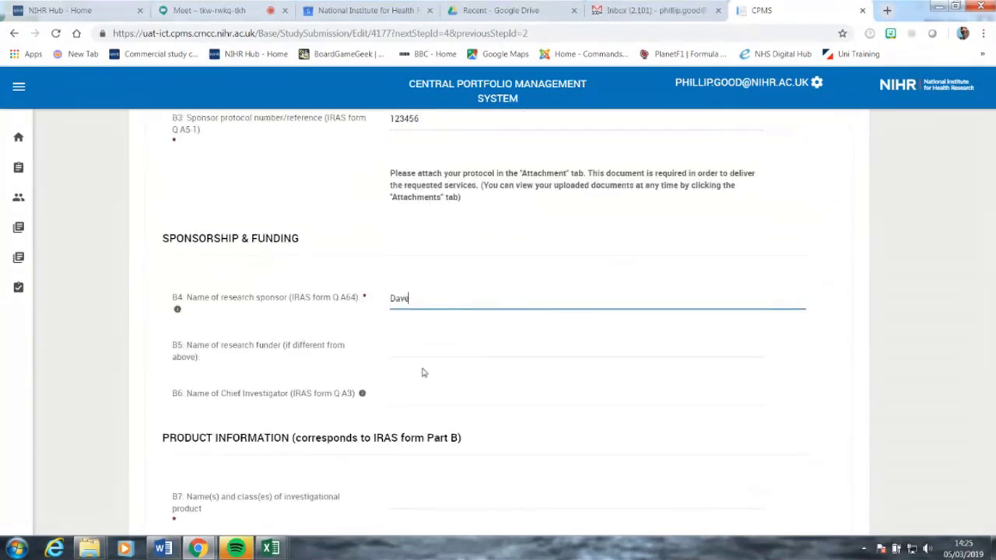
Enter N/A for both the investigational product's names and classes and the party responsible for its development
{"action": "scroll", "coordinate": [428, 407], "scroll_direction": "down", "scroll_amount": 2}
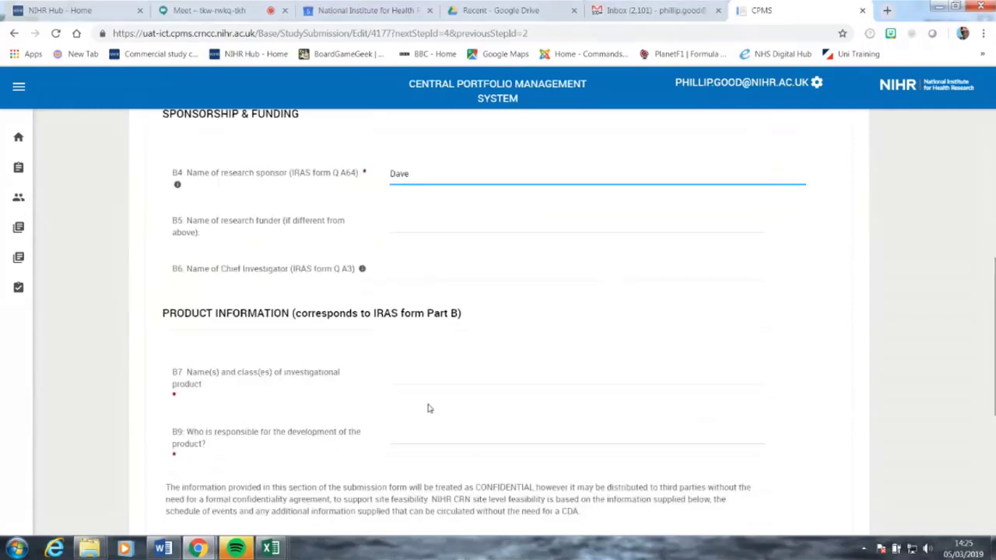
{"action": "scroll", "coordinate": [427, 408], "scroll_direction": "down", "scroll_amount": 1}
{"action": "left_click", "coordinate": [415, 344]}
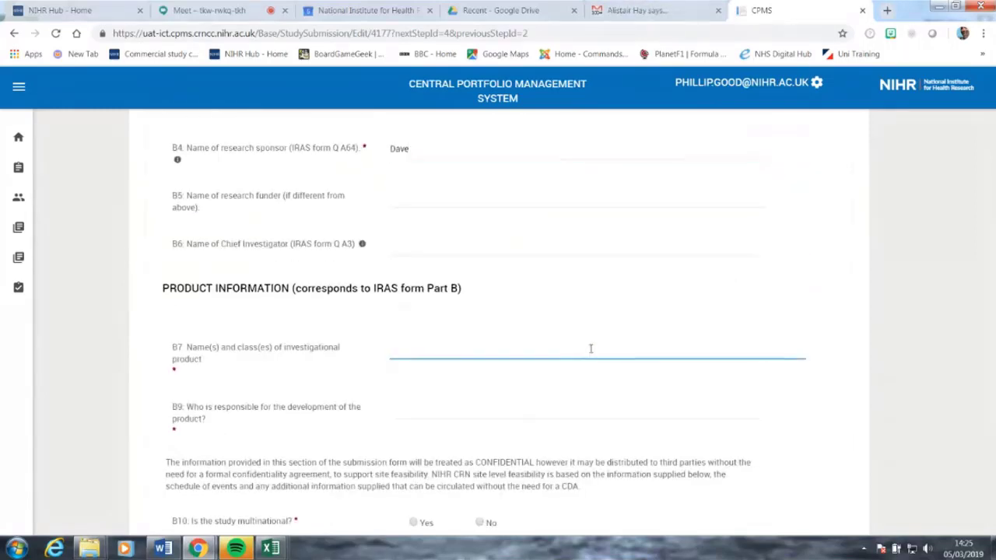
{"action": "type", "text": "N/A"}
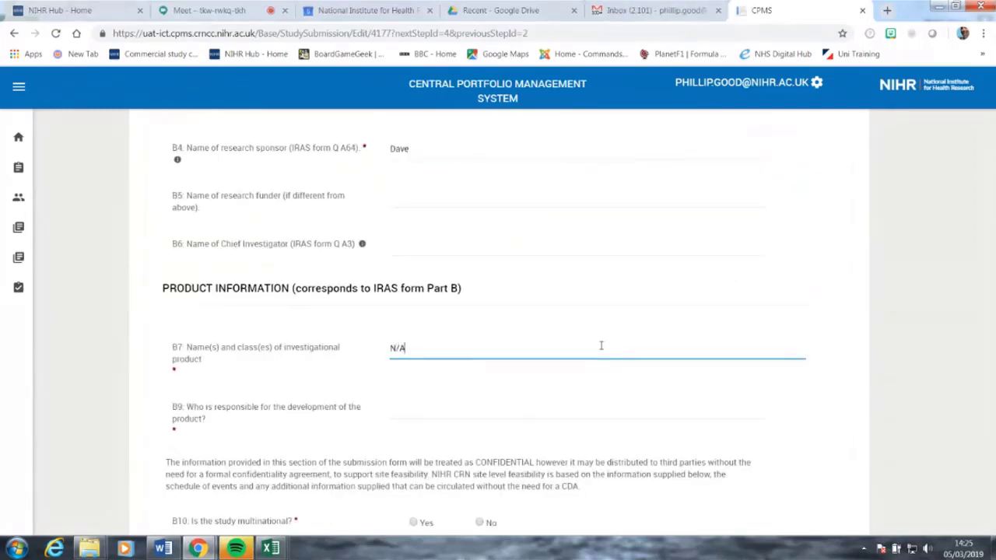
{"action": "left_click", "coordinate": [444, 412]}
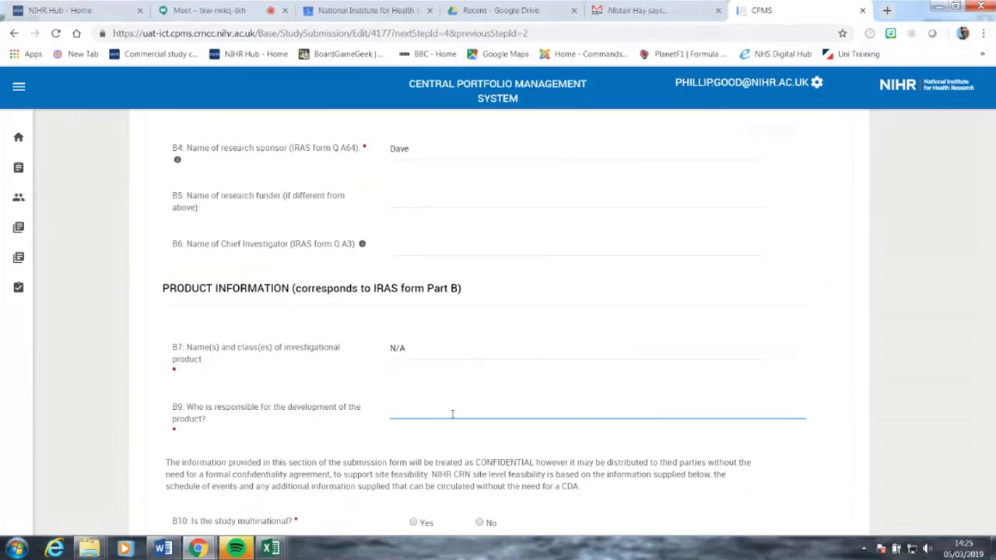
{"action": "type", "text": "N/A"}
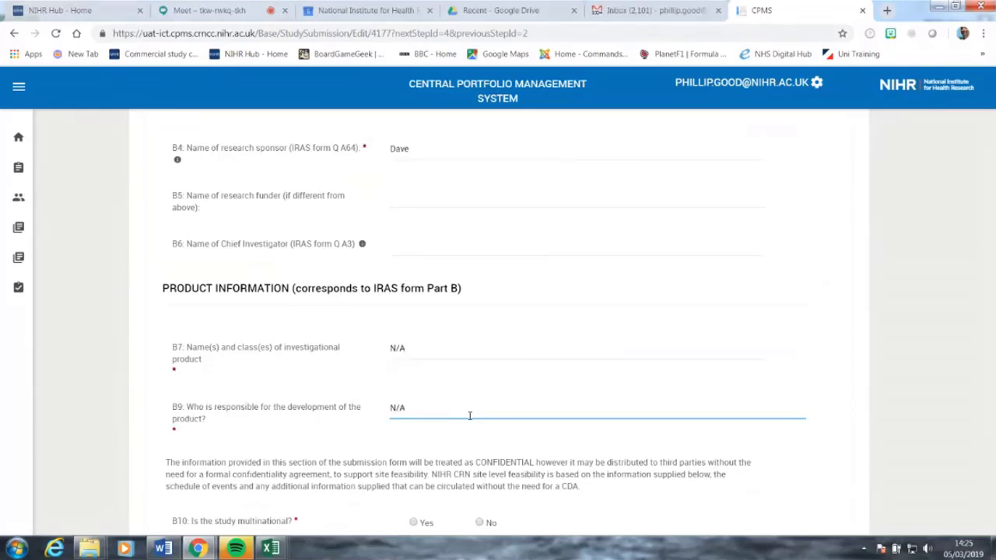
Answer No to the multinational and biosimilar study questions and continue to the study resources section
{"action": "scroll", "coordinate": [474, 405], "scroll_direction": "down", "scroll_amount": 2}
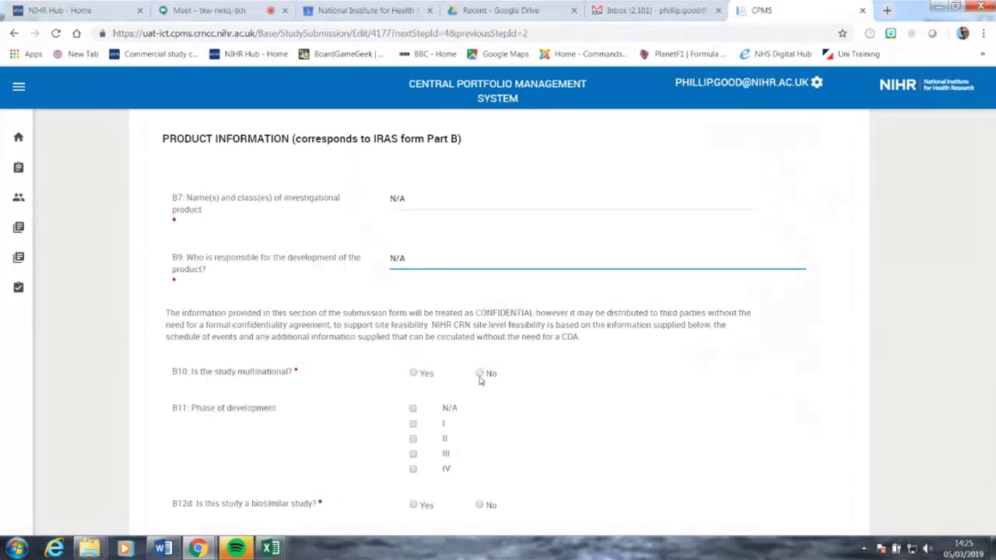
{"action": "left_click", "coordinate": [480, 375]}
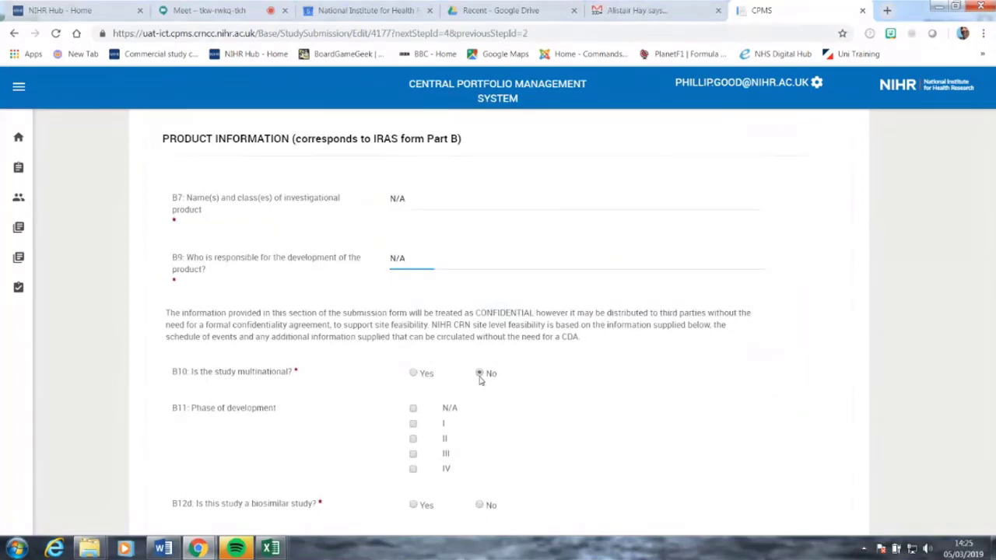
{"action": "scroll", "coordinate": [474, 395], "scroll_direction": "down", "scroll_amount": 2}
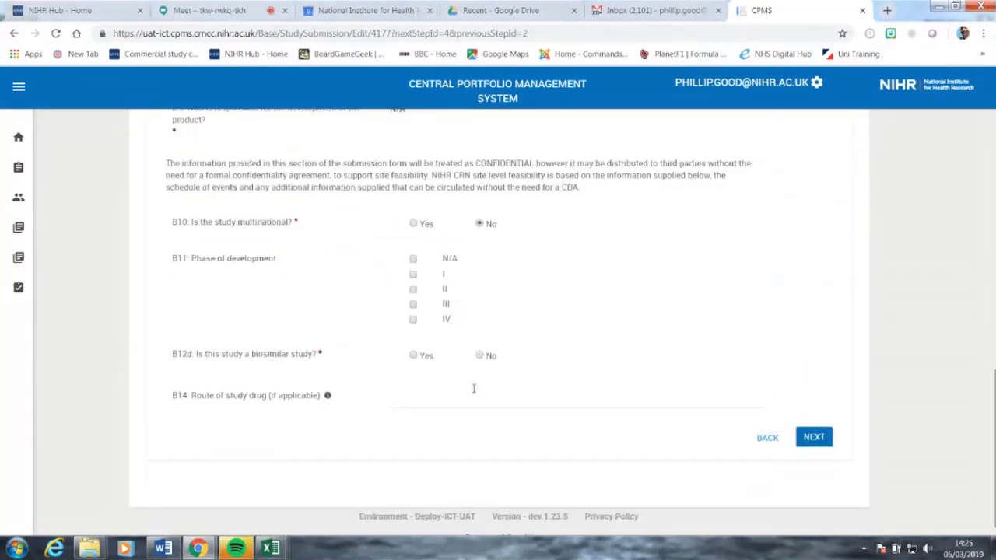
{"action": "left_click", "coordinate": [480, 357]}
{"action": "left_click", "coordinate": [814, 438]}
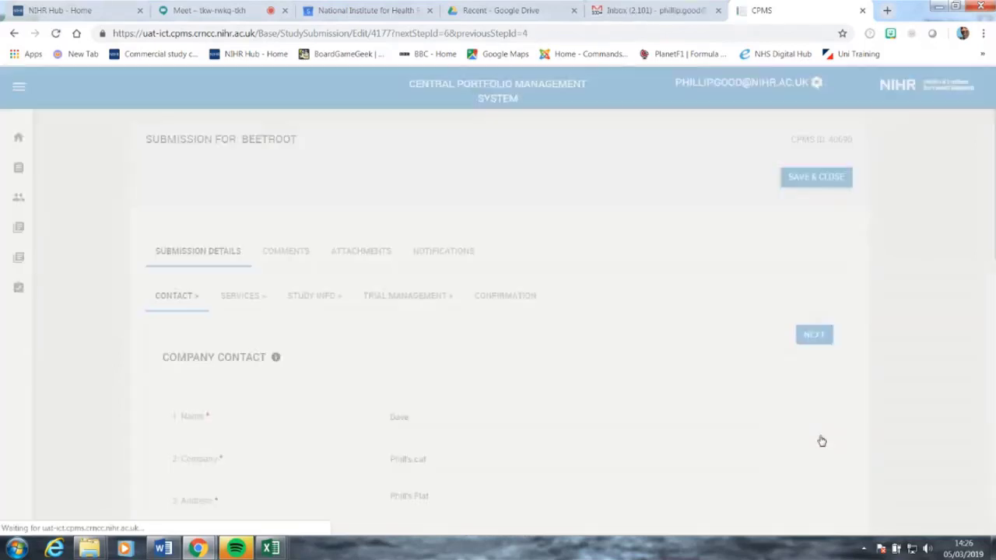
Answer No to prior resource review by an NHS organisation and mark the study protocol as attached
{"action": "scroll", "coordinate": [500, 351], "scroll_direction": "down", "scroll_amount": 2}
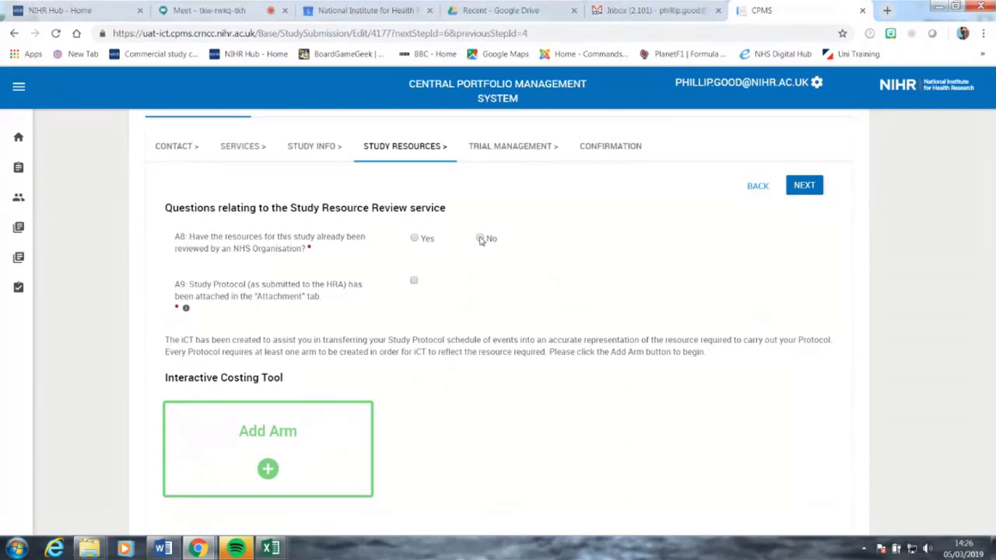
{"action": "left_click", "coordinate": [480, 239]}
{"action": "left_click", "coordinate": [413, 282]}
{"action": "scroll", "coordinate": [509, 289], "scroll_direction": "up", "scroll_amount": 2}
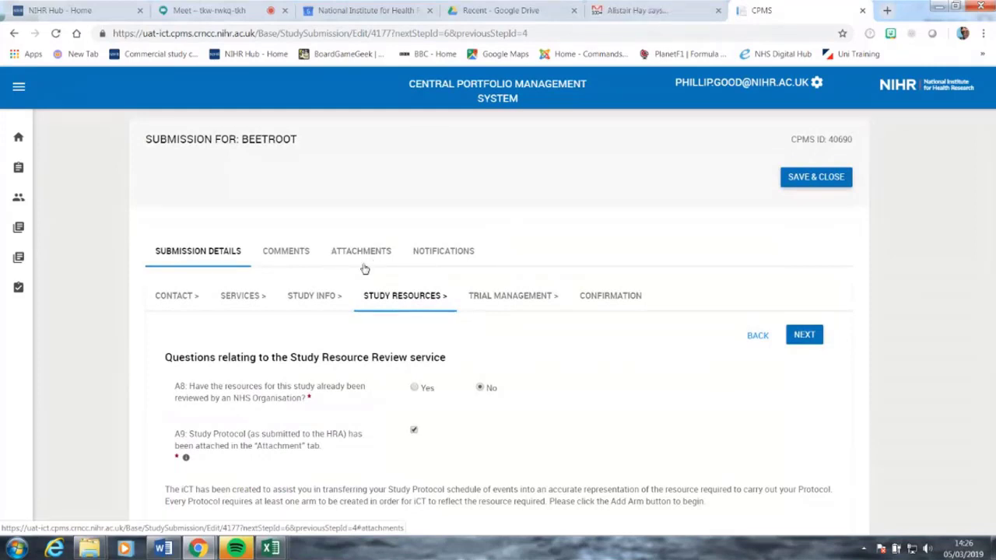
Create a new arm named Main in the Interactive Costing Tool
{"action": "scroll", "coordinate": [362, 272], "scroll_direction": "down", "scroll_amount": 2}
{"action": "scroll", "coordinate": [362, 272], "scroll_direction": "down", "scroll_amount": 1}
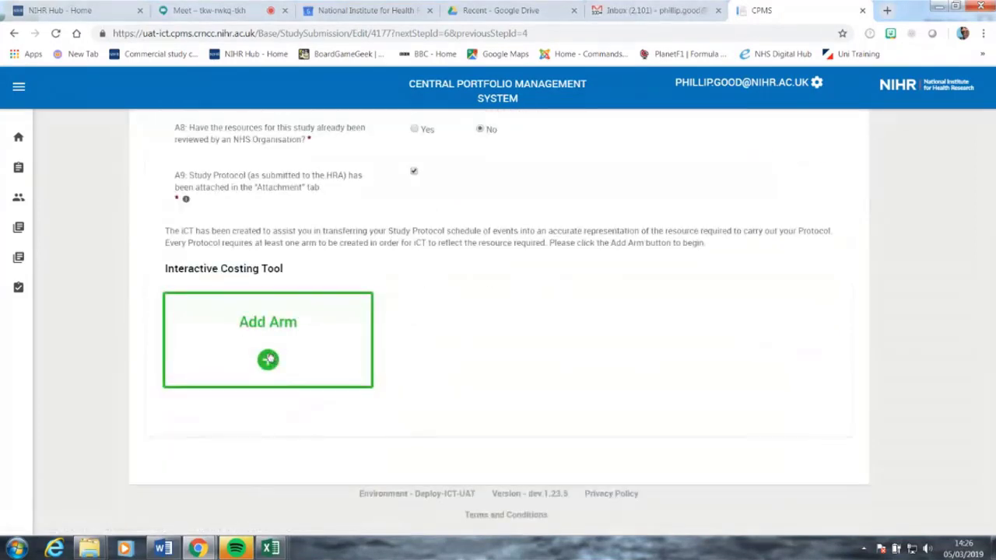
{"action": "left_click", "coordinate": [268, 358]}
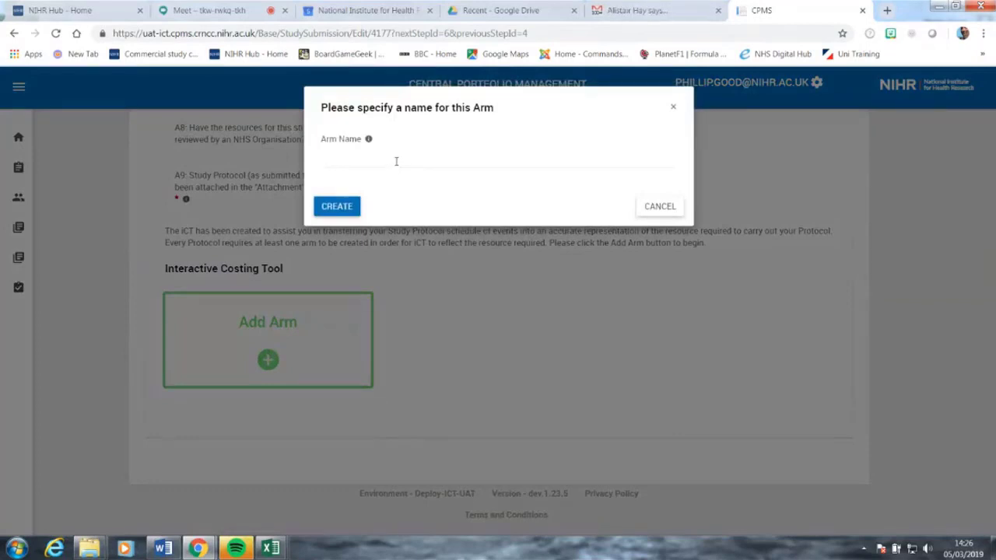
{"action": "left_click", "coordinate": [396, 161]}
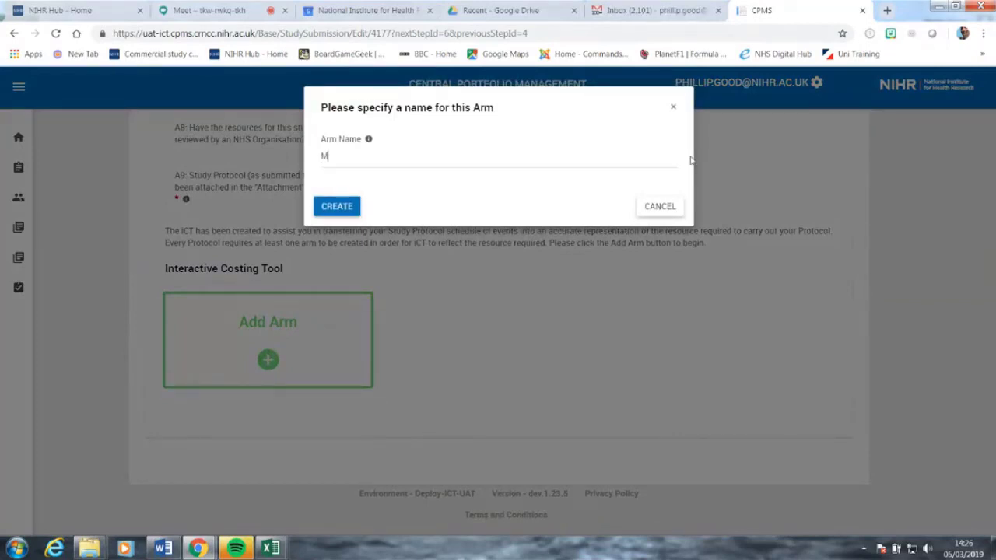
{"action": "type", "text": "Main"}
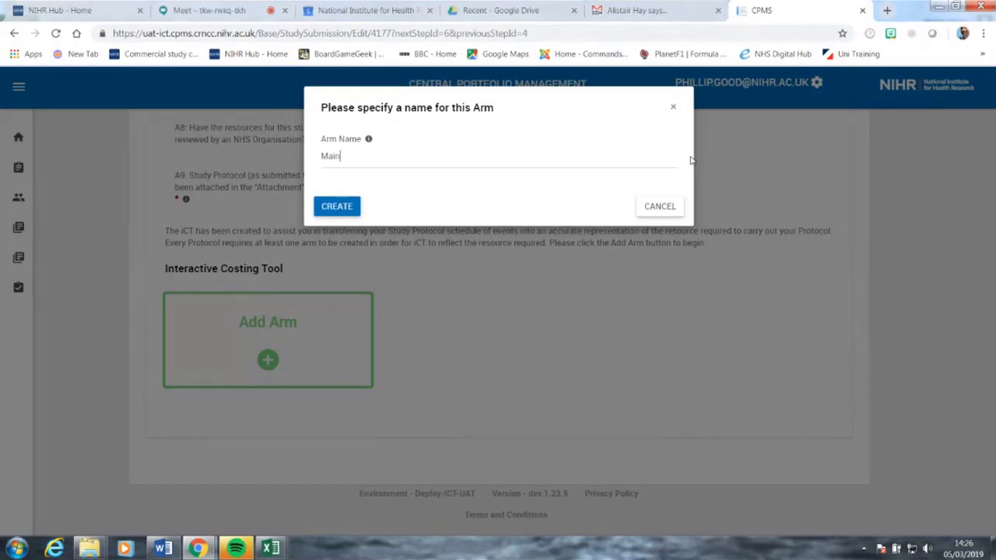
{"action": "left_click", "coordinate": [337, 206]}
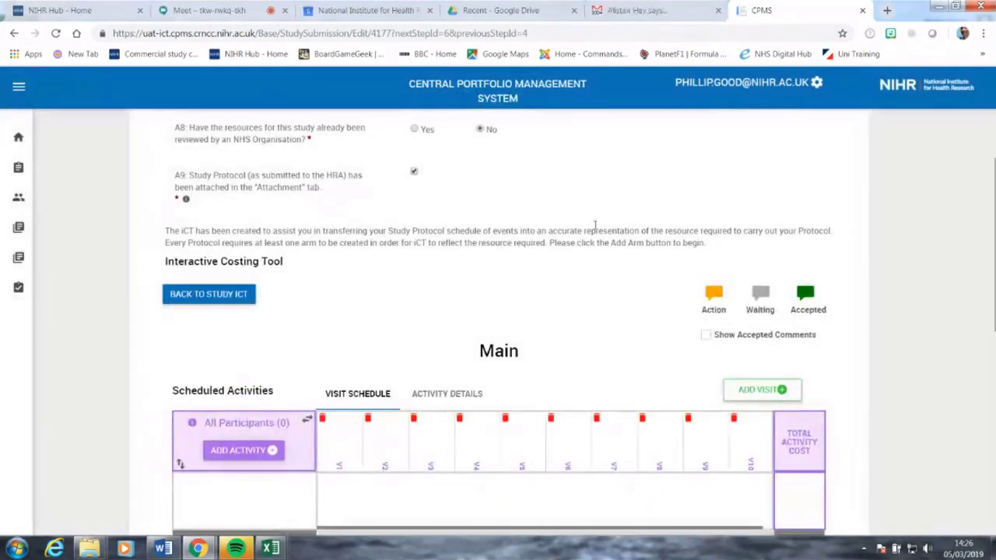
Examine the Main arm's activity tables for all participants, some participants and additional itemised activities
{"action": "scroll", "coordinate": [595, 225], "scroll_direction": "down", "scroll_amount": 4}
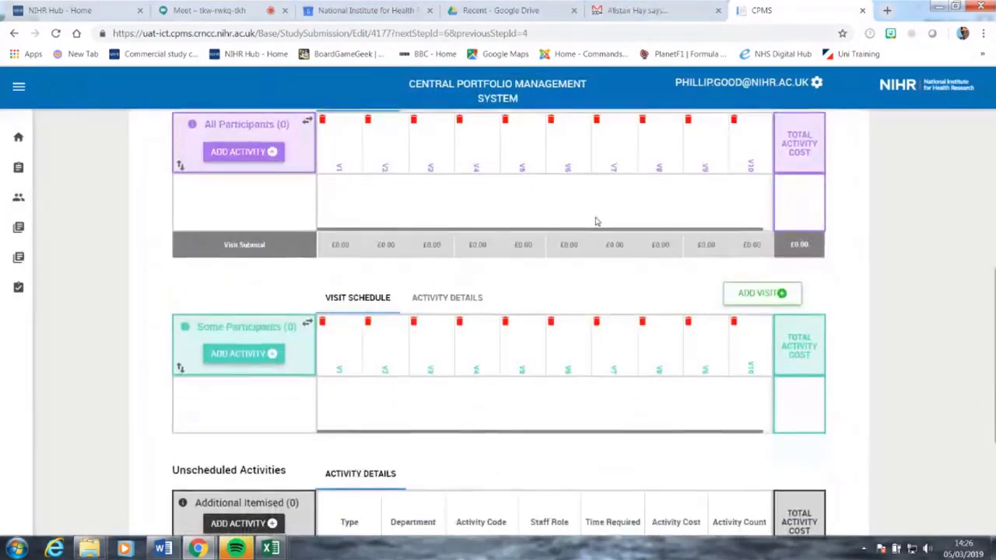
{"action": "scroll", "coordinate": [595, 222], "scroll_direction": "down", "scroll_amount": 2}
{"action": "scroll", "coordinate": [596, 218], "scroll_direction": "up", "scroll_amount": 2}
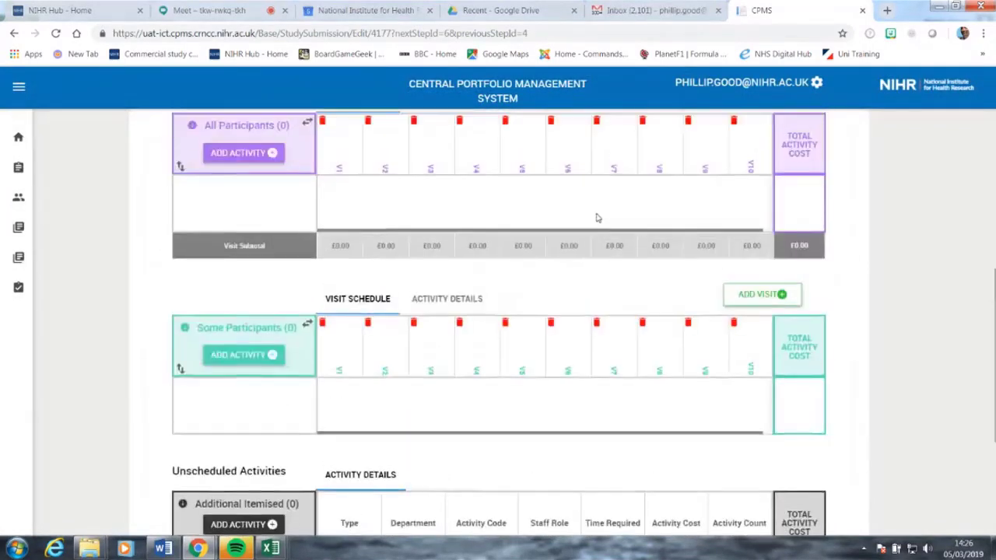
{"action": "scroll", "coordinate": [596, 216], "scroll_direction": "up", "scroll_amount": 2}
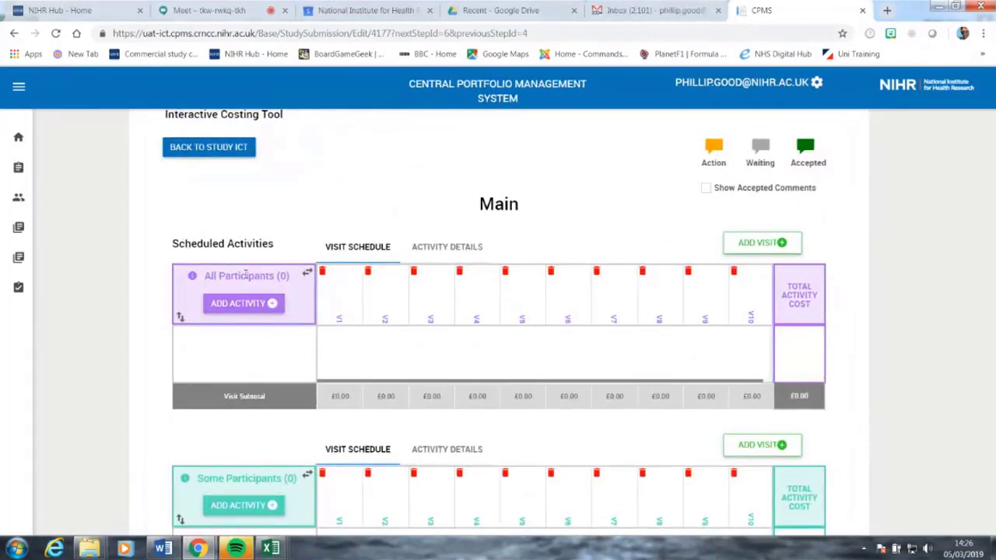
{"action": "scroll", "coordinate": [271, 275], "scroll_direction": "down", "scroll_amount": 2}
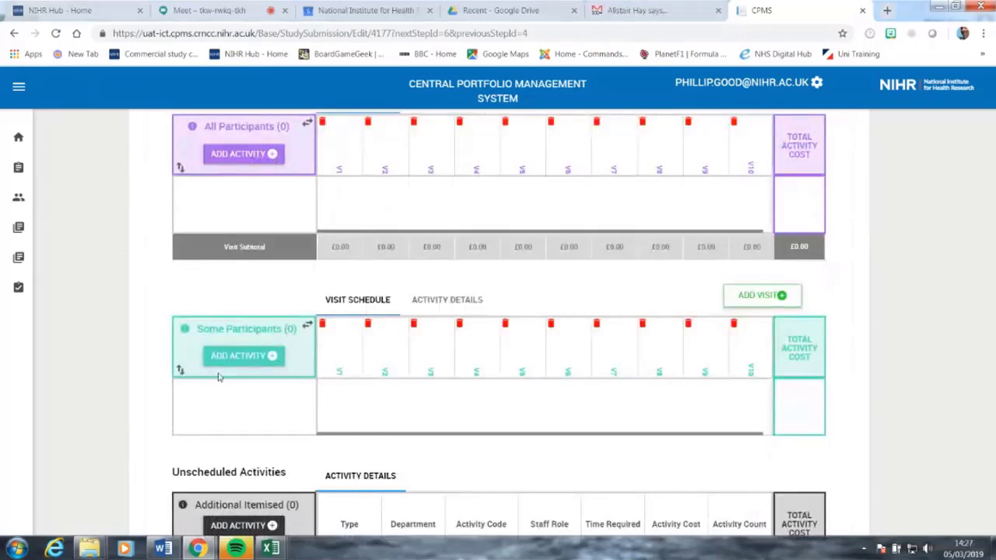
{"action": "scroll", "coordinate": [219, 377], "scroll_direction": "down", "scroll_amount": 1}
{"action": "scroll", "coordinate": [218, 377], "scroll_direction": "down", "scroll_amount": 1}
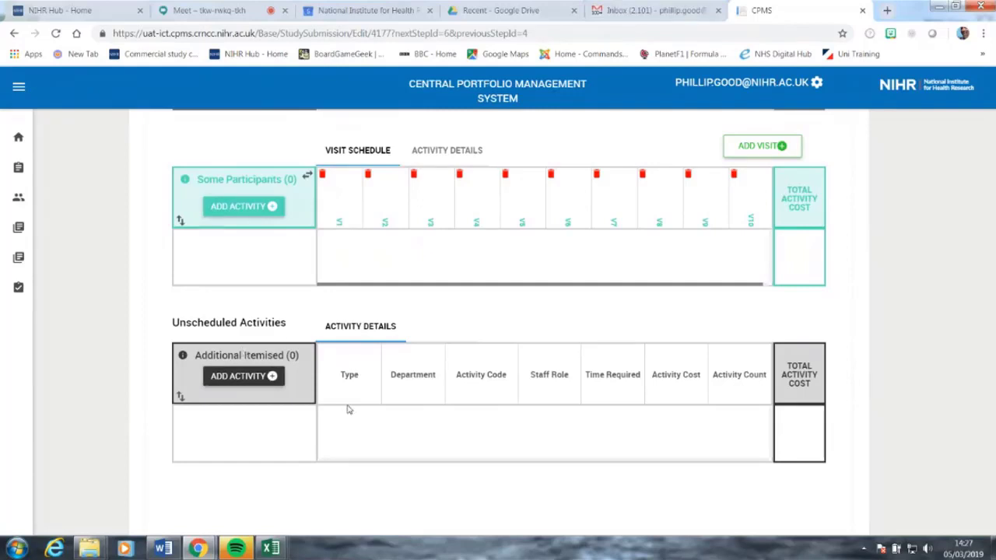
{"action": "scroll", "coordinate": [413, 299], "scroll_direction": "up", "scroll_amount": 4}
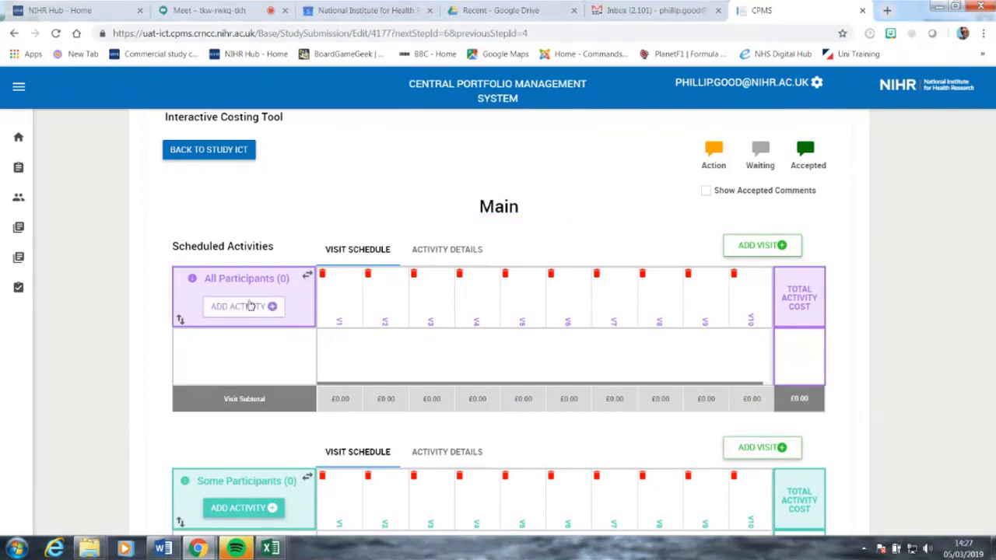
Delete visits V9 and V10 from the Main arm's visit schedule
{"action": "left_click", "coordinate": [689, 277]}
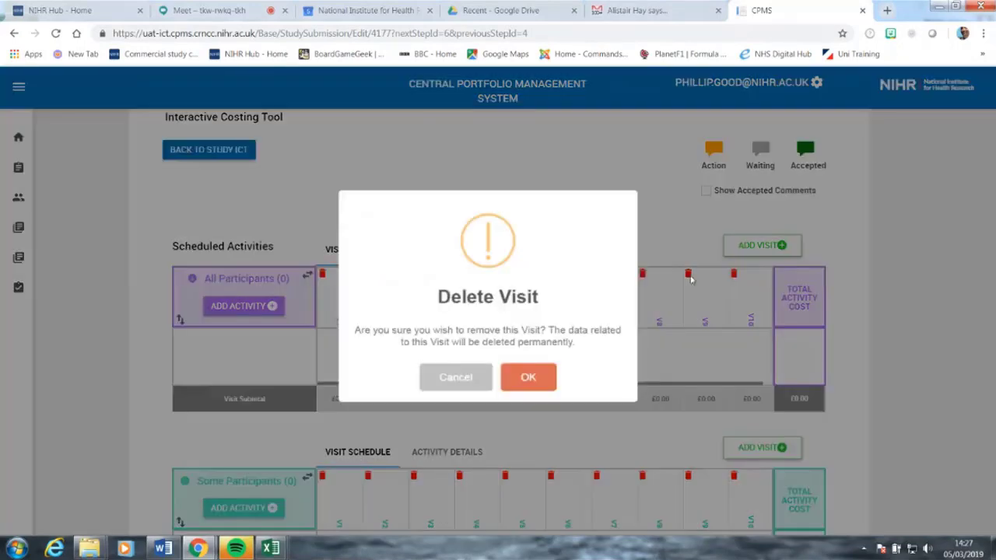
{"action": "left_click", "coordinate": [530, 379]}
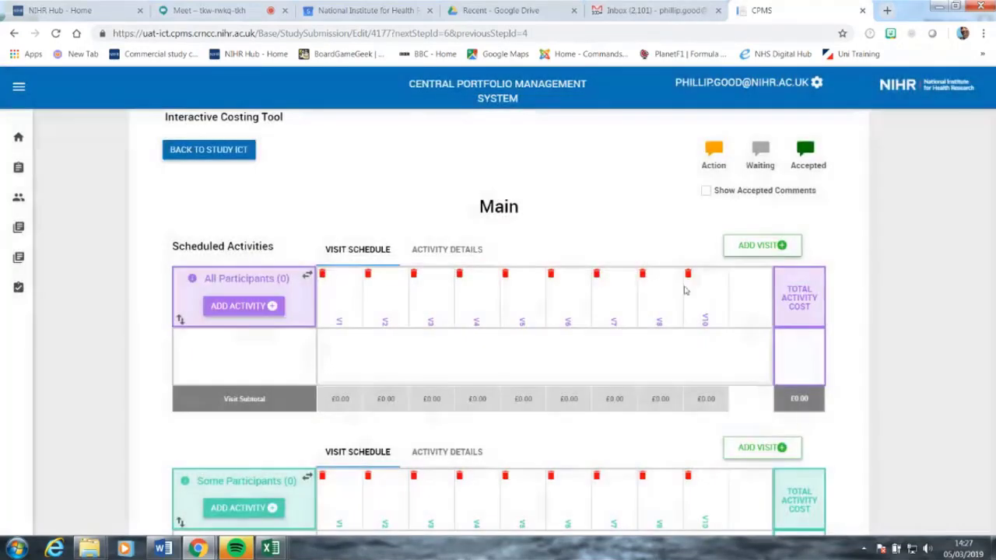
{"action": "left_click", "coordinate": [686, 278]}
{"action": "left_click", "coordinate": [530, 380]}
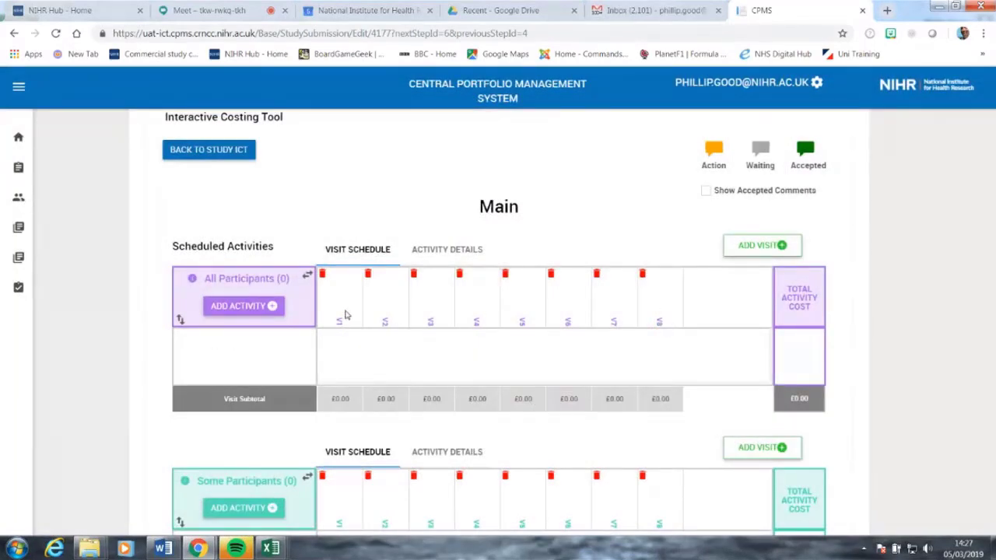
Add the procedure "Study Team: Informed consent (NIHR_PRC_001)" for all participants, keeping the default staff roles and times
{"action": "scroll", "coordinate": [346, 315], "scroll_direction": "down", "scroll_amount": 2}
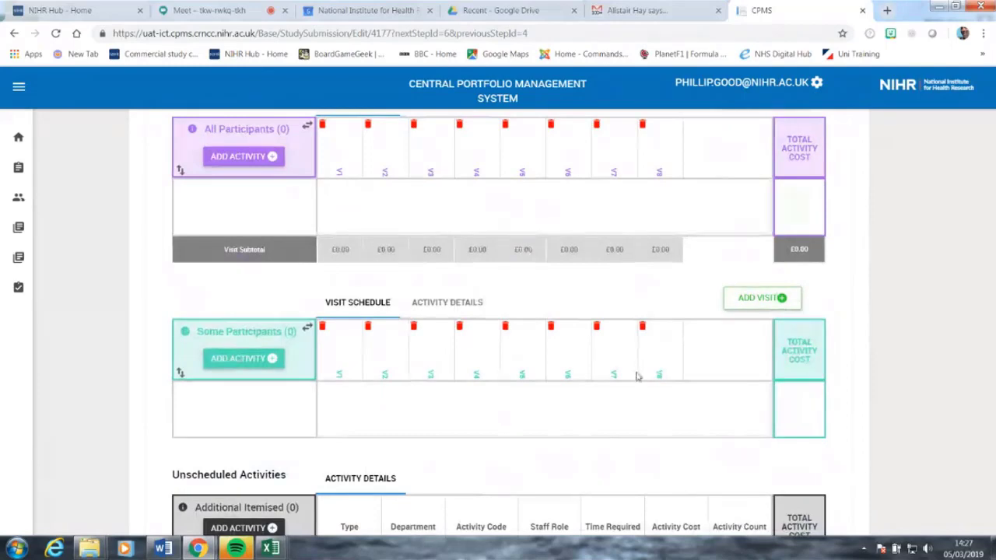
{"action": "left_click", "coordinate": [249, 158]}
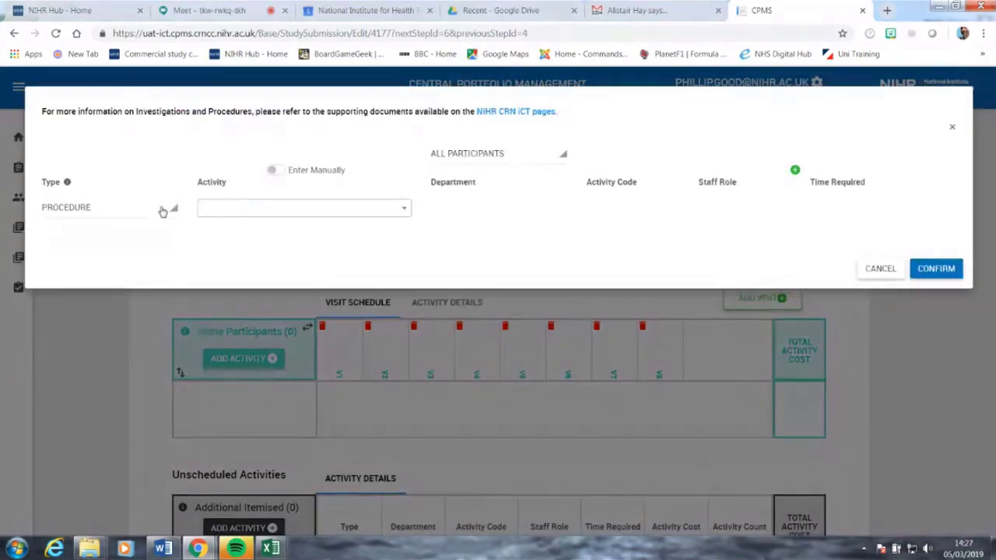
{"action": "left_click", "coordinate": [116, 215]}
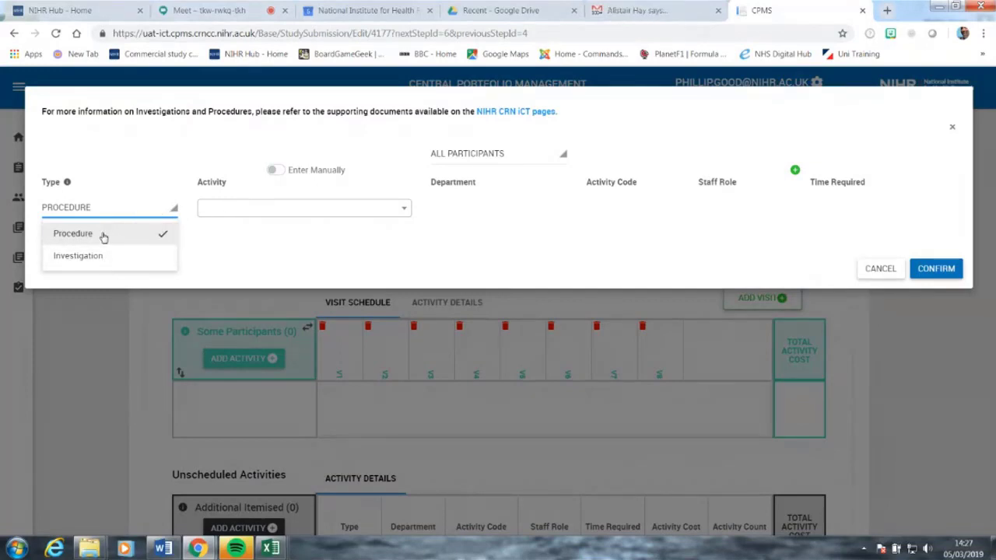
{"action": "left_click", "coordinate": [101, 233]}
{"action": "left_click", "coordinate": [284, 214]}
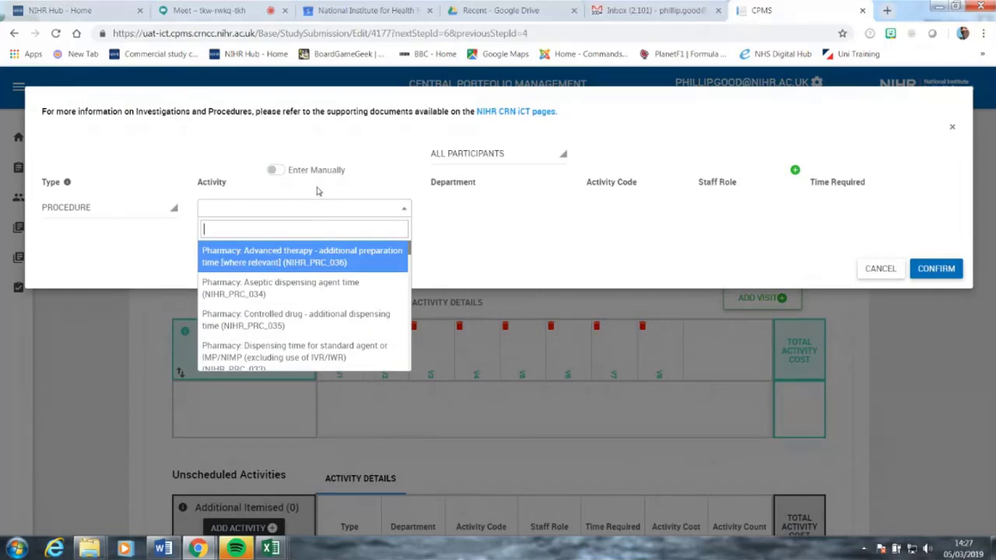
{"action": "type", "text": "cc"}
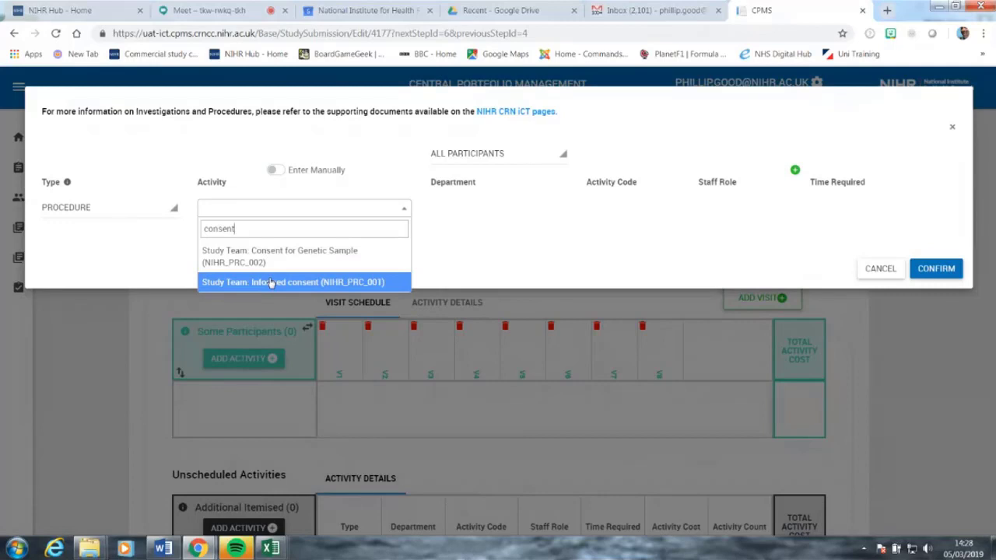
{"action": "left_click", "coordinate": [271, 283]}
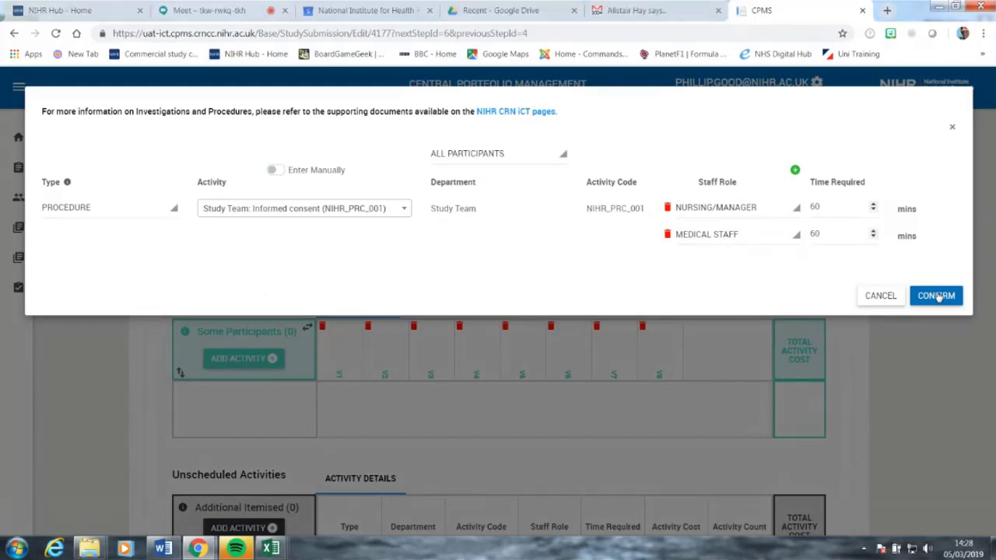
{"action": "left_click", "coordinate": [740, 215]}
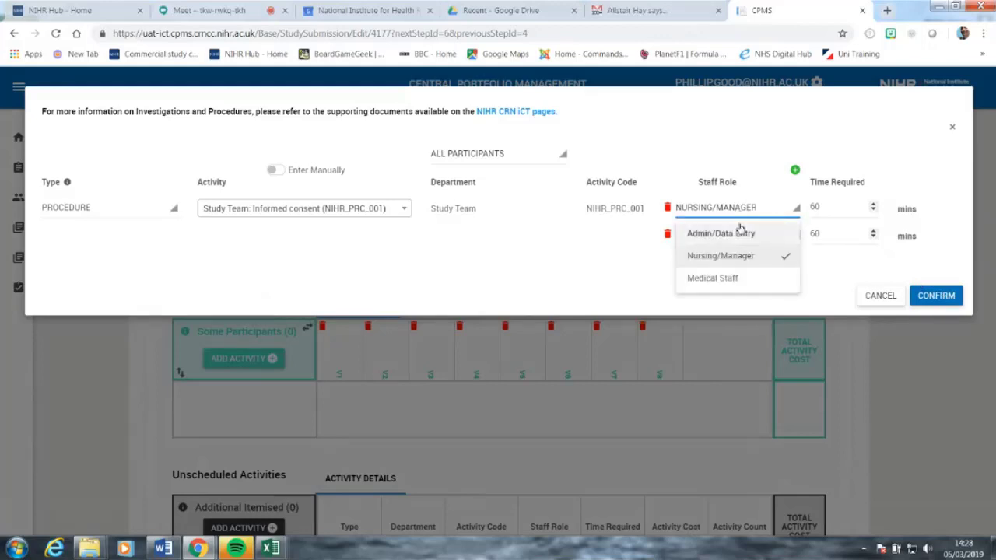
{"action": "left_click", "coordinate": [836, 274]}
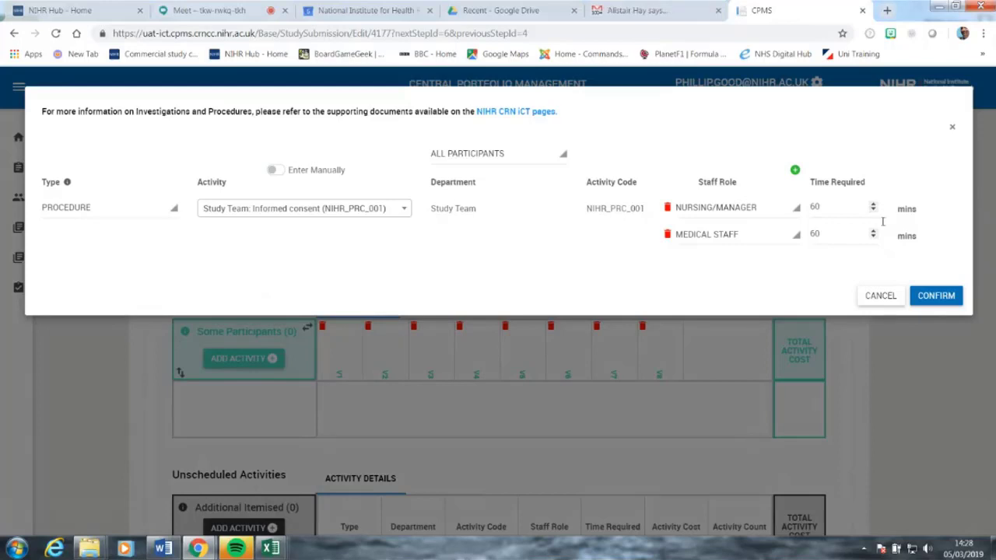
{"action": "left_click", "coordinate": [936, 296]}
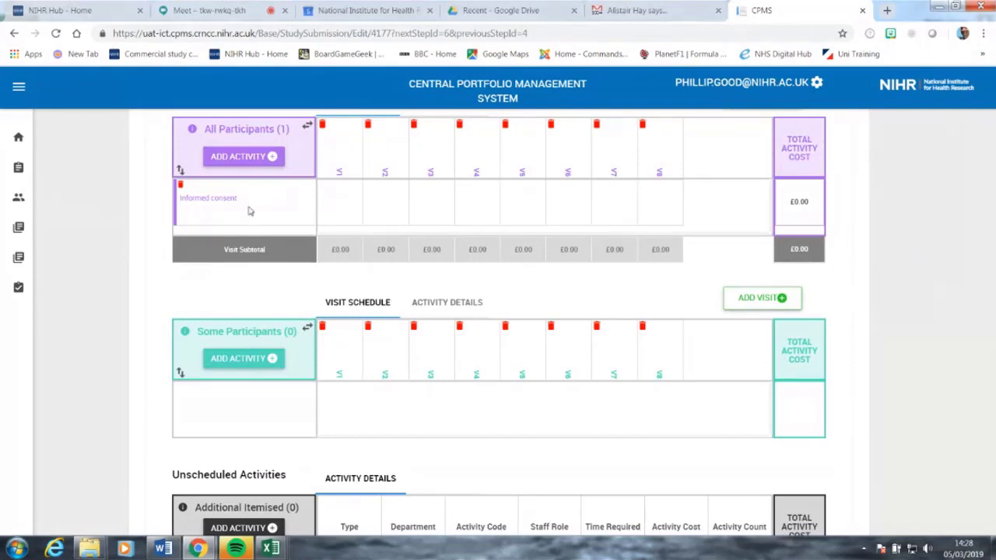
Schedule informed consent once at visit V1 for all participants and review the activity's staff roles and times
{"action": "left_click", "coordinate": [340, 208]}
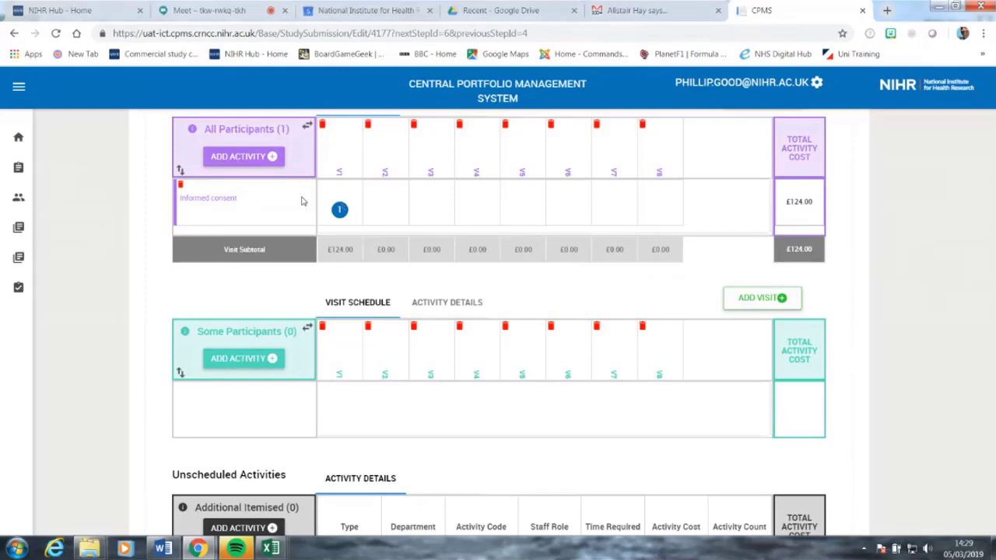
{"action": "left_click", "coordinate": [221, 200]}
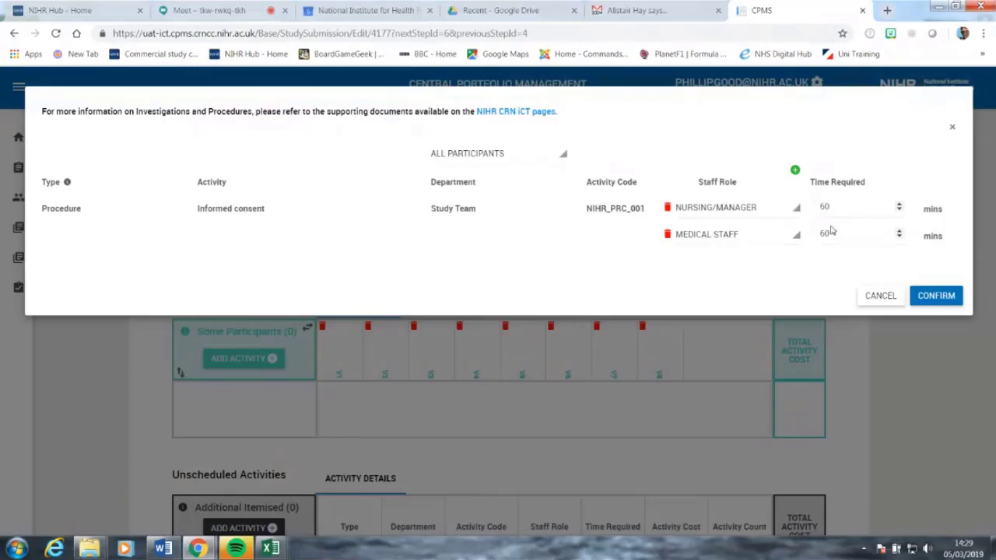
{"action": "left_click", "coordinate": [936, 296]}
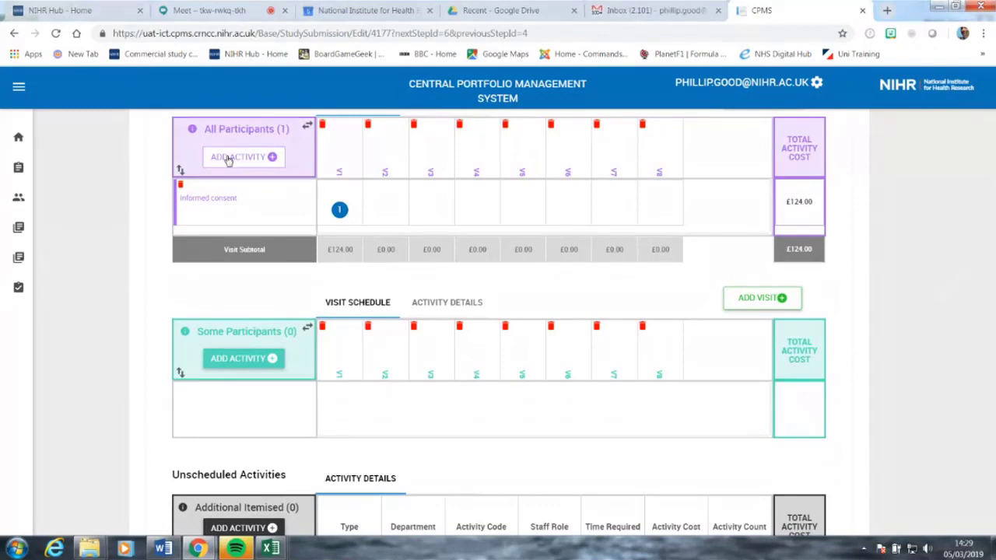
Add the procedure "Study Team: Medical history (NIHR_PRC_003)" for all participants, keeping the default staff roles and times
{"action": "left_click", "coordinate": [226, 159]}
{"action": "left_click", "coordinate": [226, 207]}
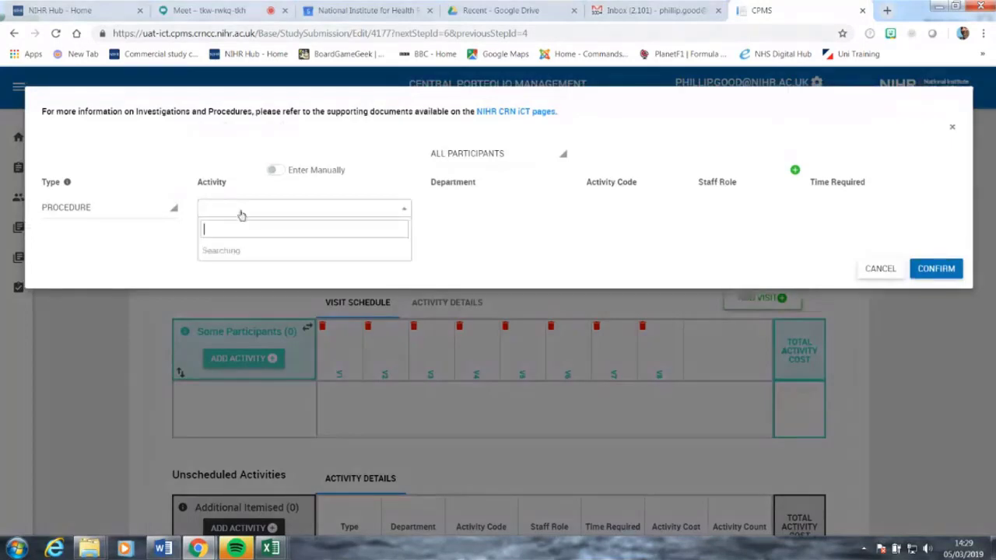
{"action": "type", "text": "medical"}
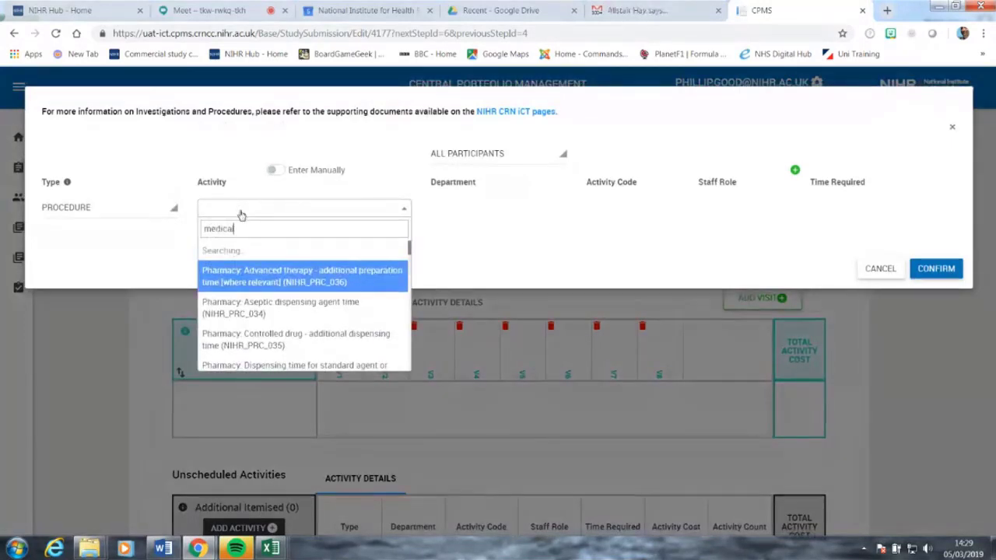
{"action": "key", "text": "Return"}
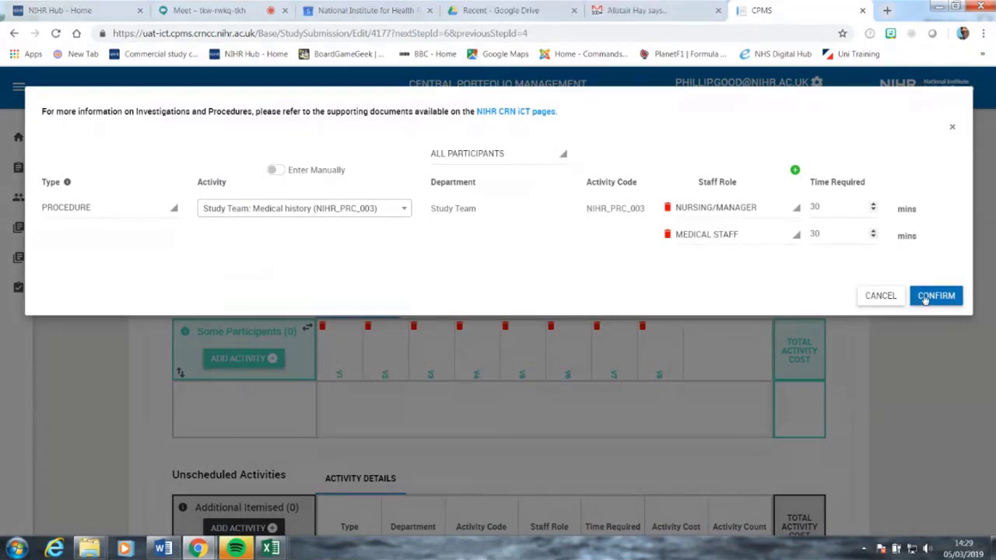
{"action": "left_click", "coordinate": [925, 297]}
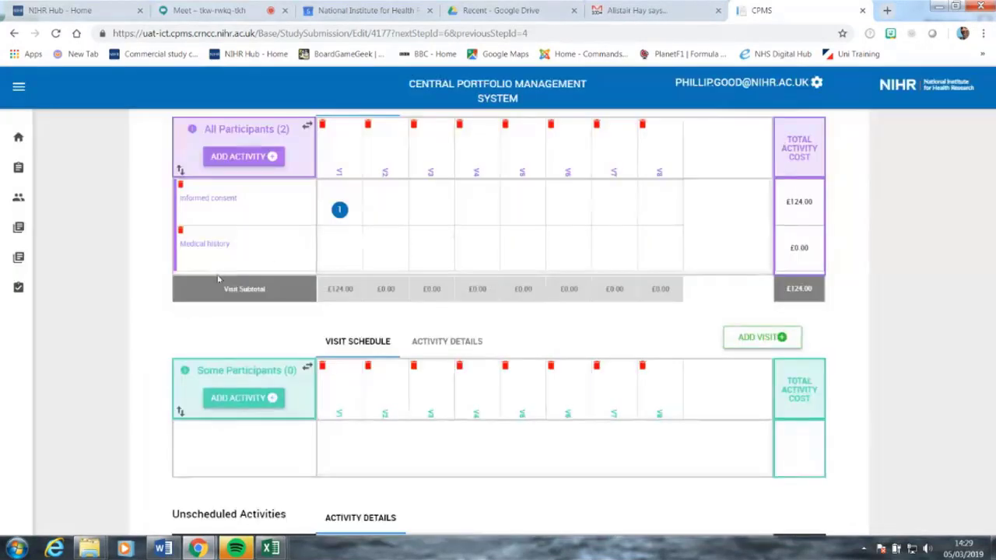
Add the procedure "Study Team: Blood sample - collection processing (NIHR_PRC_005)" for all participants with its default staff role and time
{"action": "left_click", "coordinate": [238, 156]}
{"action": "left_click", "coordinate": [254, 210]}
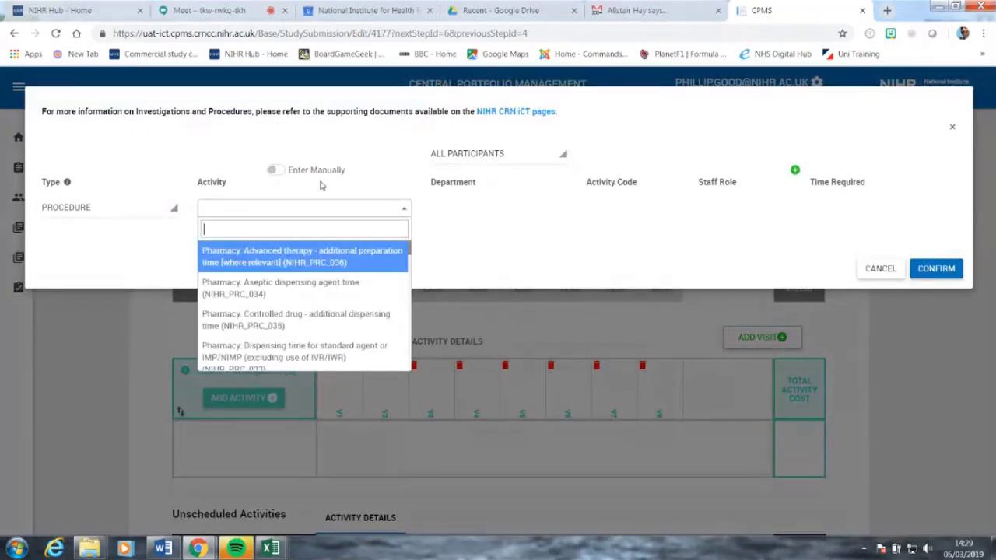
{"action": "type", "text": "blood"}
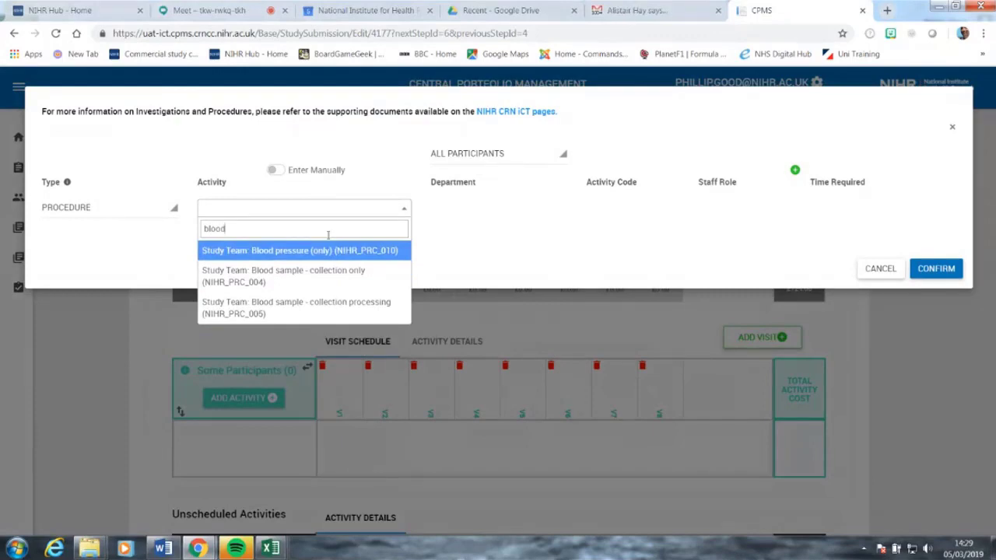
{"action": "left_click", "coordinate": [293, 308]}
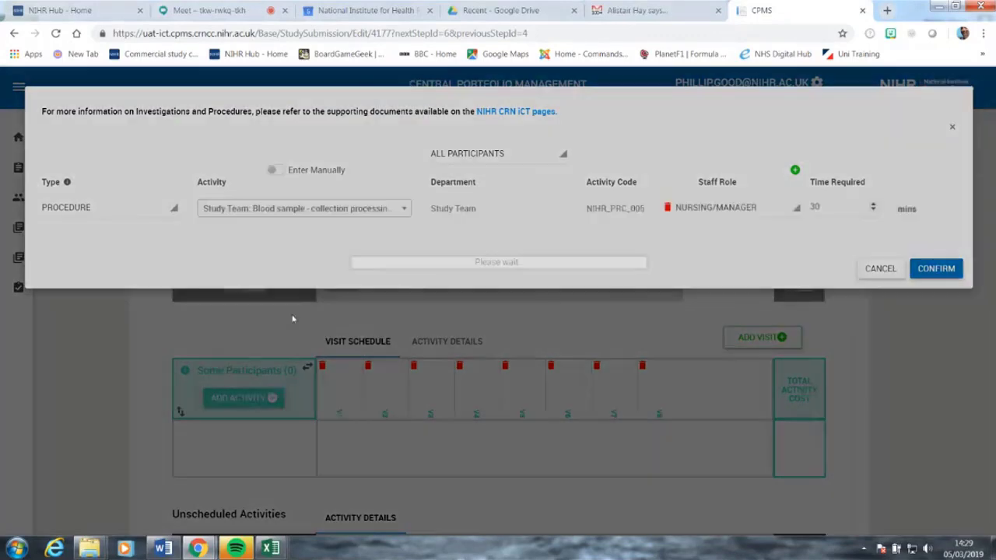
{"action": "left_click", "coordinate": [936, 268]}
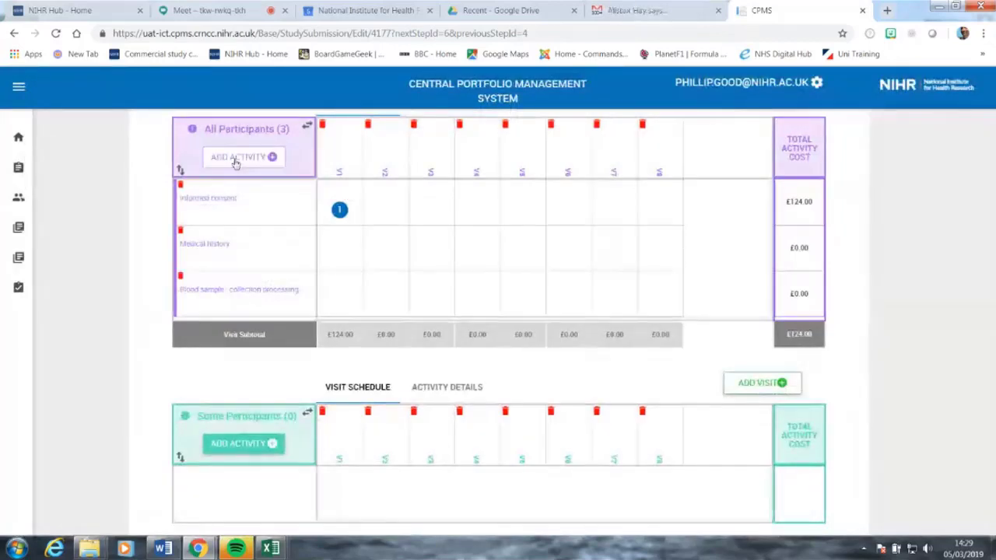
Add the procedure "Study Team: Subject Questionnaire (NIHR_PRC_017)" for all participants, keeping the default staff role and time
{"action": "left_click", "coordinate": [238, 159]}
{"action": "left_click", "coordinate": [235, 216]}
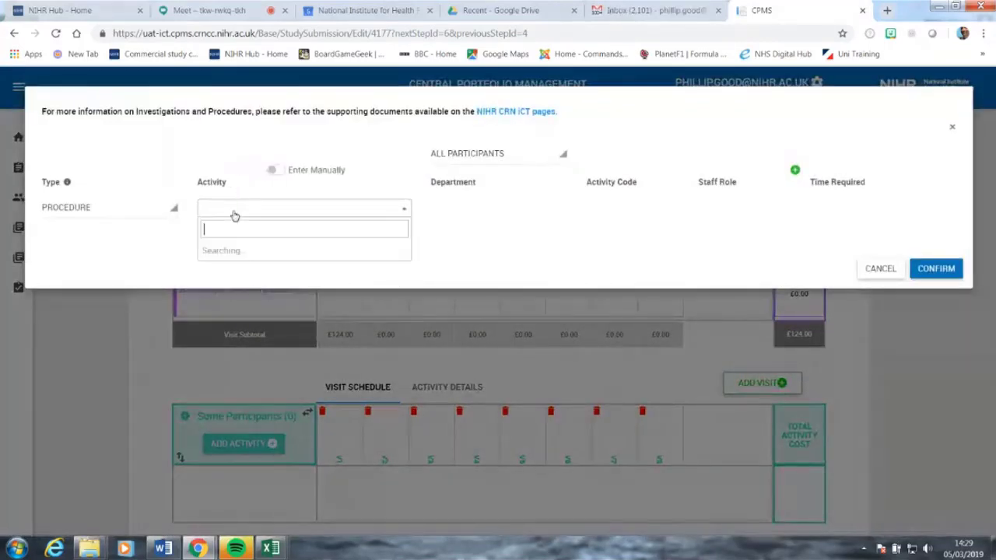
{"action": "type", "text": "quest"}
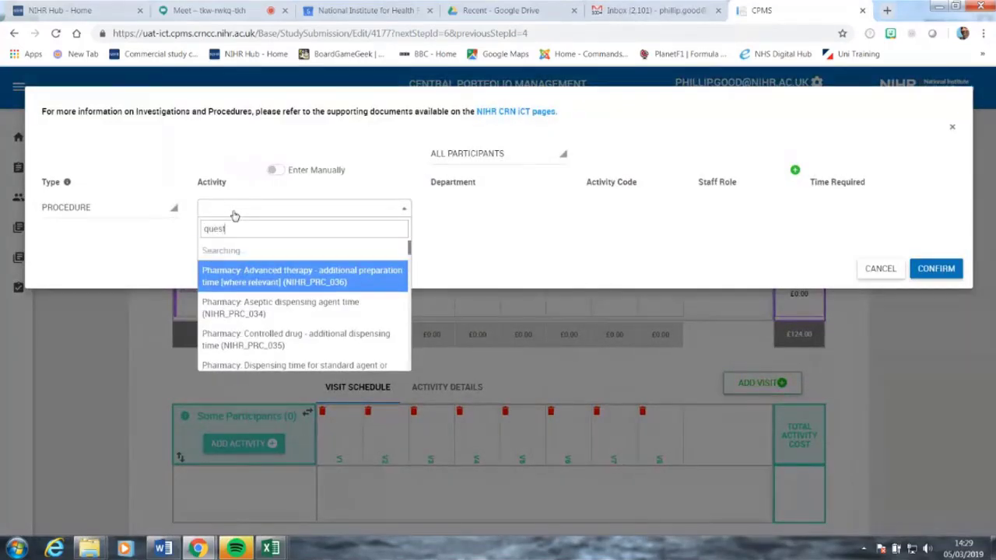
{"action": "left_click", "coordinate": [290, 272]}
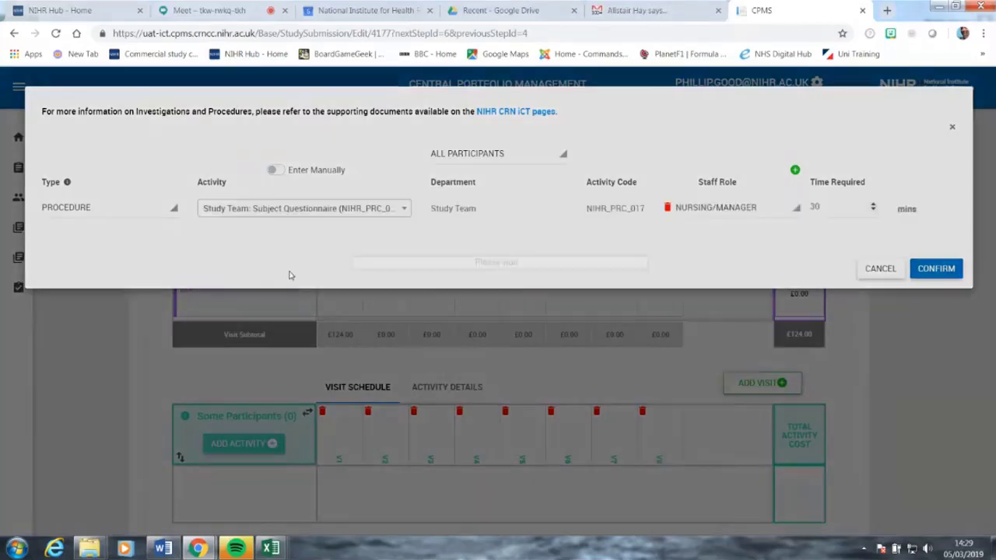
{"action": "left_click", "coordinate": [936, 268]}
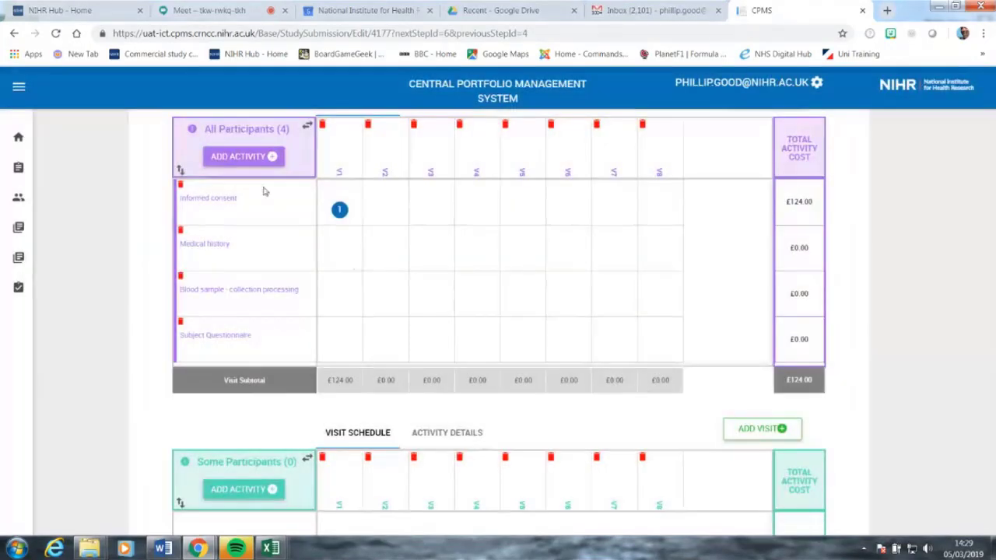
Add the procedure "Study Team: Review Questionnaire (NIHR_PRC_018)" for all participants, keeping the default staff role and time
{"action": "left_click", "coordinate": [248, 158]}
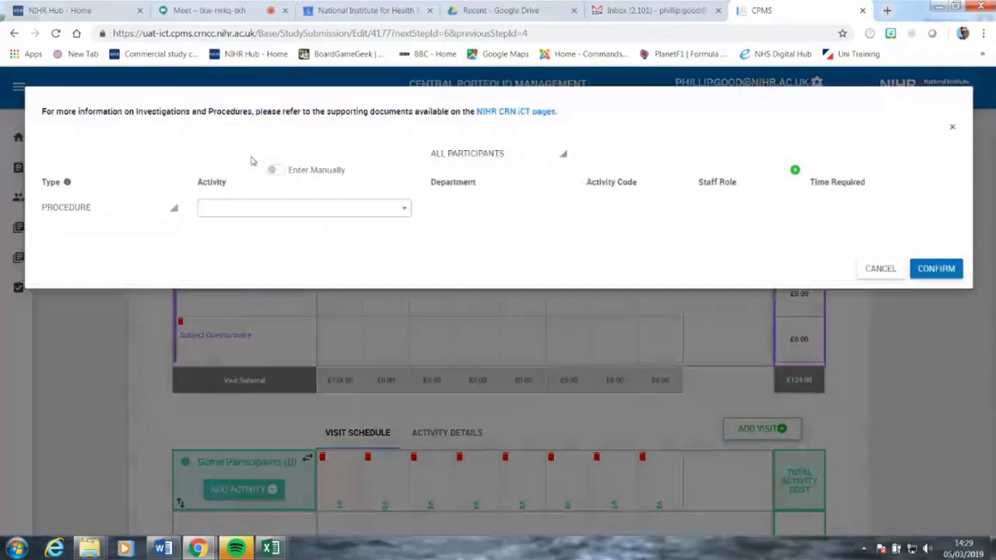
{"action": "left_click", "coordinate": [252, 214]}
{"action": "type", "text": "quest"}
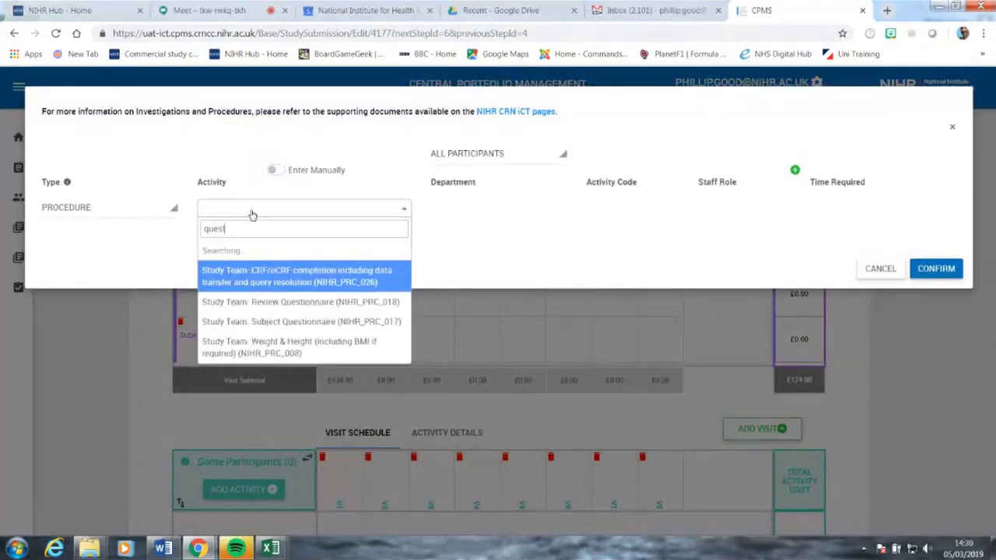
{"action": "left_click", "coordinate": [266, 250]}
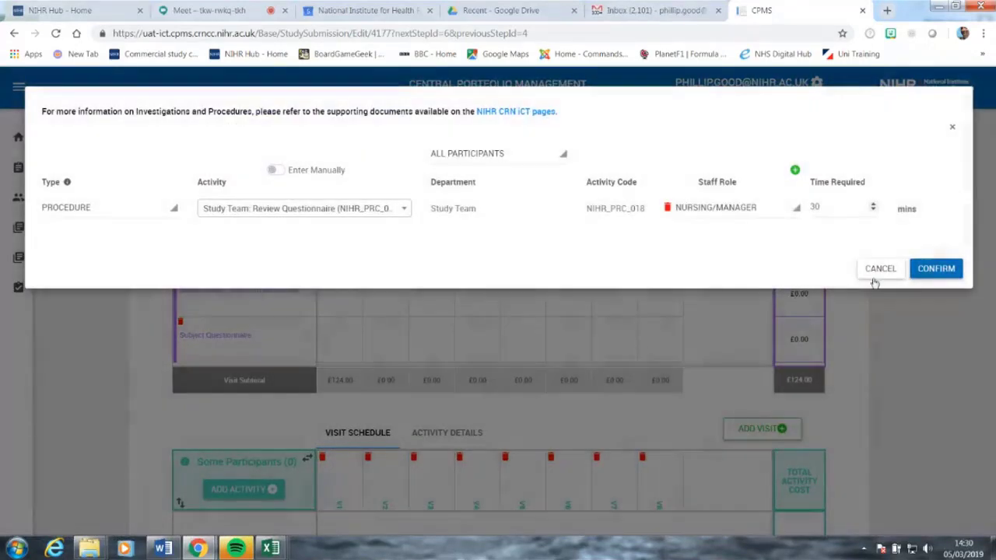
{"action": "left_click", "coordinate": [930, 267]}
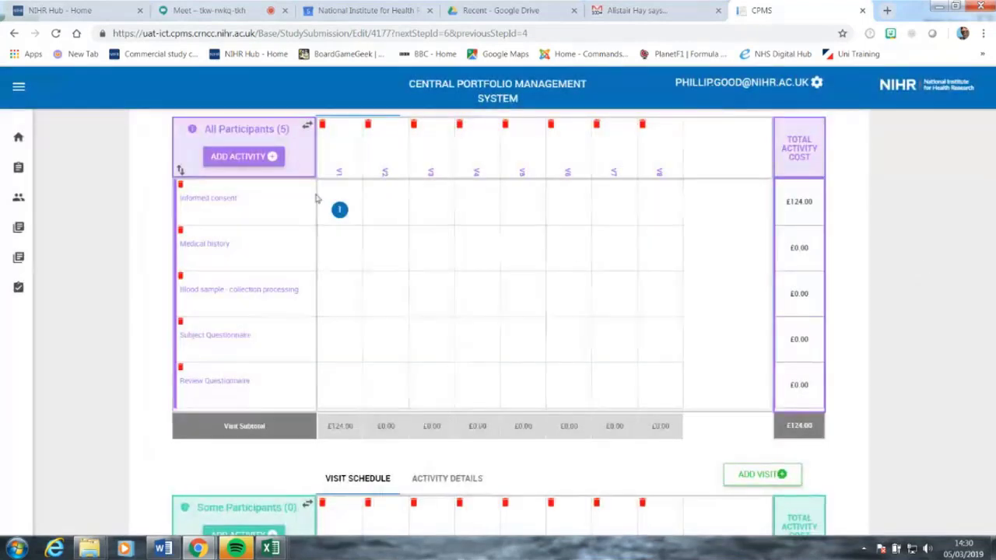
Add the investigation "Pathology: Blood count, automated, reticulocyte count, flow cytometry (85045)" for all participants
{"action": "left_click", "coordinate": [227, 158]}
{"action": "left_click", "coordinate": [132, 212]}
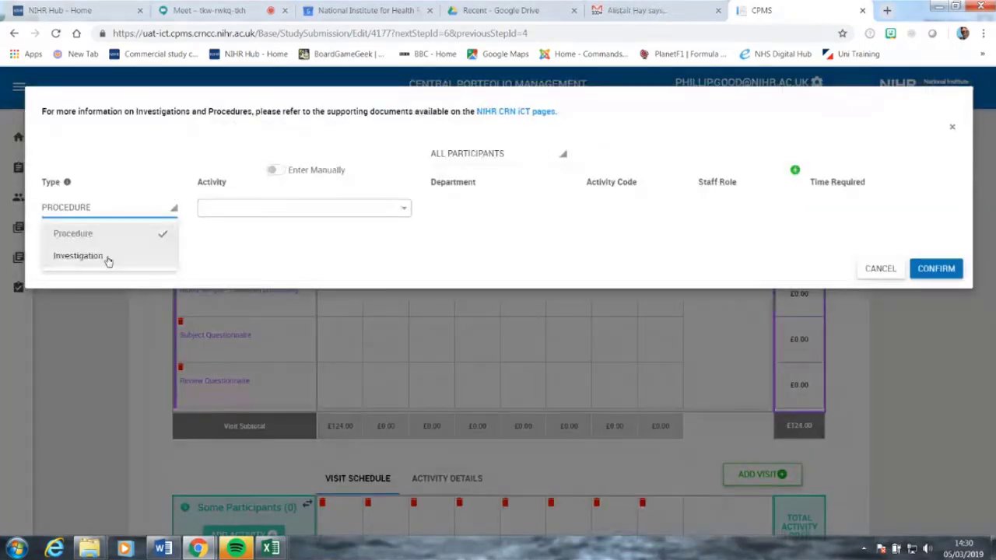
{"action": "left_click", "coordinate": [109, 256]}
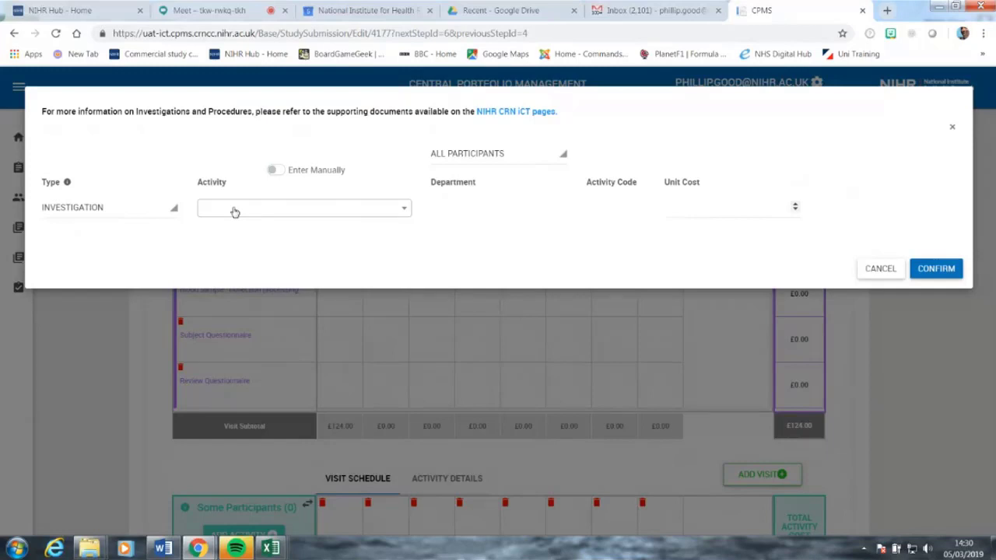
{"action": "left_click", "coordinate": [81, 210]}
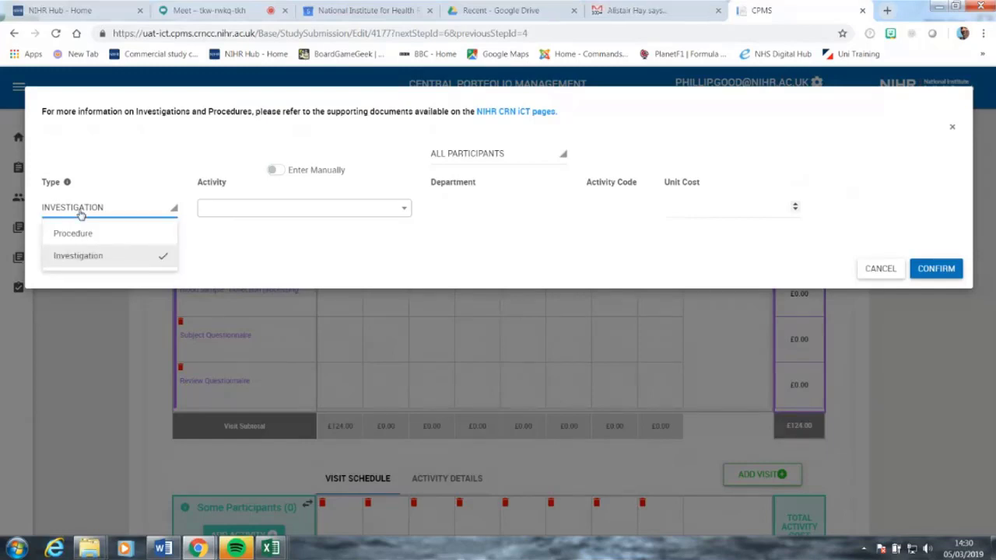
{"action": "left_click", "coordinate": [81, 215]}
{"action": "left_click", "coordinate": [201, 209]}
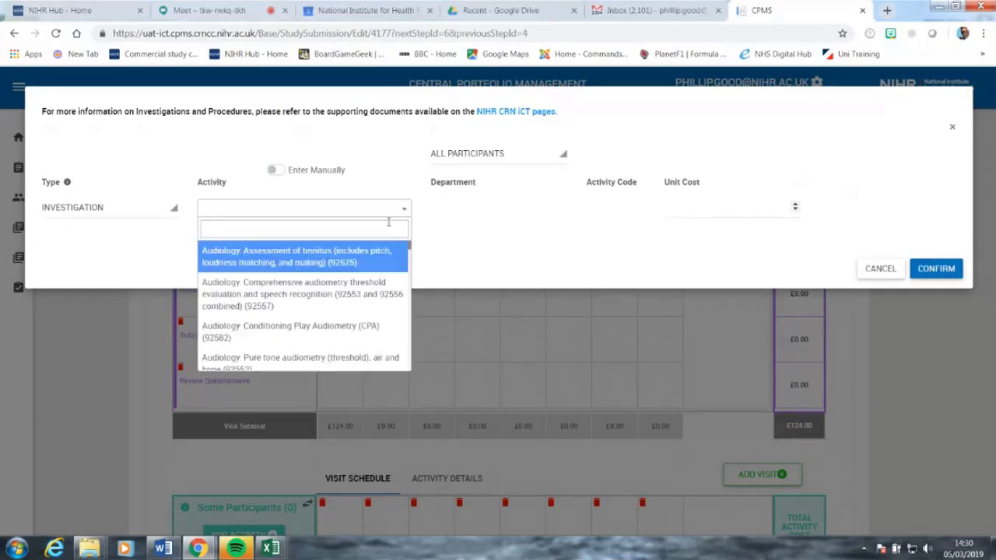
{"action": "type", "text": "blood count"}
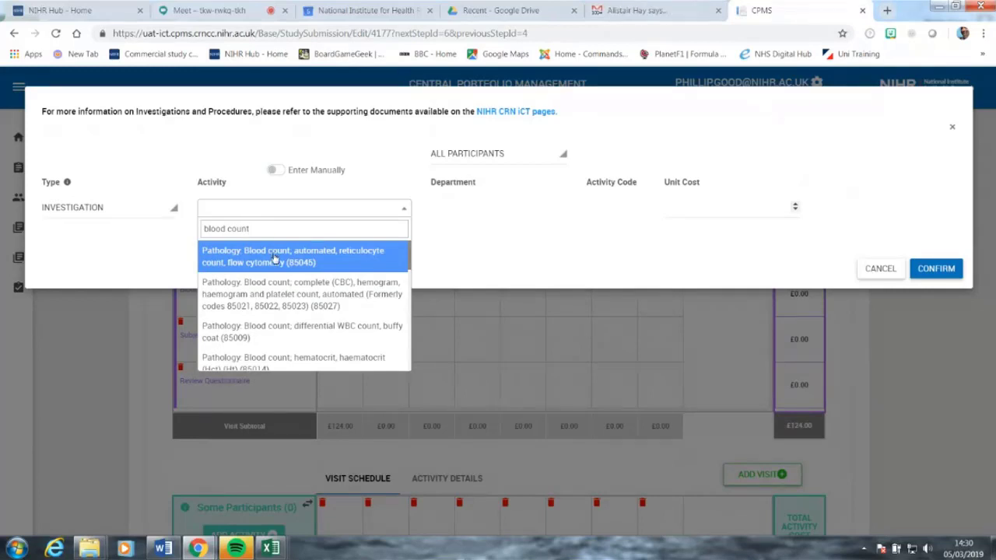
{"action": "left_click", "coordinate": [274, 259]}
{"action": "left_click", "coordinate": [928, 272]}
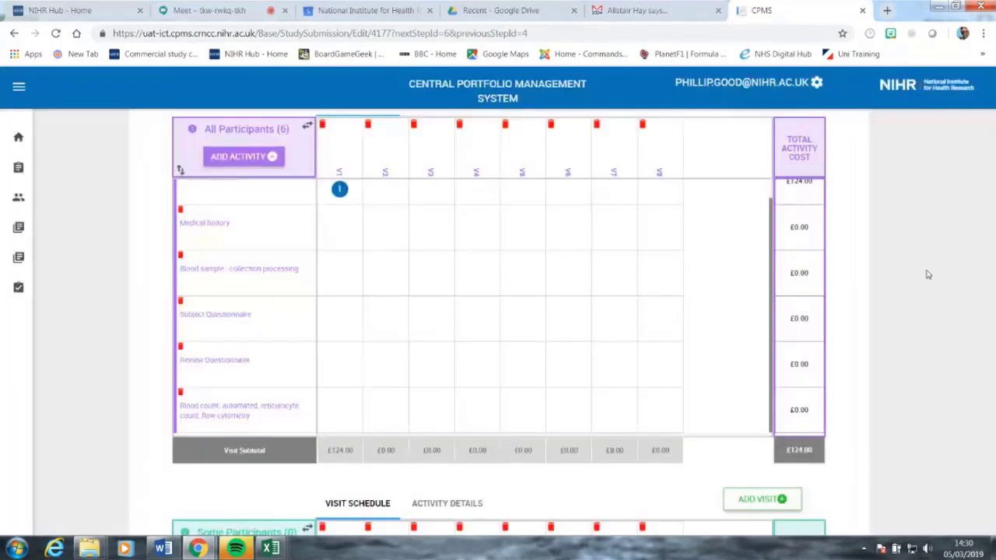
Search the procedures for "telephone" and manually enter a "Telephone Follow Up" procedure for all participants under the Study Team department
{"action": "left_click", "coordinate": [239, 158]}
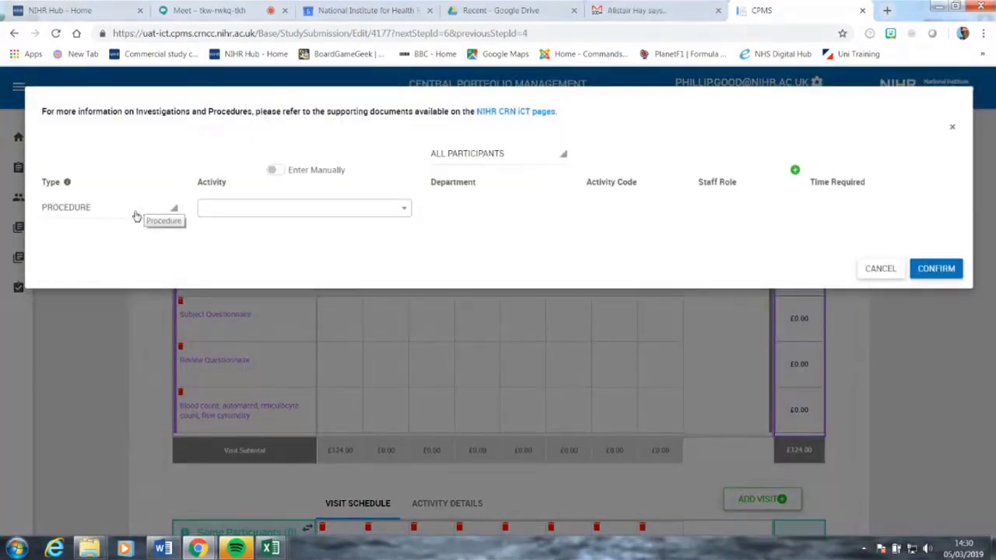
{"action": "left_click", "coordinate": [277, 212]}
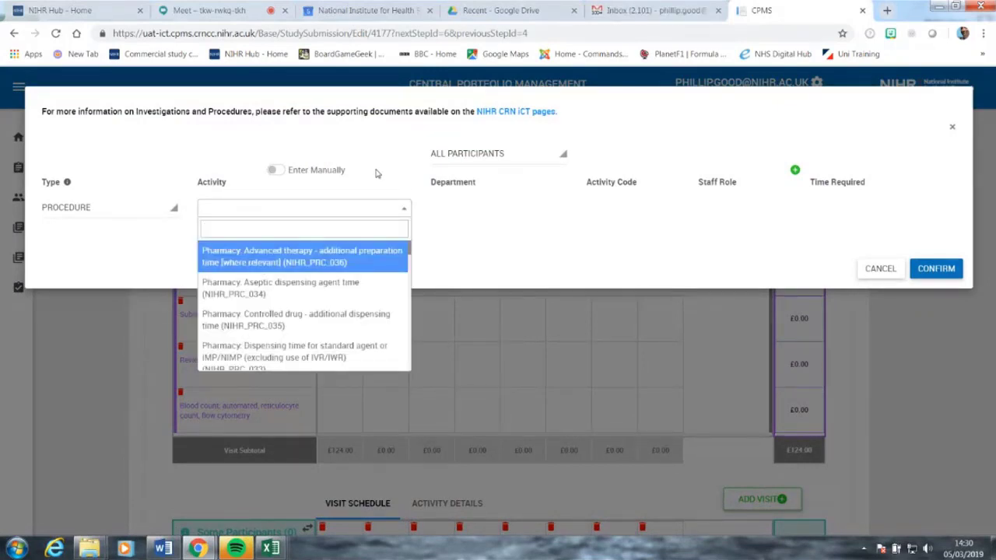
{"action": "type", "text": "telephone"}
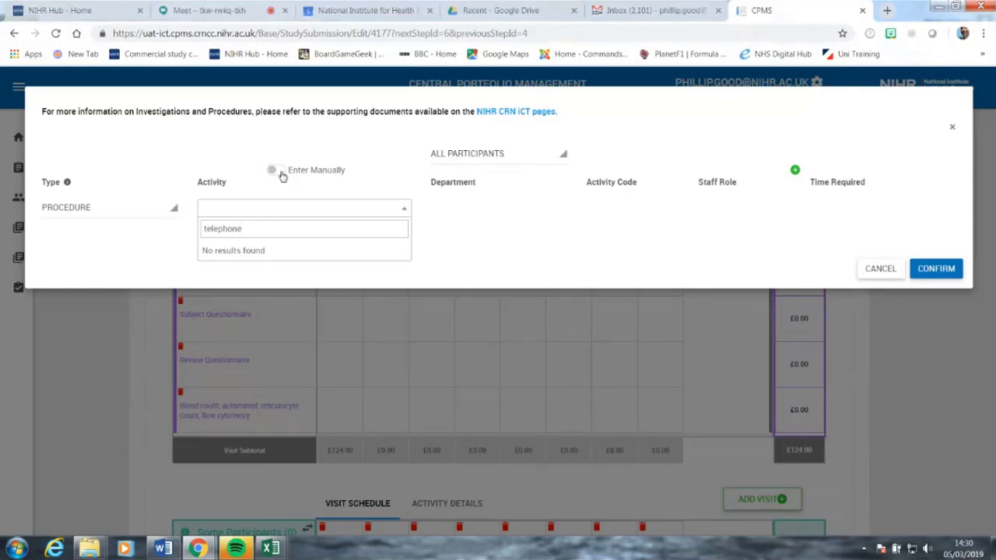
{"action": "left_click", "coordinate": [282, 175]}
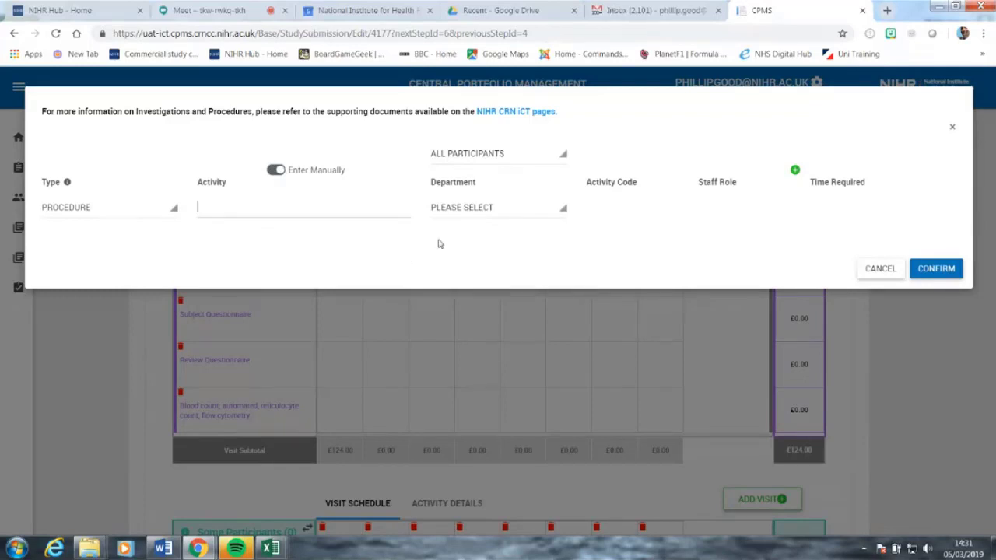
{"action": "type", "text": "Tele"}
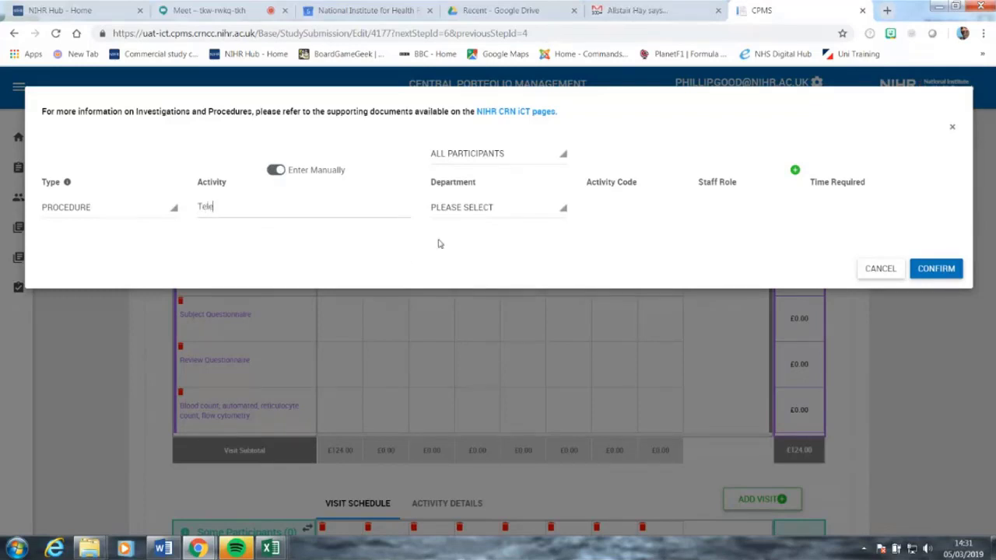
{"action": "type", "text": "phone Follow Up"}
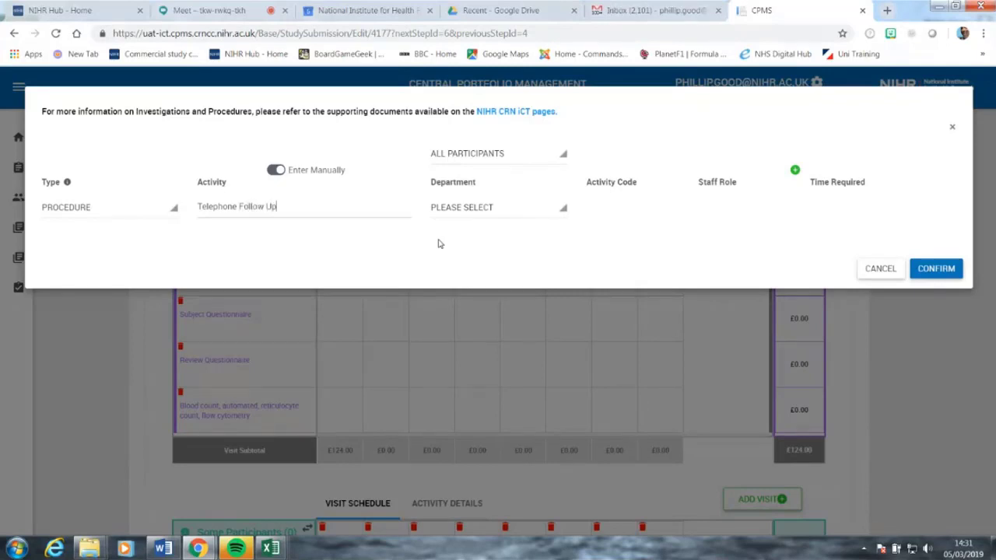
{"action": "left_click", "coordinate": [465, 207]}
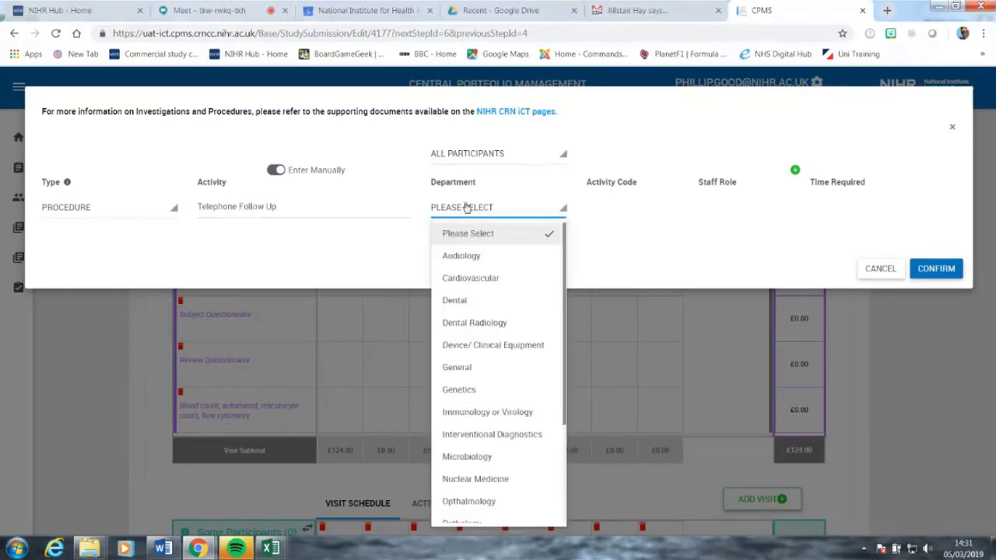
{"action": "scroll", "coordinate": [471, 359], "scroll_direction": "down", "scroll_amount": 3}
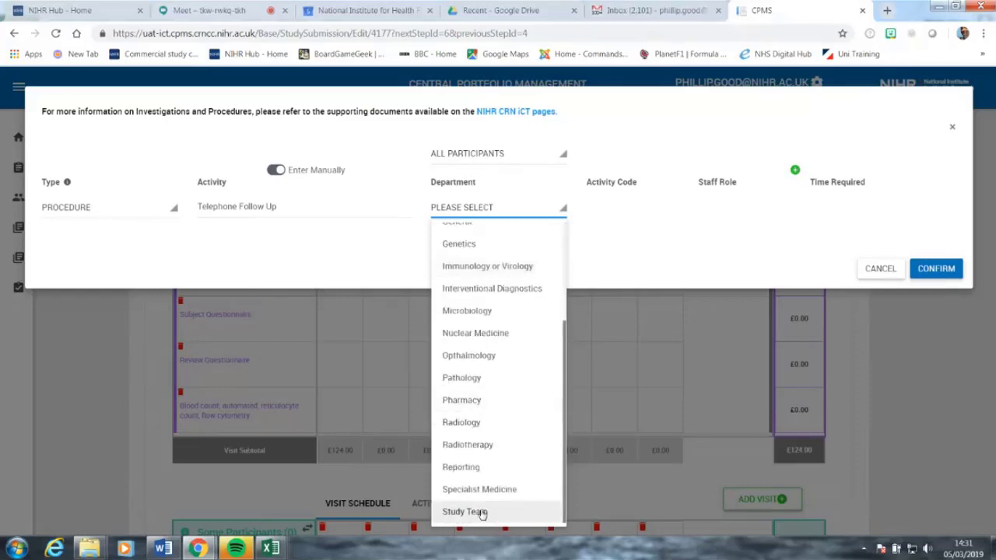
{"action": "left_click", "coordinate": [466, 511]}
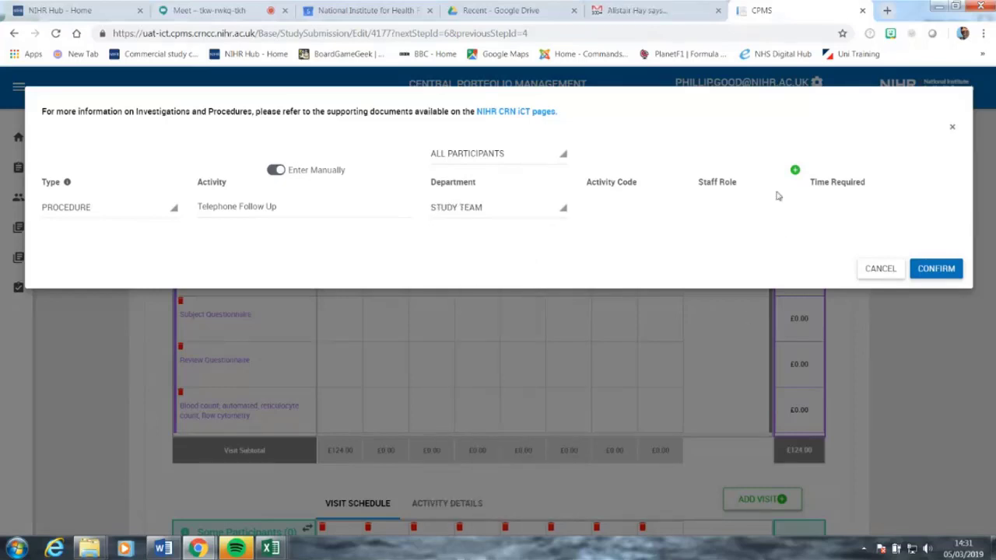
Assign the Nursing/Manager staff role with 20 minutes to the Telephone Follow Up procedure and add it to the schedule
{"action": "left_click", "coordinate": [794, 171]}
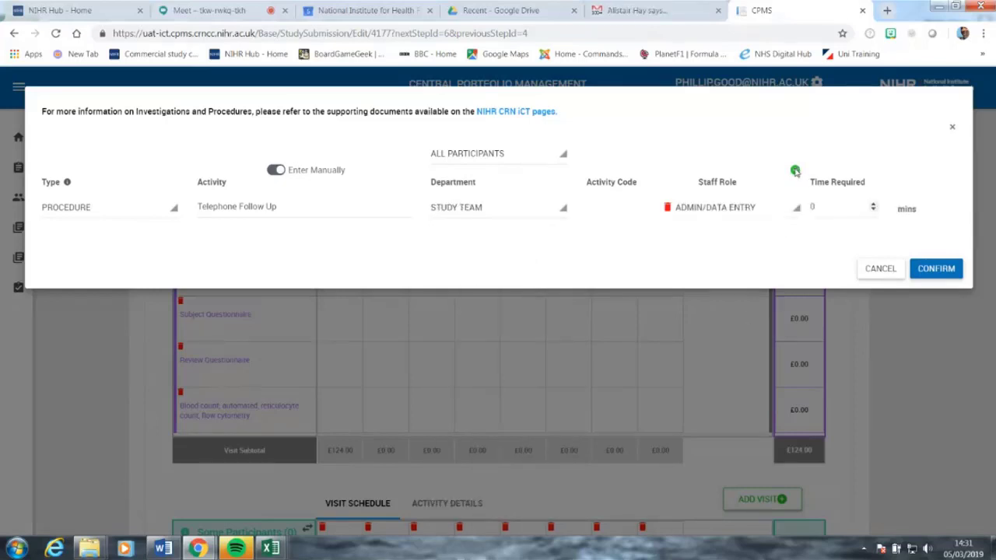
{"action": "left_click", "coordinate": [749, 208]}
{"action": "left_click", "coordinate": [728, 256]}
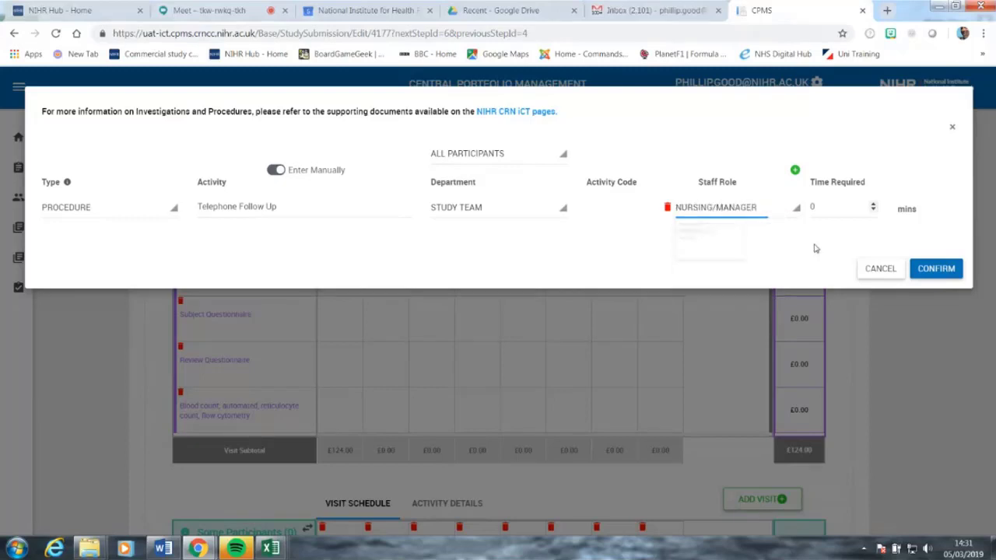
{"action": "left_click", "coordinate": [873, 204]}
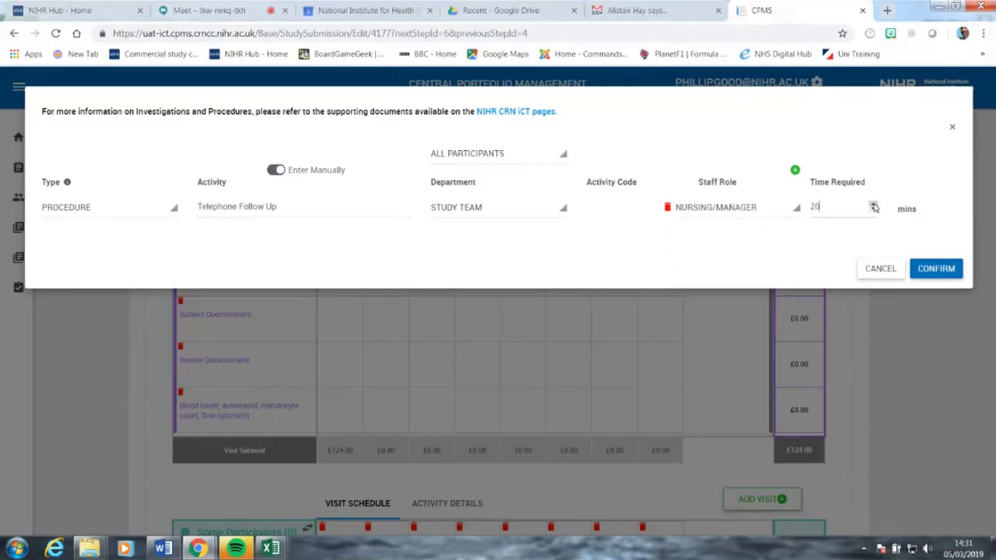
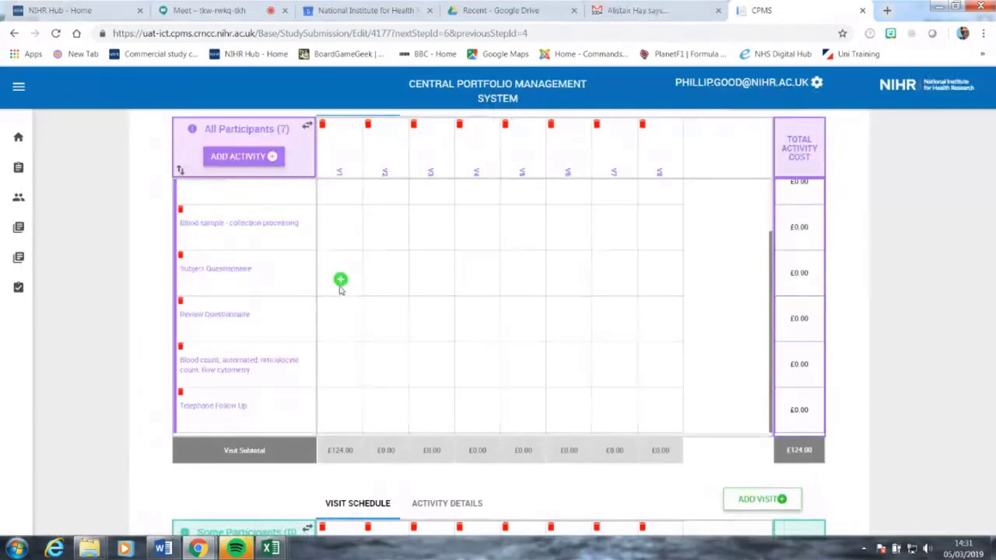
Schedule Medical history at V1 and Blood sample - collection processing at V1, V3, V5 and V7 for all participants
{"action": "scroll", "coordinate": [307, 314], "scroll_direction": "up", "scroll_amount": 2}
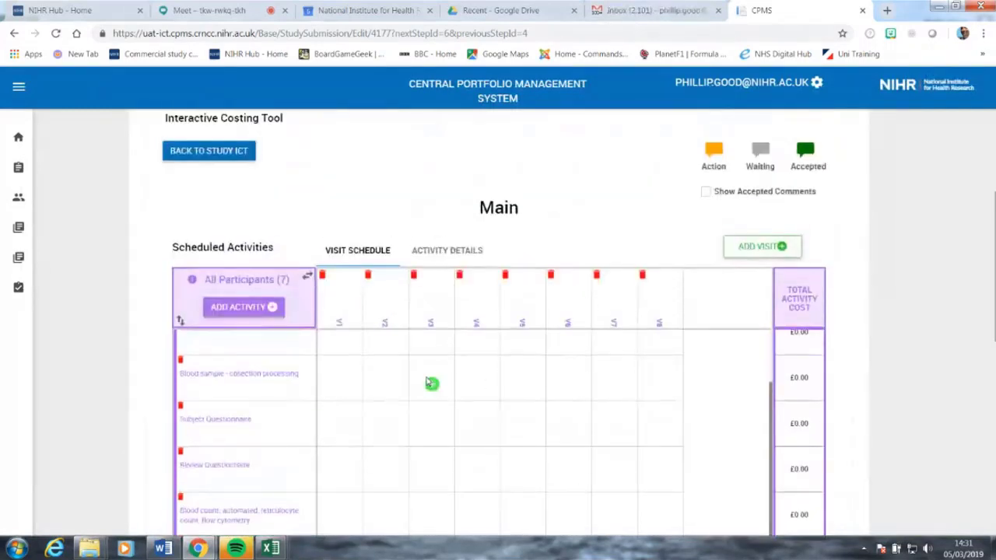
{"action": "scroll", "coordinate": [457, 407], "scroll_direction": "up", "scroll_amount": 1}
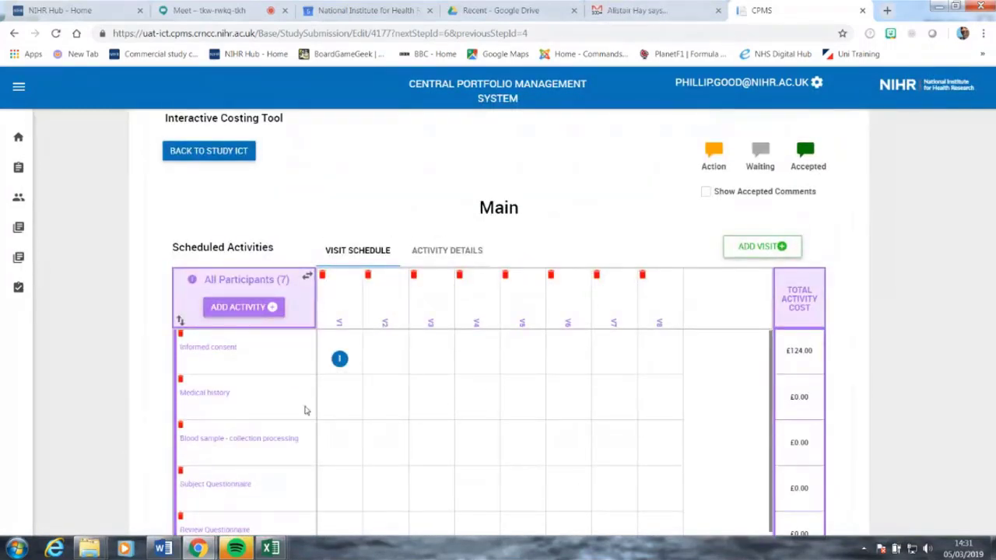
{"action": "scroll", "coordinate": [660, 179], "scroll_direction": "down", "scroll_amount": 2}
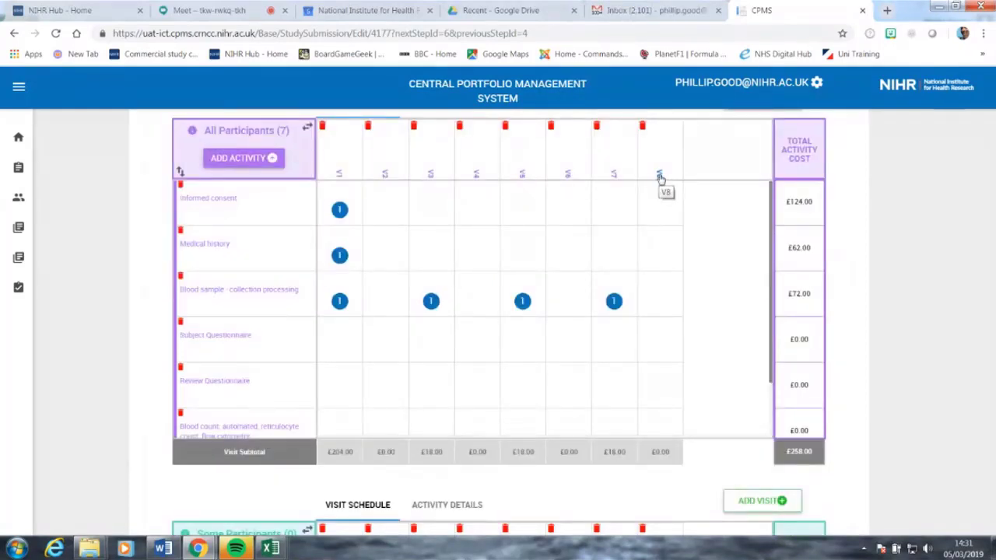
Rename the visit V8 as "Follow Up"
{"action": "left_click", "coordinate": [660, 175]}
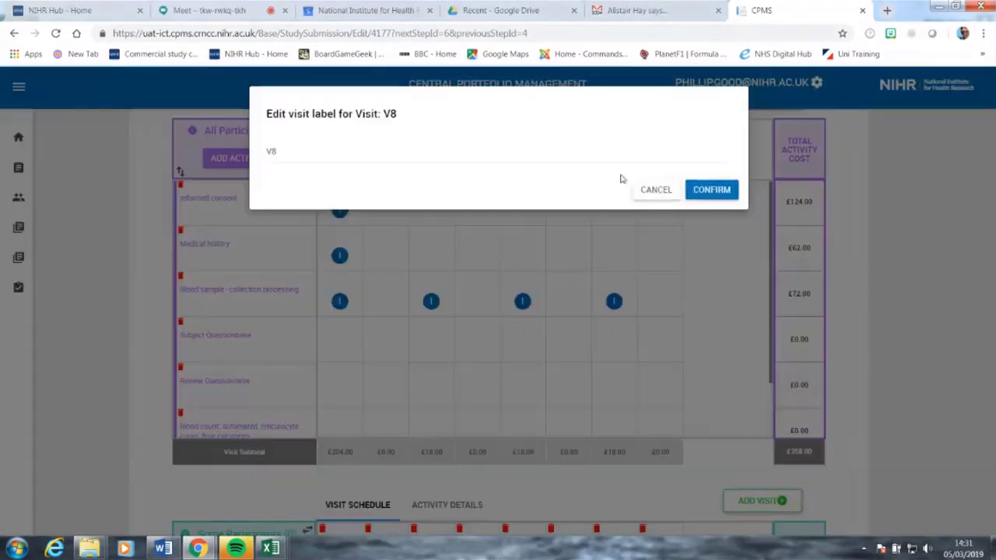
{"action": "left_click_drag", "start_coordinate": [318, 156], "coordinate": [264, 156]}
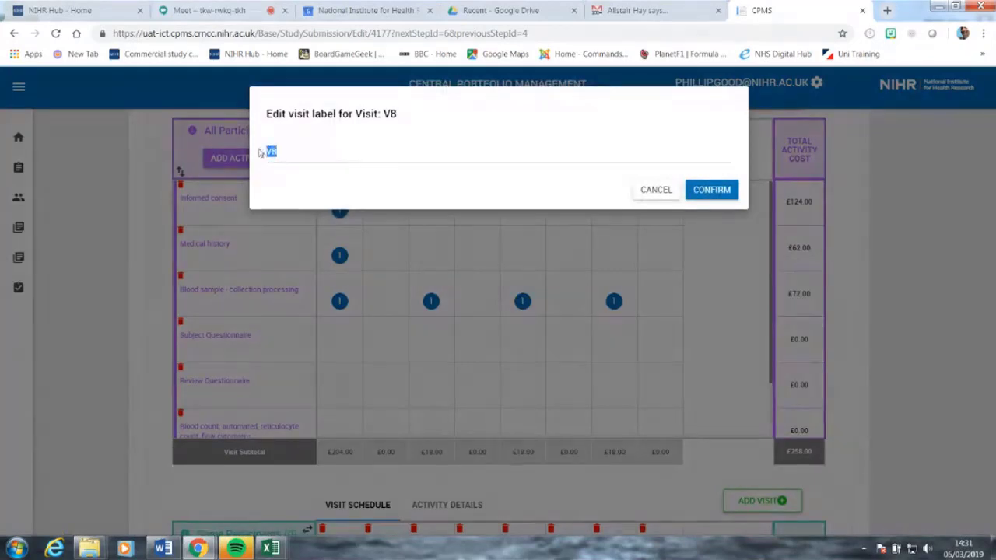
{"action": "type", "text": "F"}
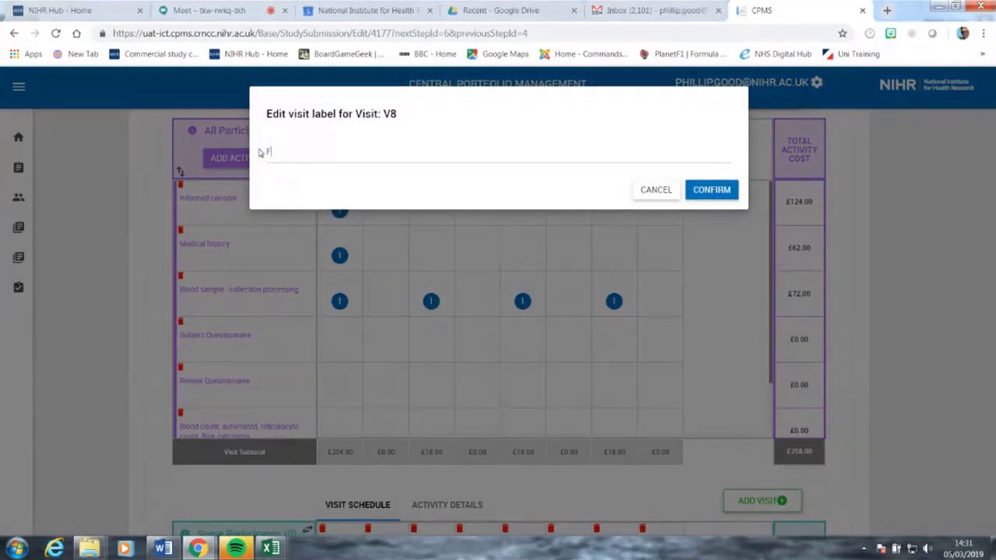
{"action": "type", "text": "ollow Up"}
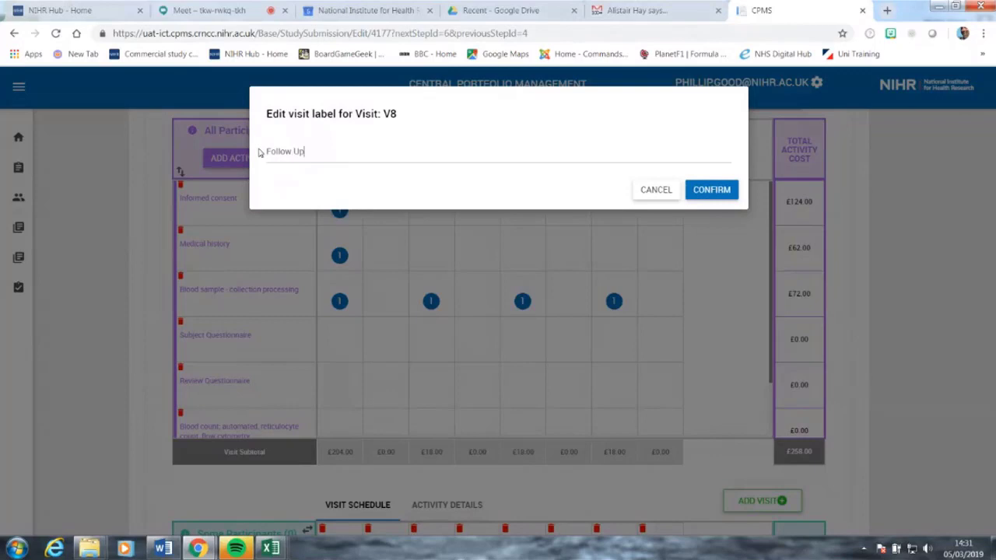
{"action": "left_click", "coordinate": [709, 194]}
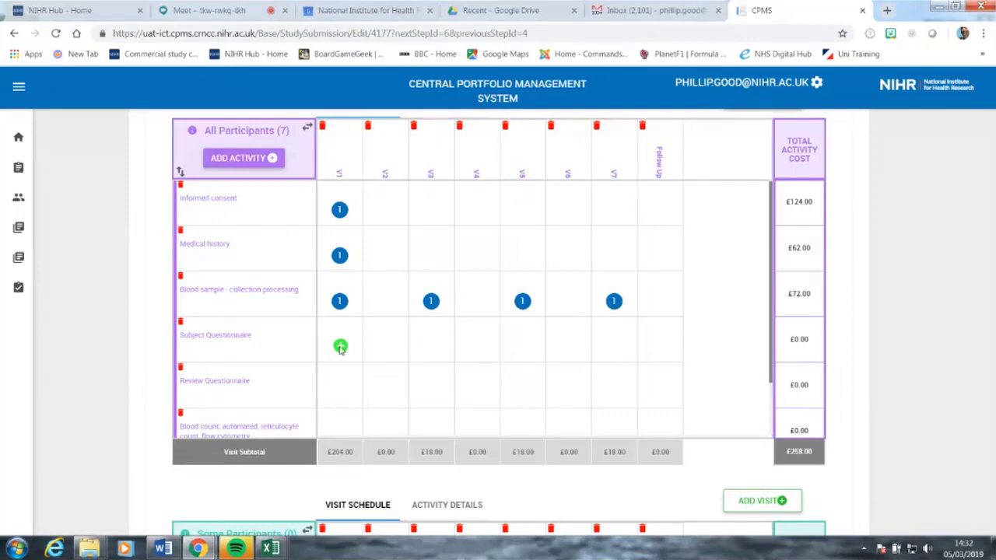
Schedule the Subject Questionnaire once at each visit from V2 to V7
{"action": "left_click", "coordinate": [385, 346]}
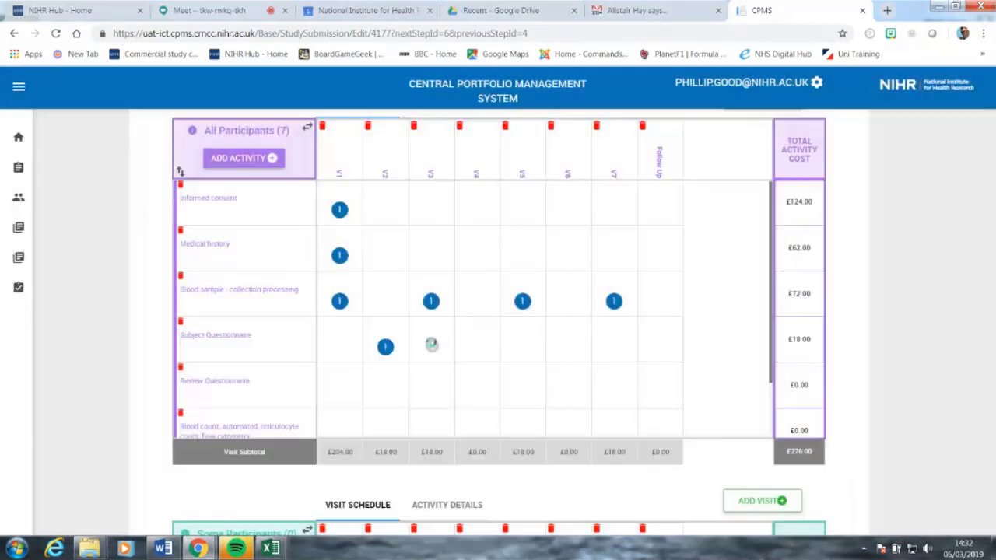
{"action": "left_click", "coordinate": [431, 345]}
{"action": "left_click", "coordinate": [477, 346]}
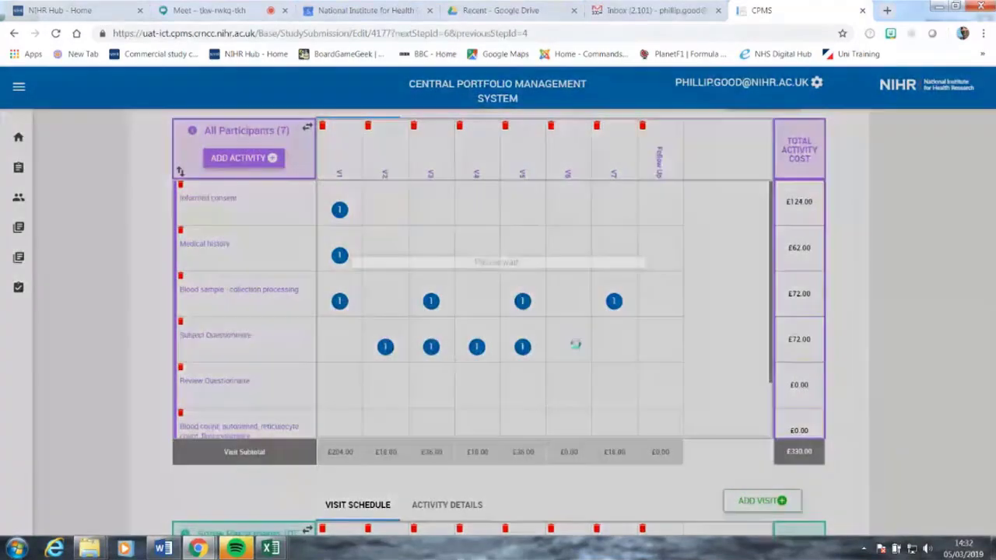
{"action": "left_click", "coordinate": [568, 346]}
{"action": "left_click", "coordinate": [614, 347]}
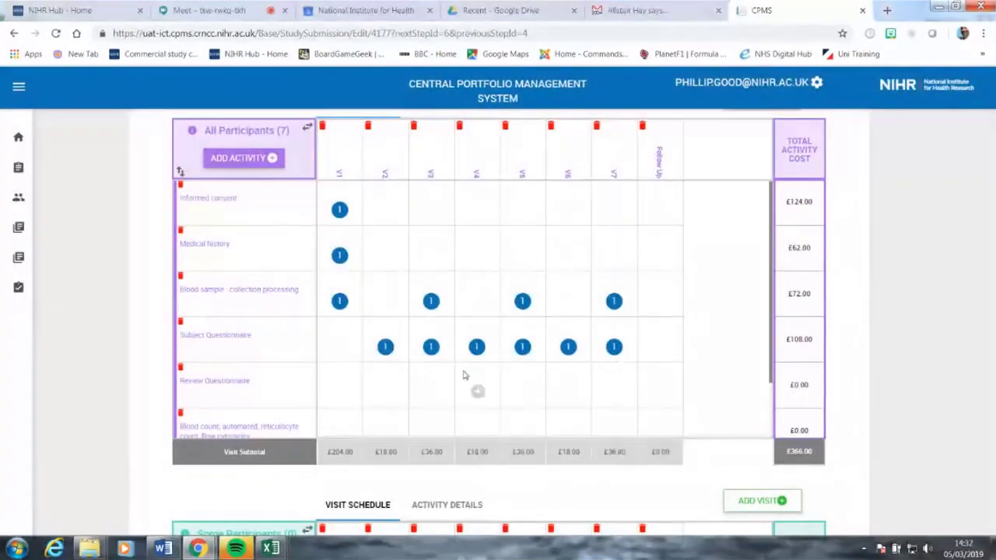
Schedule the Review Questionnaire once at each visit from V2 to V7
{"action": "left_click", "coordinate": [386, 392]}
{"action": "left_click", "coordinate": [469, 389]}
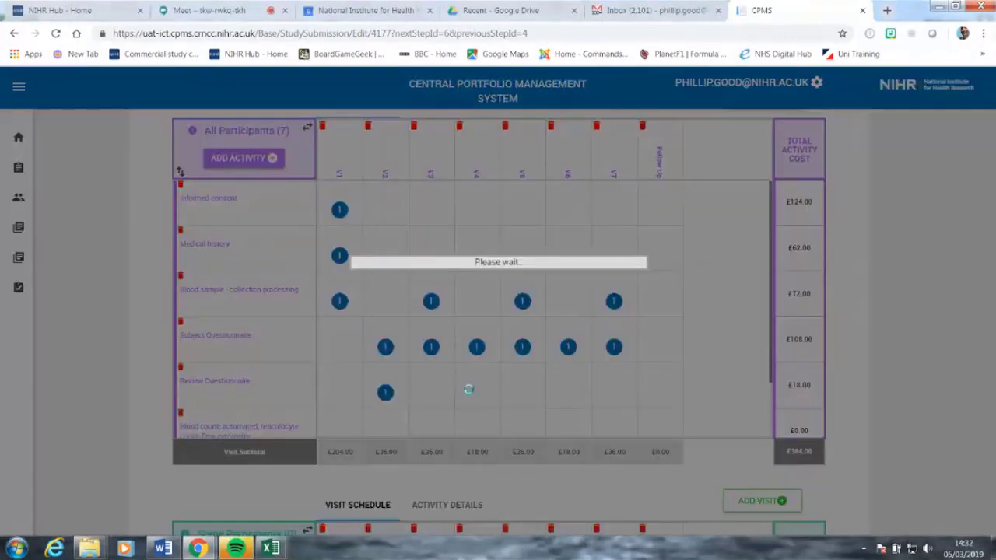
{"action": "left_click", "coordinate": [431, 392]}
{"action": "left_click", "coordinate": [522, 392]}
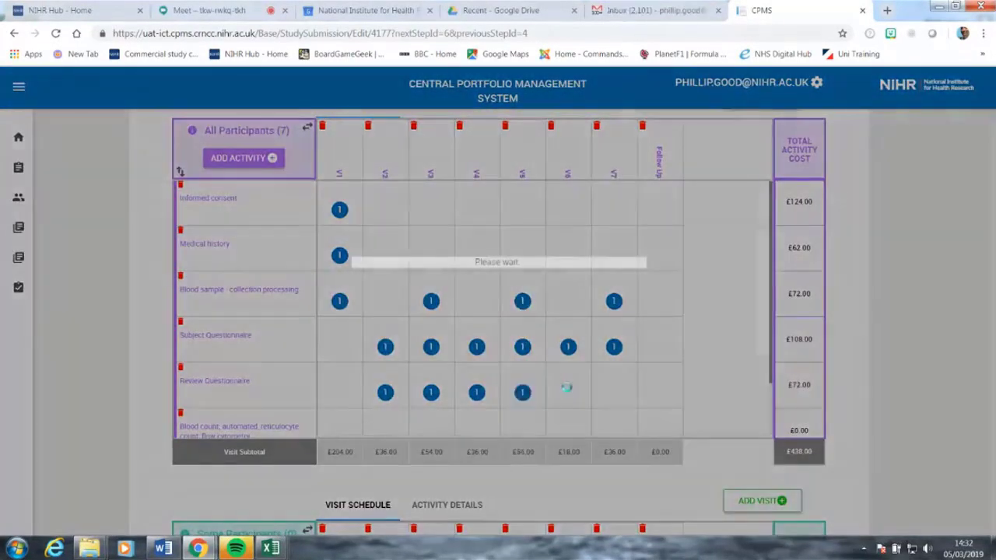
{"action": "left_click", "coordinate": [566, 389]}
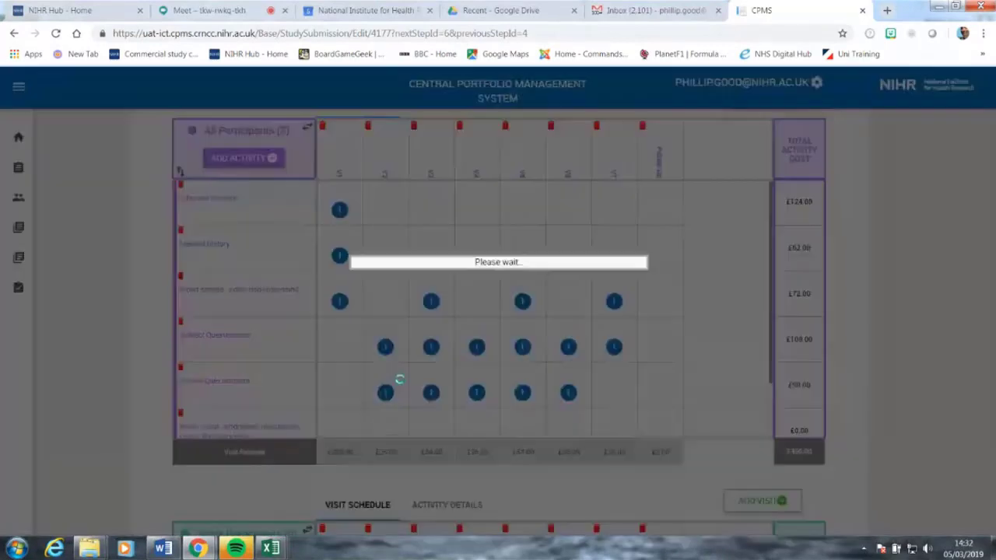
Schedule the automated reticulocyte blood count once at visits V1, V3, V5 and V7
{"action": "scroll", "coordinate": [333, 374], "scroll_direction": "down", "scroll_amount": 1}
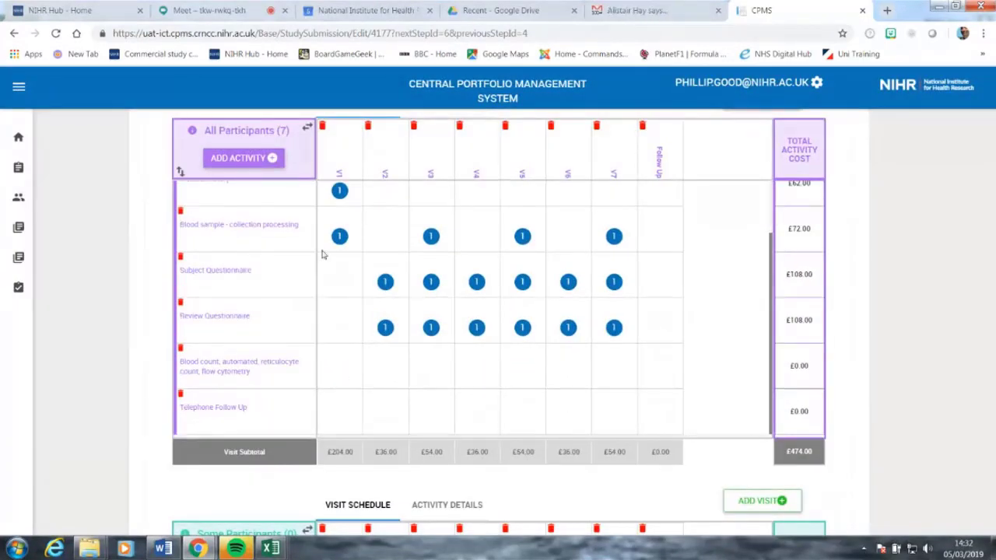
{"action": "left_click", "coordinate": [340, 372]}
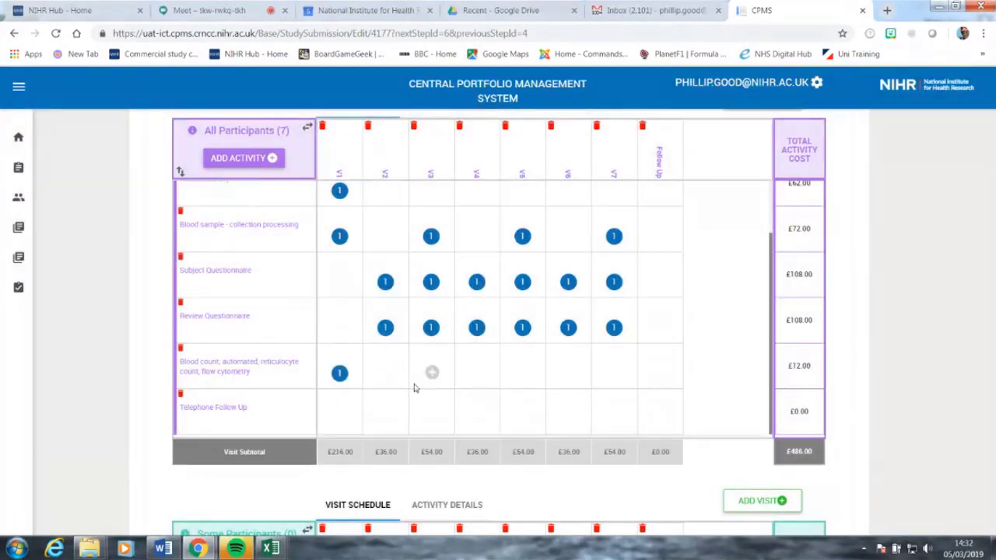
{"action": "left_click", "coordinate": [430, 375]}
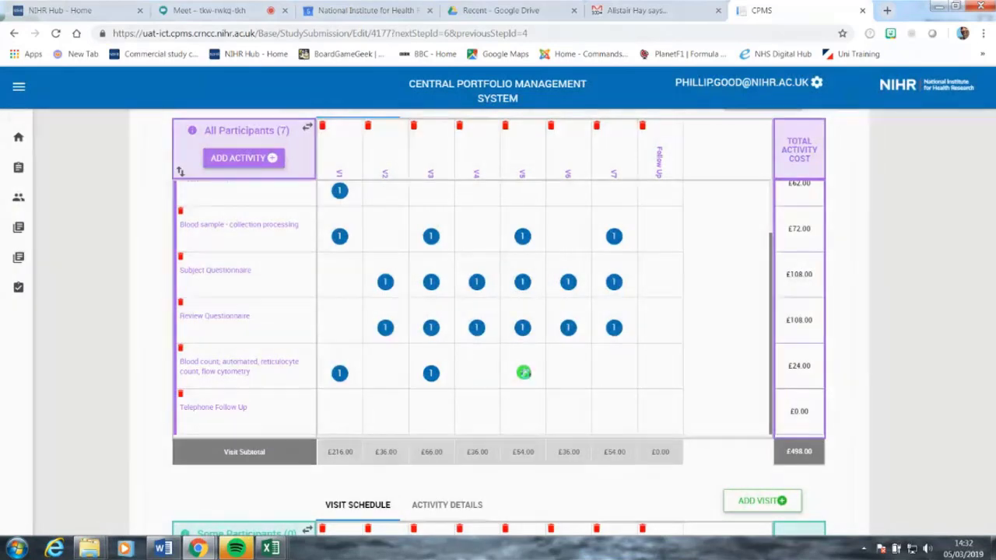
{"action": "left_click", "coordinate": [522, 374]}
{"action": "left_click", "coordinate": [618, 374]}
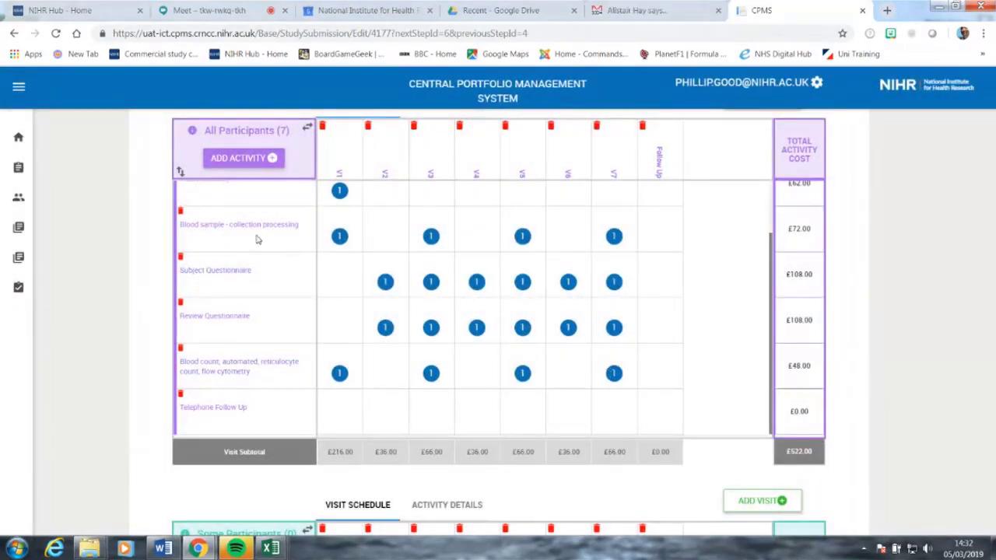
Reorder the all-participant activities so the blood count comes directly after Blood sample - collection processing
{"action": "left_click", "coordinate": [180, 171]}
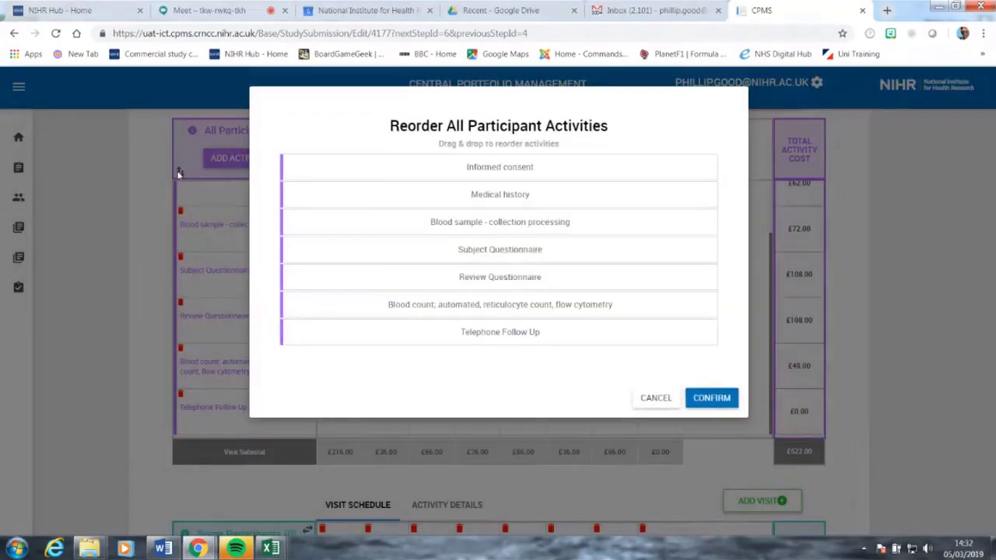
{"action": "left_click_drag", "start_coordinate": [359, 308], "coordinate": [349, 236]}
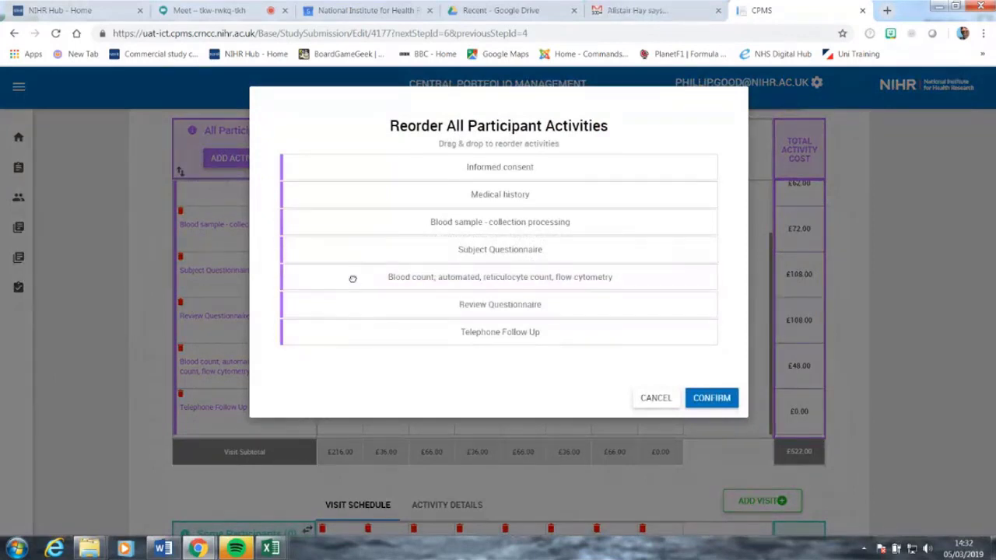
{"action": "left_click_drag", "start_coordinate": [351, 278], "coordinate": [348, 255]}
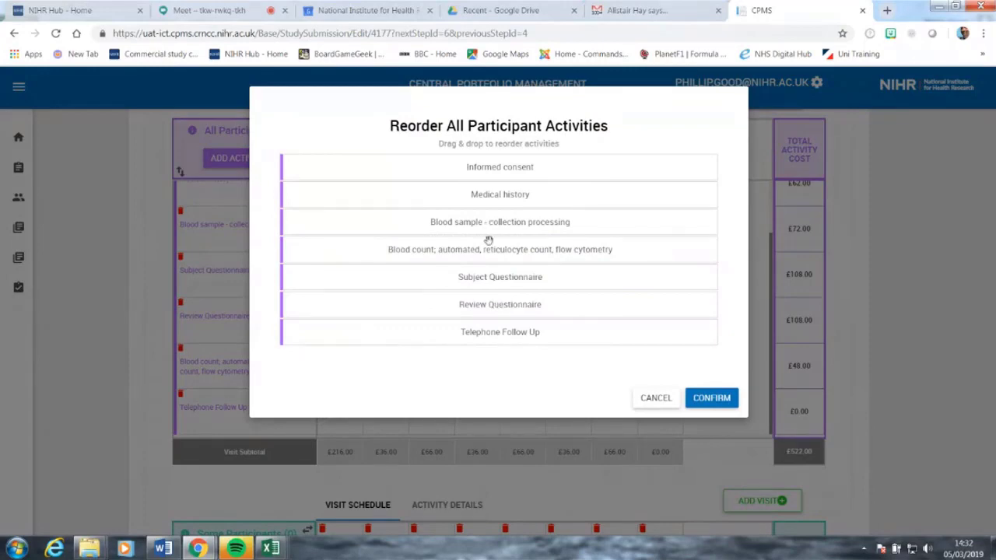
{"action": "left_click", "coordinate": [713, 402]}
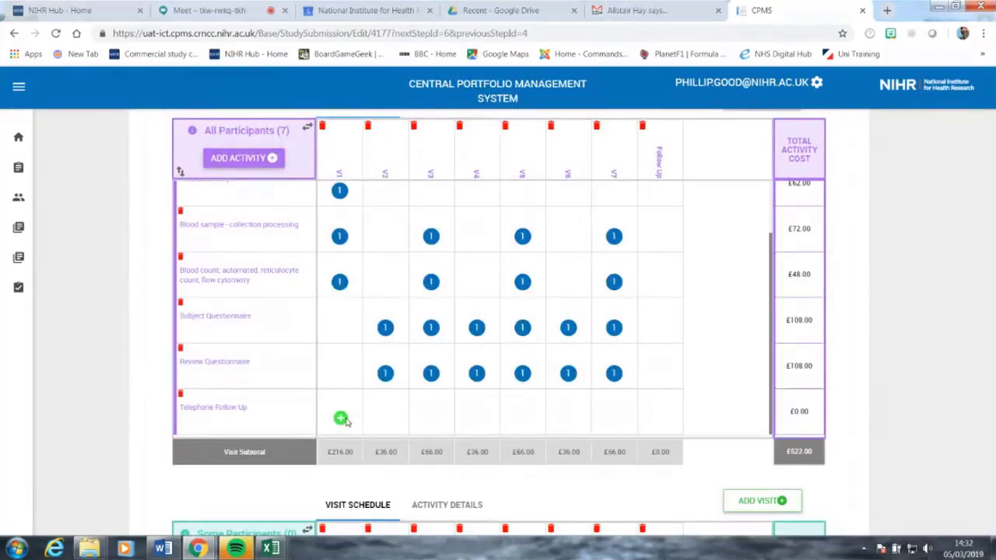
Schedule the Telephone Follow Up procedure once at the Follow Up visit
{"action": "left_click", "coordinate": [659, 420]}
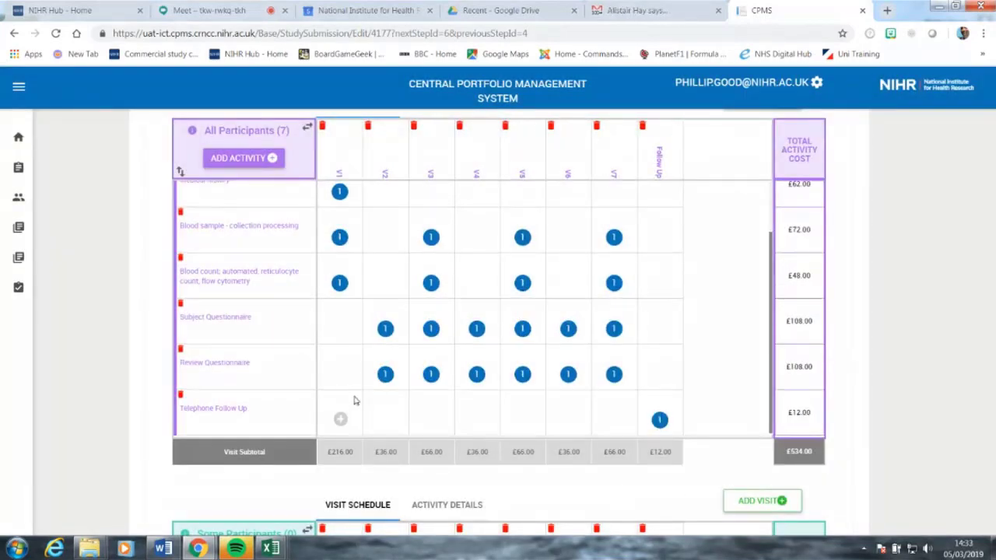
{"action": "scroll", "coordinate": [354, 401], "scroll_direction": "up", "scroll_amount": 2}
{"action": "scroll", "coordinate": [352, 397], "scroll_direction": "down", "scroll_amount": 2}
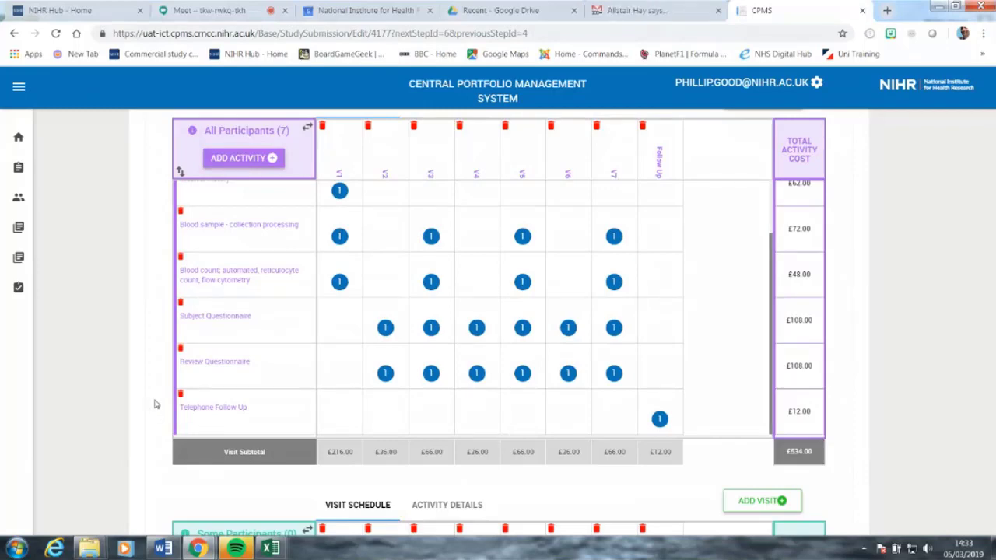
Search the investigations for "hcg" and add "Serum pregnancy, gonadotropin chorionic (hCG) (BetahCG); quantitative" for some participants
{"action": "scroll", "coordinate": [154, 404], "scroll_direction": "down", "scroll_amount": 2}
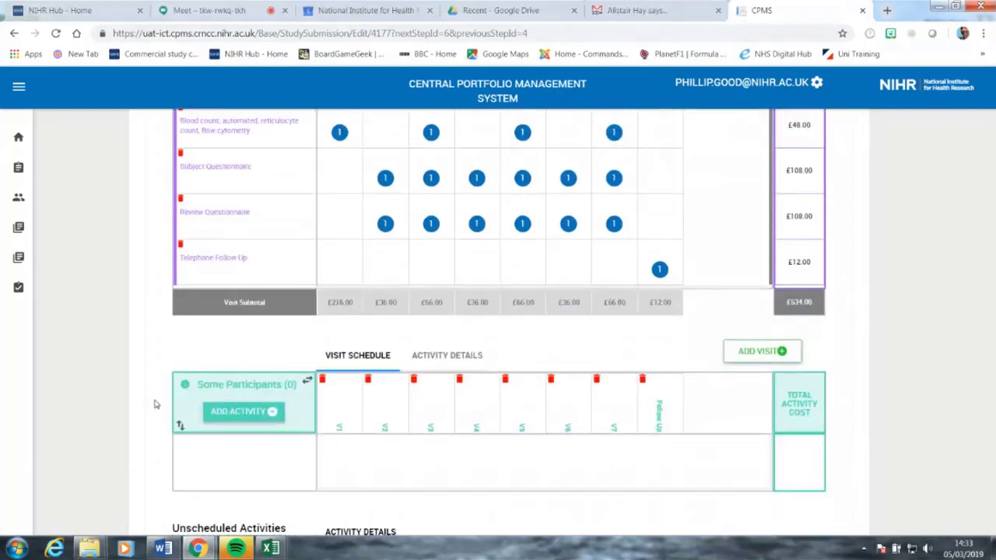
{"action": "left_click", "coordinate": [244, 412]}
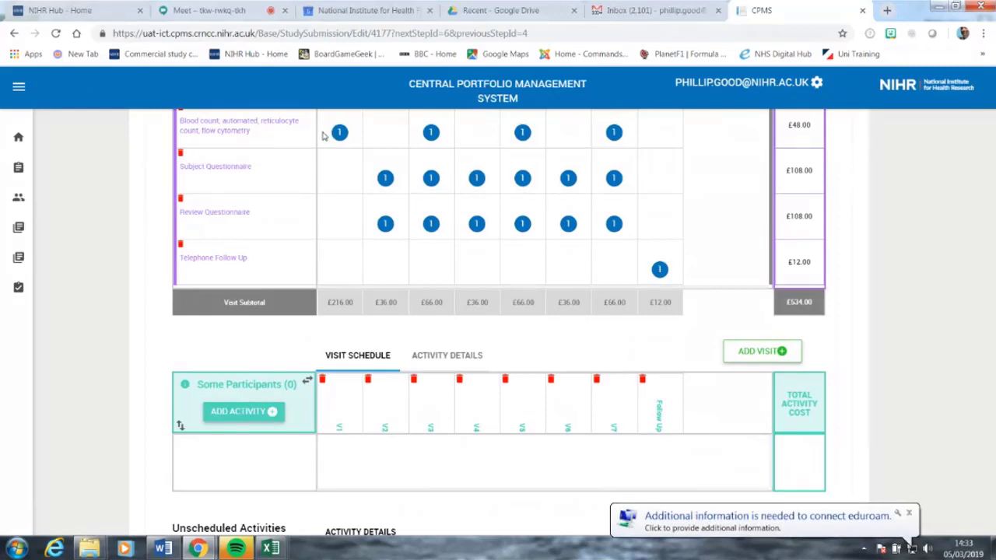
{"action": "scroll", "coordinate": [340, 133], "scroll_direction": "up", "scroll_amount": 3}
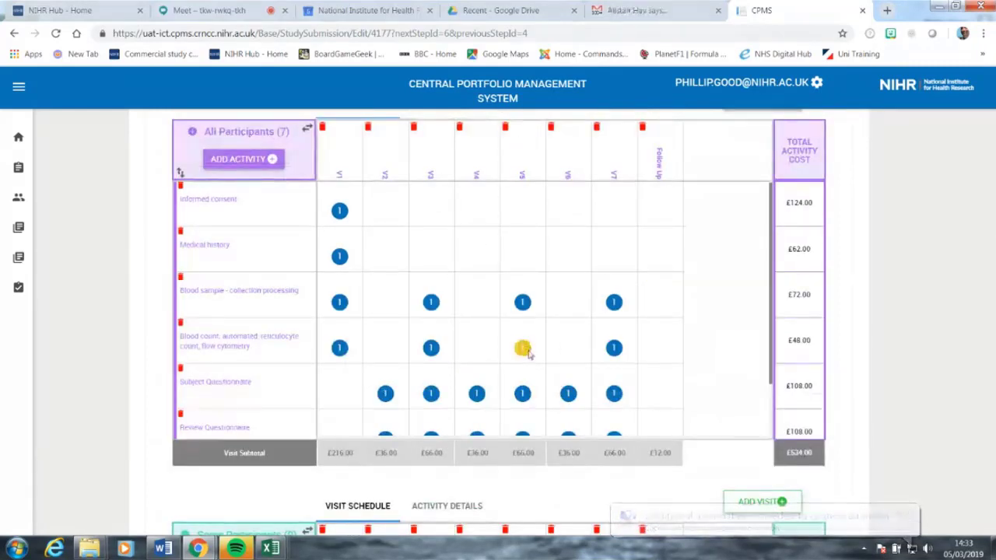
{"action": "scroll", "coordinate": [405, 350], "scroll_direction": "down", "scroll_amount": 1}
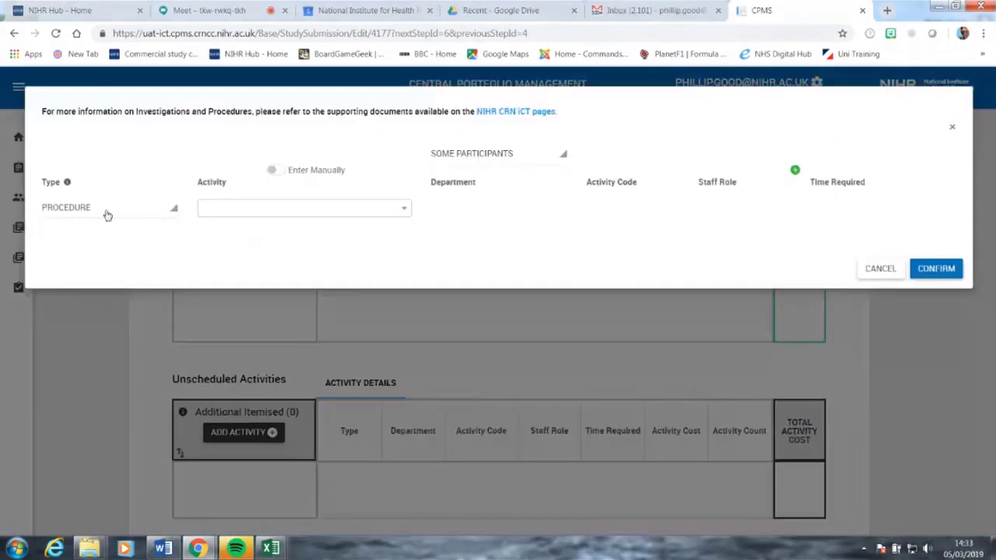
{"action": "left_click", "coordinate": [108, 210]}
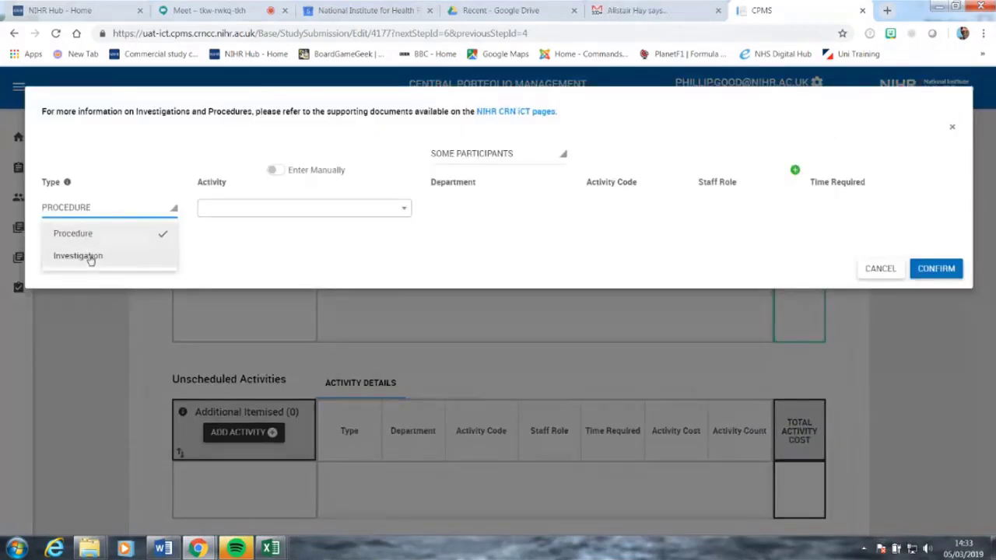
{"action": "left_click", "coordinate": [87, 257]}
{"action": "left_click", "coordinate": [242, 207]}
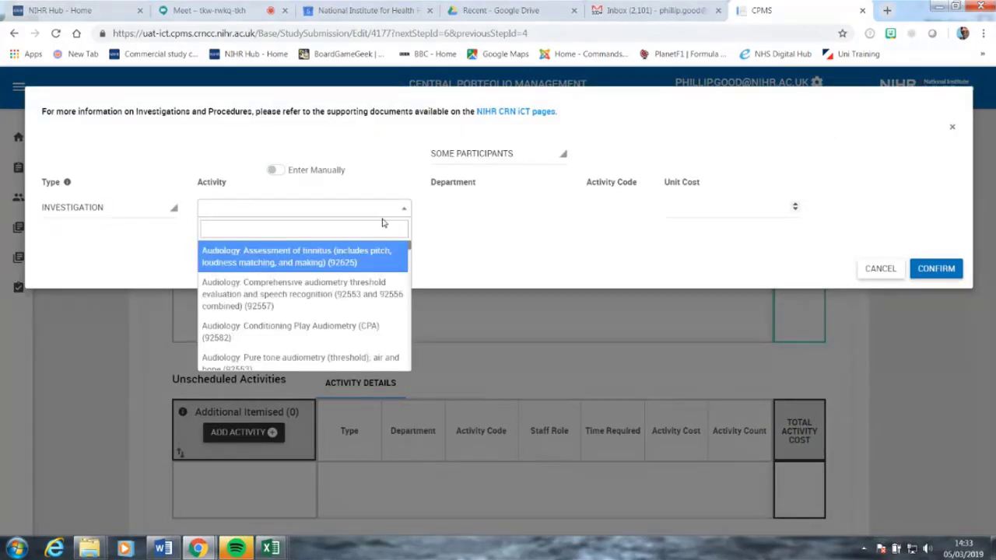
{"action": "type", "text": "hcg"}
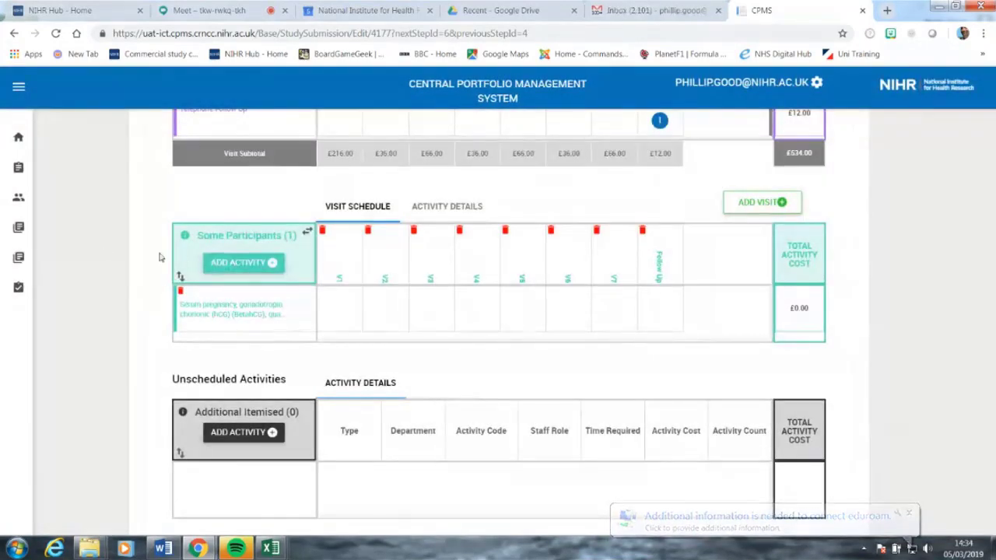
Schedule the serum pregnancy hCG investigation once at visits V1, V3, V5 and V7 for some participants
{"action": "scroll", "coordinate": [148, 257], "scroll_direction": "up", "scroll_amount": 2}
{"action": "scroll", "coordinate": [144, 256], "scroll_direction": "up", "scroll_amount": 1}
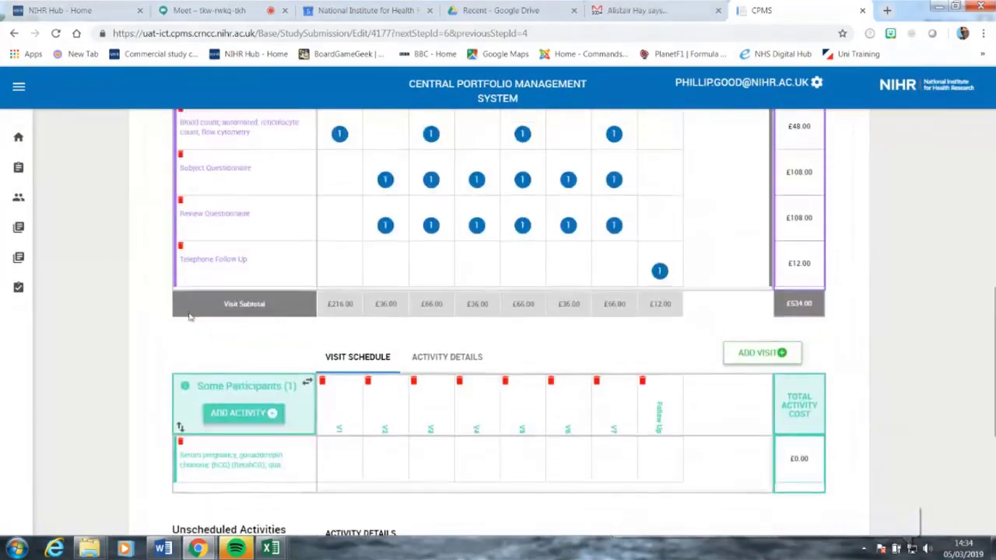
{"action": "left_click", "coordinate": [340, 465]}
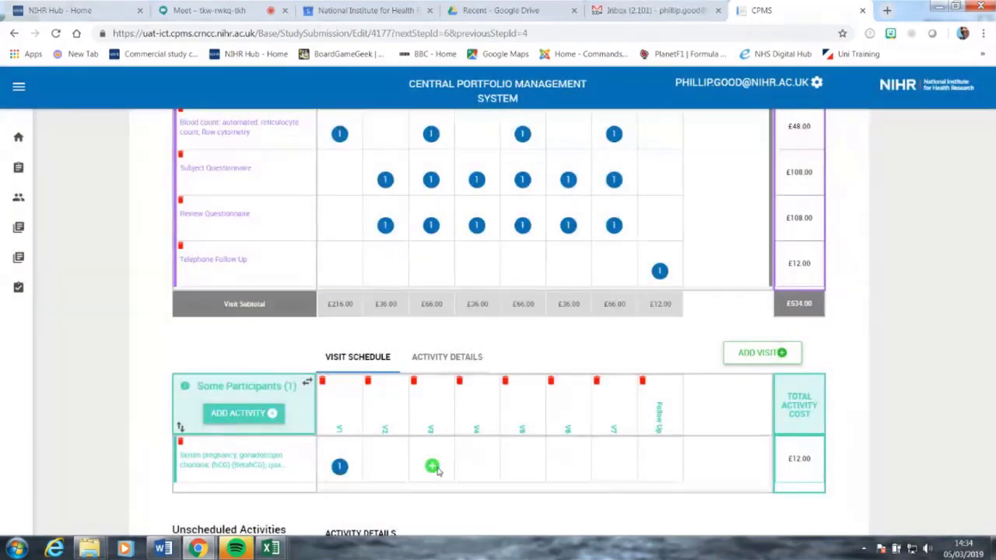
{"action": "left_click", "coordinate": [436, 465]}
{"action": "left_click", "coordinate": [523, 465]}
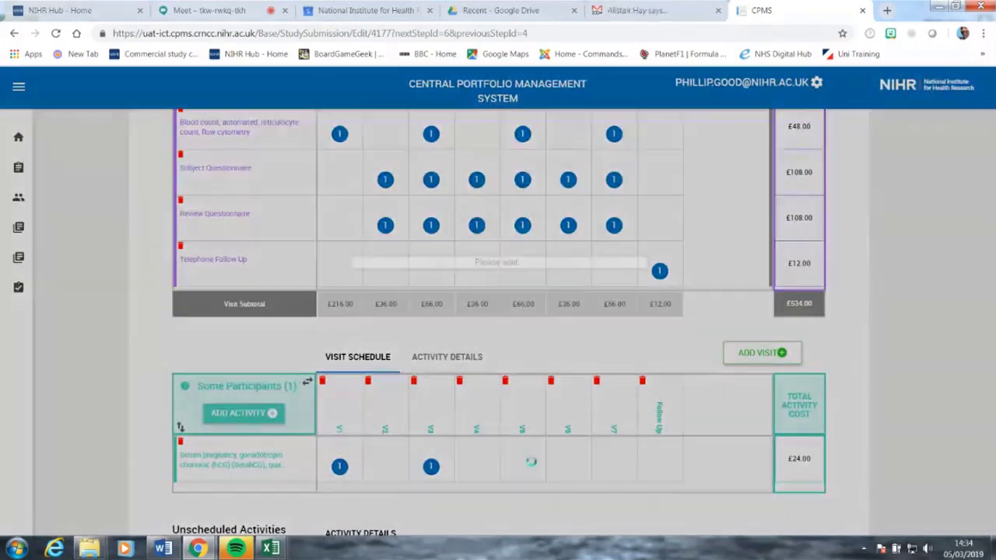
{"action": "left_click", "coordinate": [620, 466]}
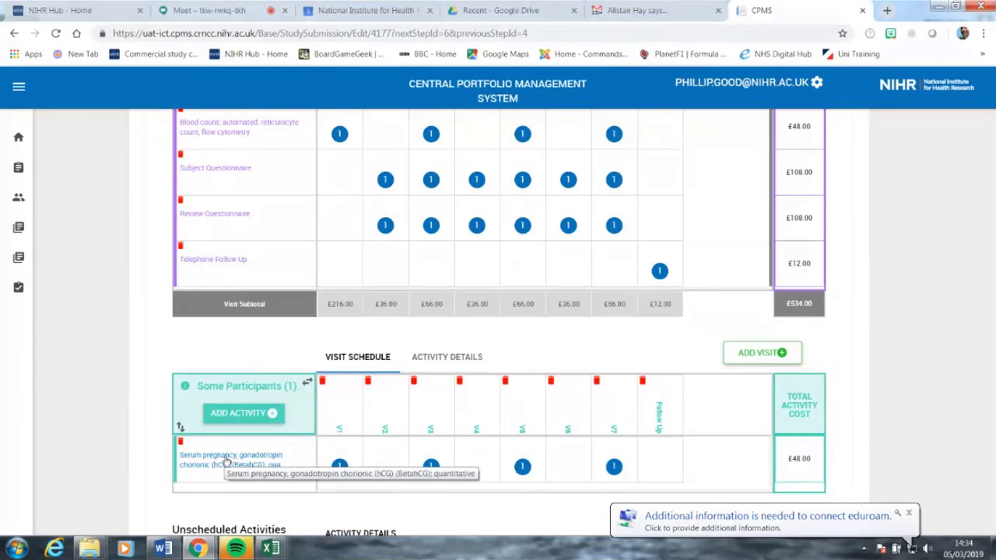
Reassign the serum pregnancy hCG investigation from some participants to all participants
{"action": "left_click", "coordinate": [226, 461]}
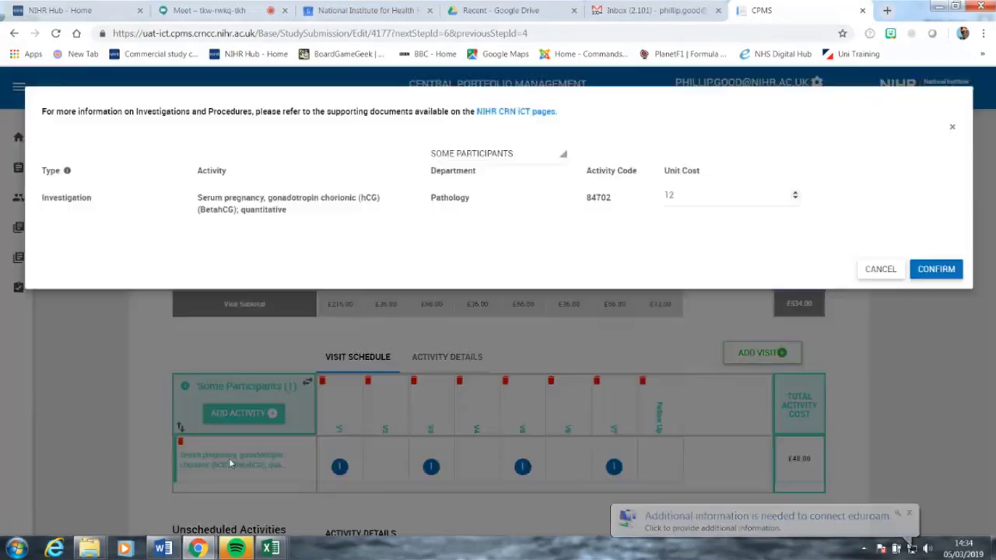
{"action": "left_click", "coordinate": [481, 160]}
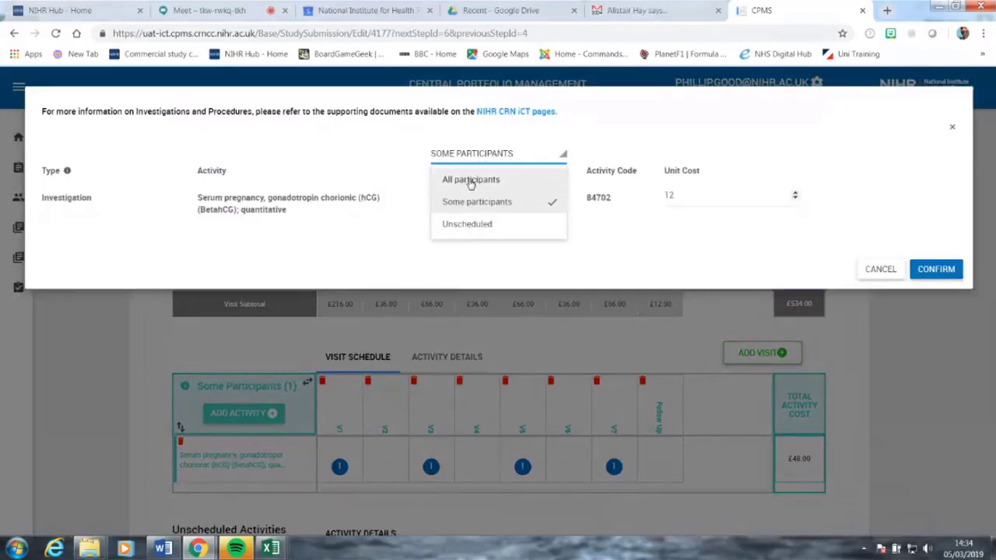
{"action": "left_click", "coordinate": [471, 181]}
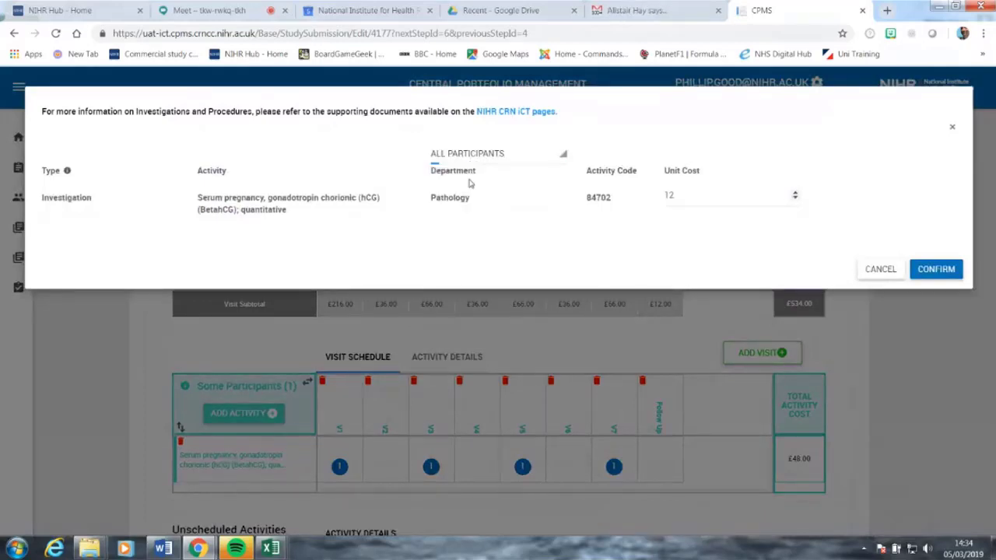
{"action": "left_click", "coordinate": [931, 270]}
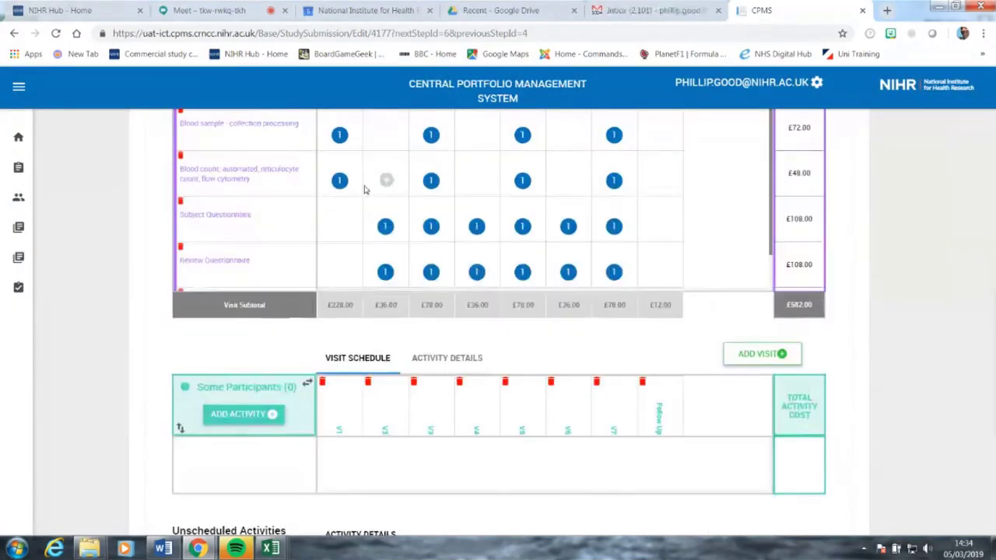
{"action": "scroll", "coordinate": [364, 190], "scroll_direction": "down", "scroll_amount": 1}
{"action": "scroll", "coordinate": [364, 189], "scroll_direction": "up", "scroll_amount": 5}
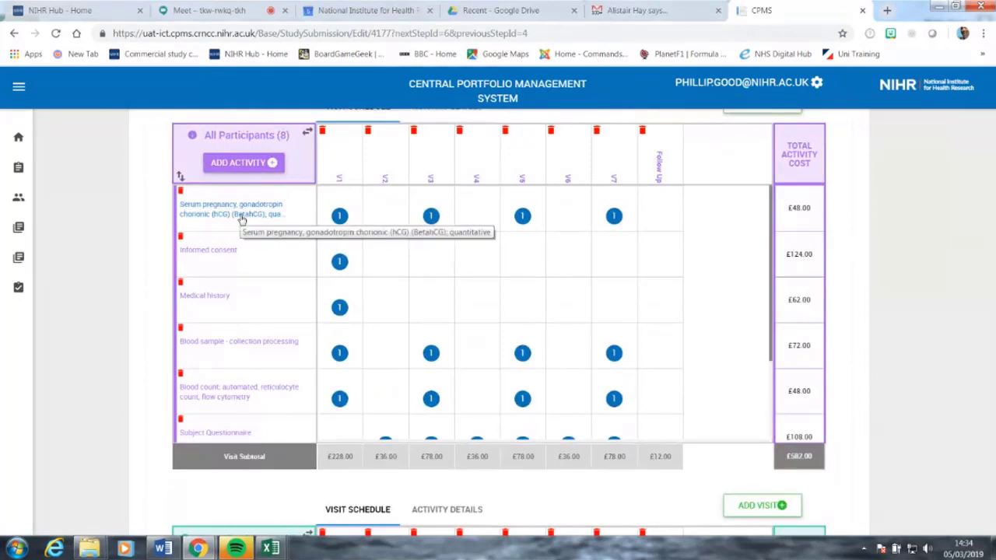
Move the serum pregnancy hCG investigation back to some participants
{"action": "left_click", "coordinate": [216, 215]}
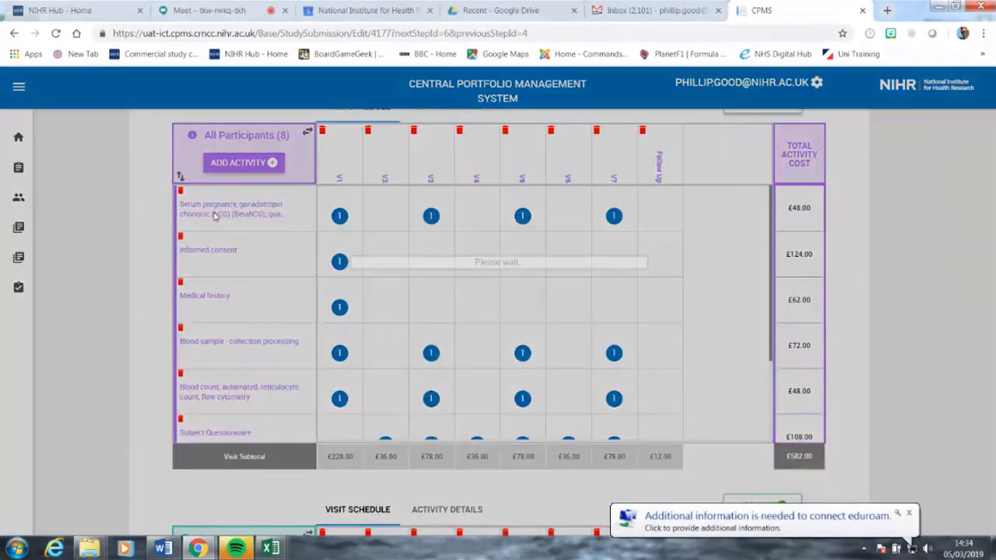
{"action": "left_click", "coordinate": [509, 159]}
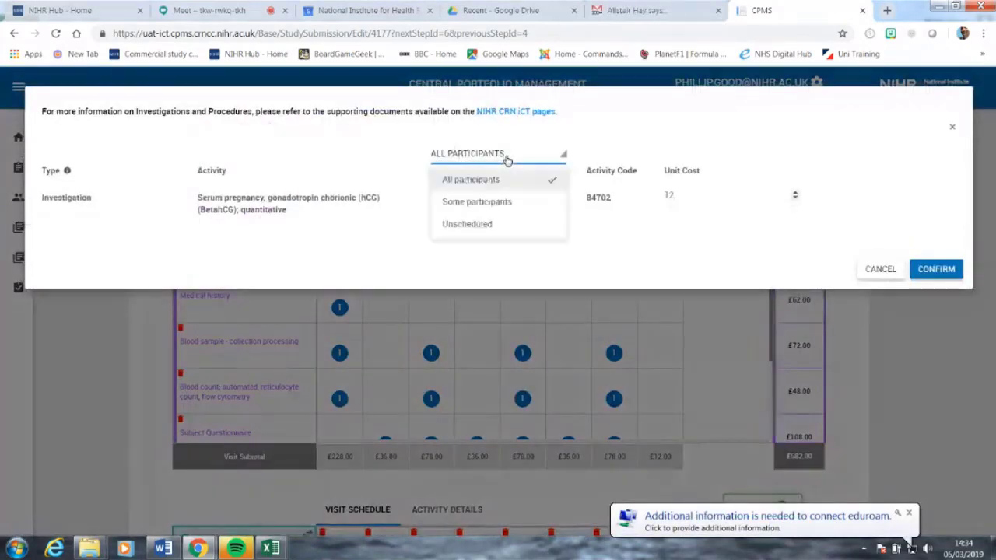
{"action": "left_click", "coordinate": [498, 201]}
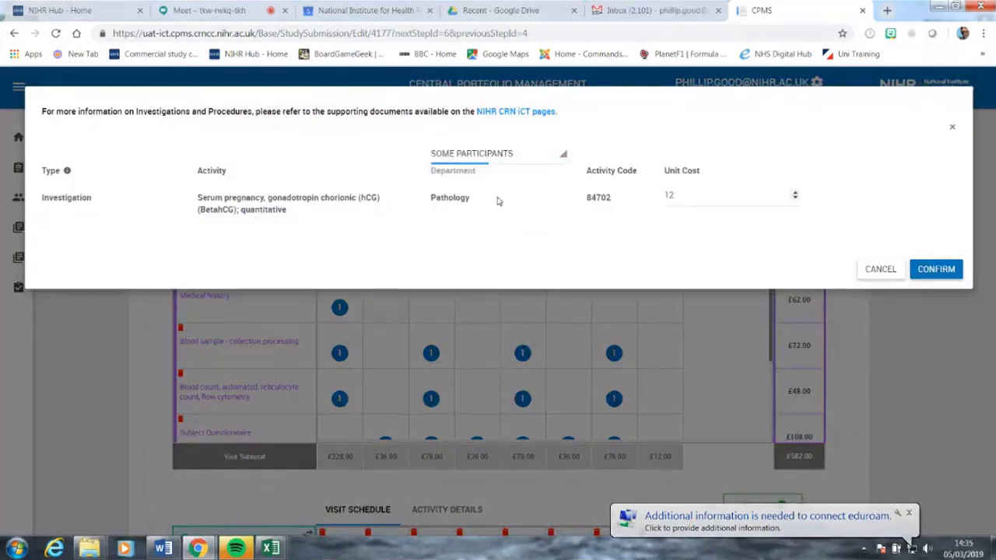
{"action": "left_click", "coordinate": [923, 269]}
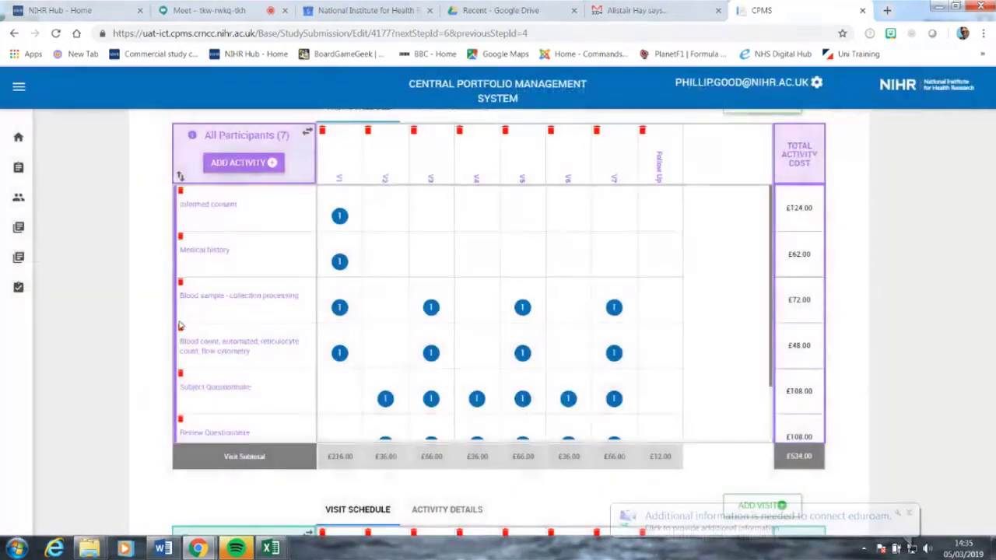
Start a new additional itemised activity for the Main arm's unscheduled activities
{"action": "scroll", "coordinate": [154, 344], "scroll_direction": "down", "scroll_amount": 3}
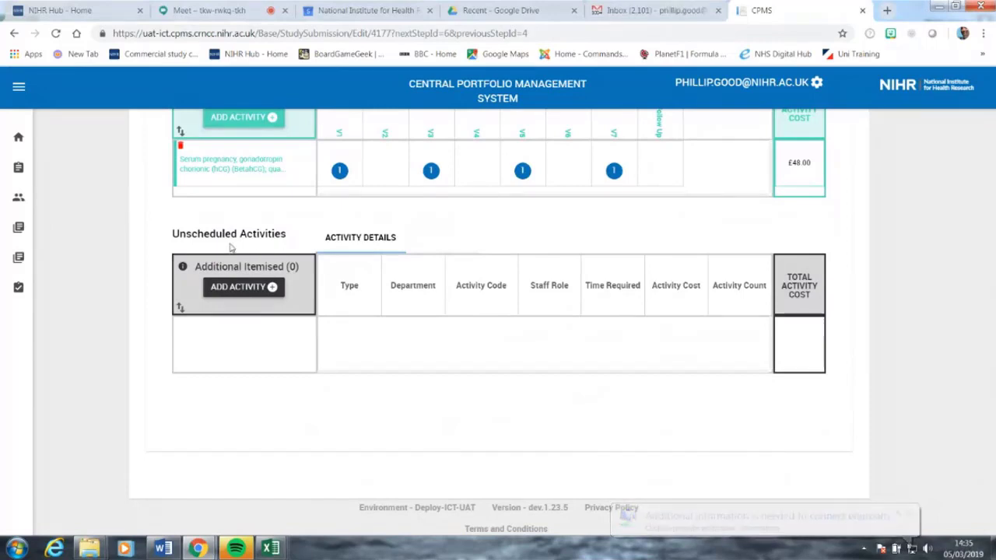
{"action": "left_click", "coordinate": [238, 294]}
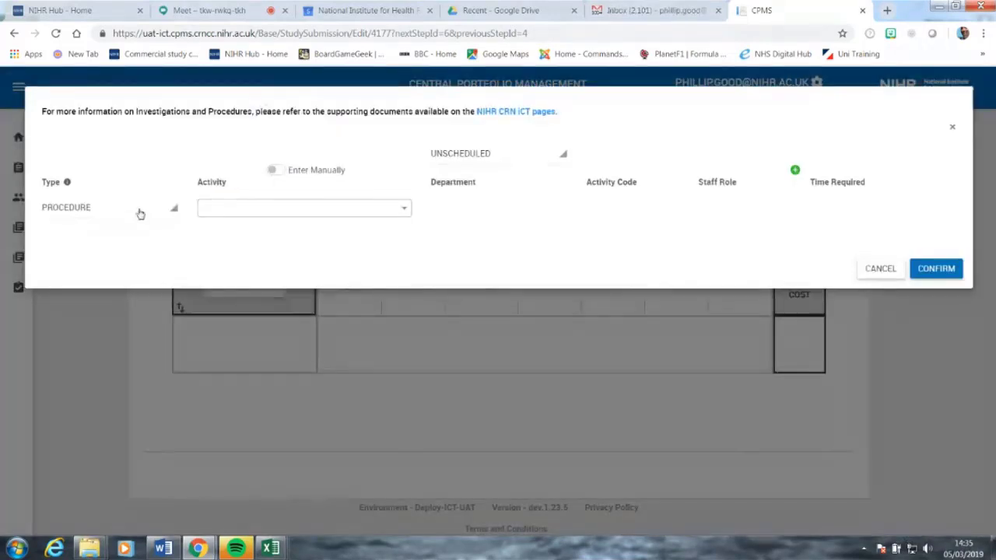
{"action": "left_click", "coordinate": [94, 210]}
{"action": "left_click", "coordinate": [89, 256]}
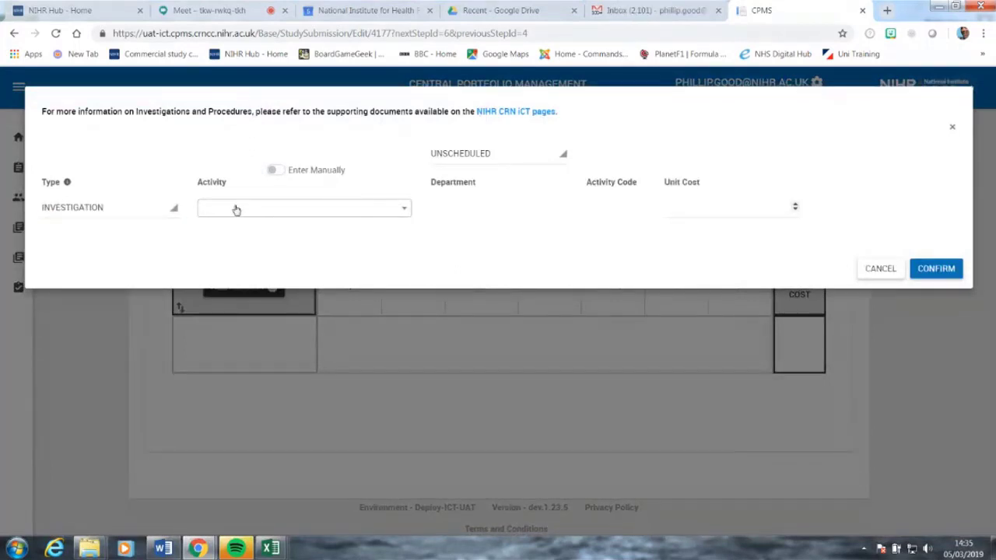
{"action": "left_click", "coordinate": [237, 210]}
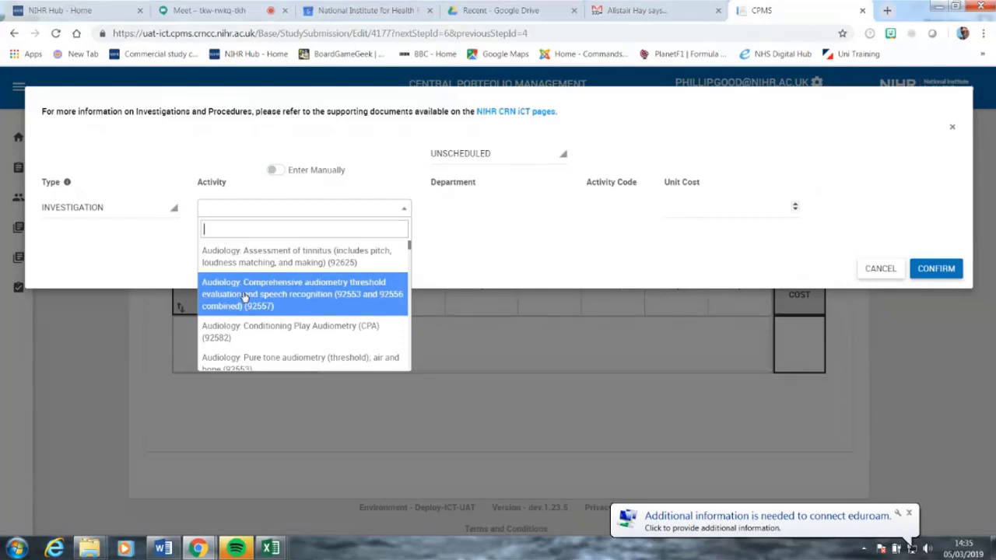
{"action": "scroll", "coordinate": [243, 296], "scroll_direction": "down", "scroll_amount": 1}
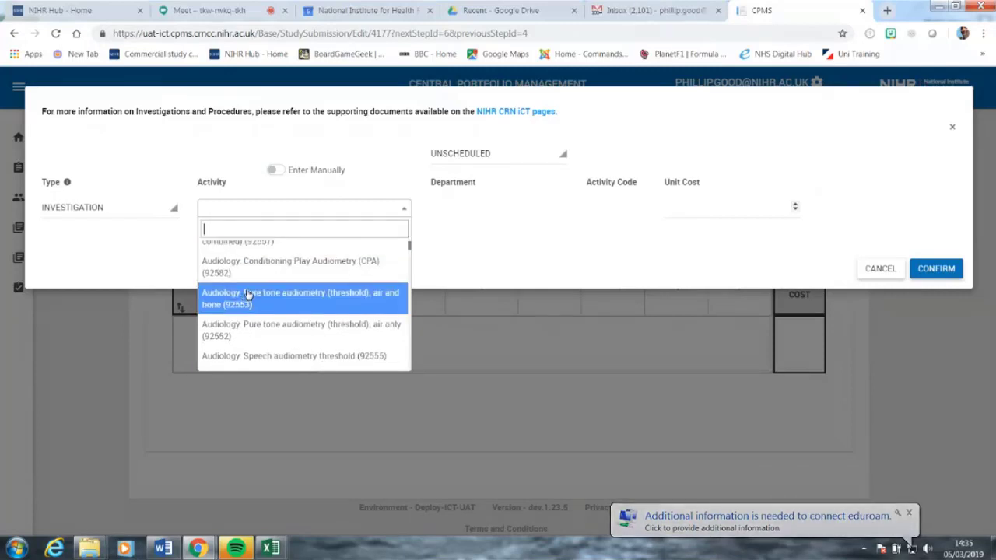
{"action": "scroll", "coordinate": [244, 293], "scroll_direction": "down", "scroll_amount": 1}
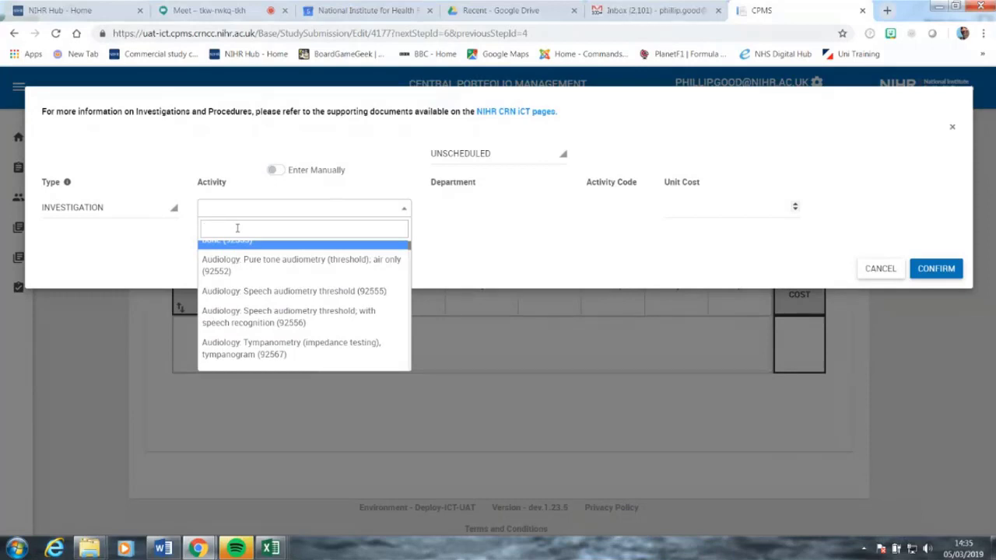
{"action": "left_click", "coordinate": [126, 210]}
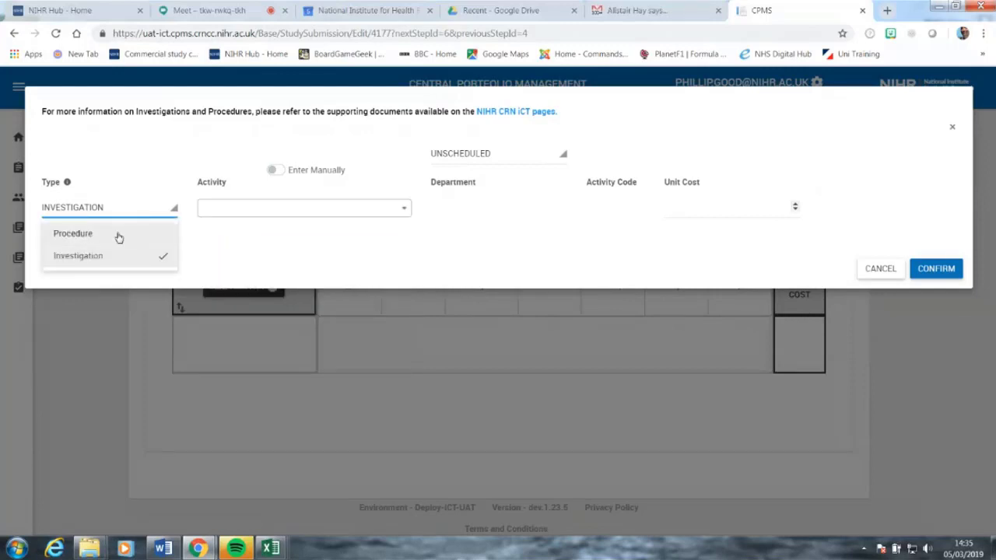
{"action": "left_click", "coordinate": [119, 235]}
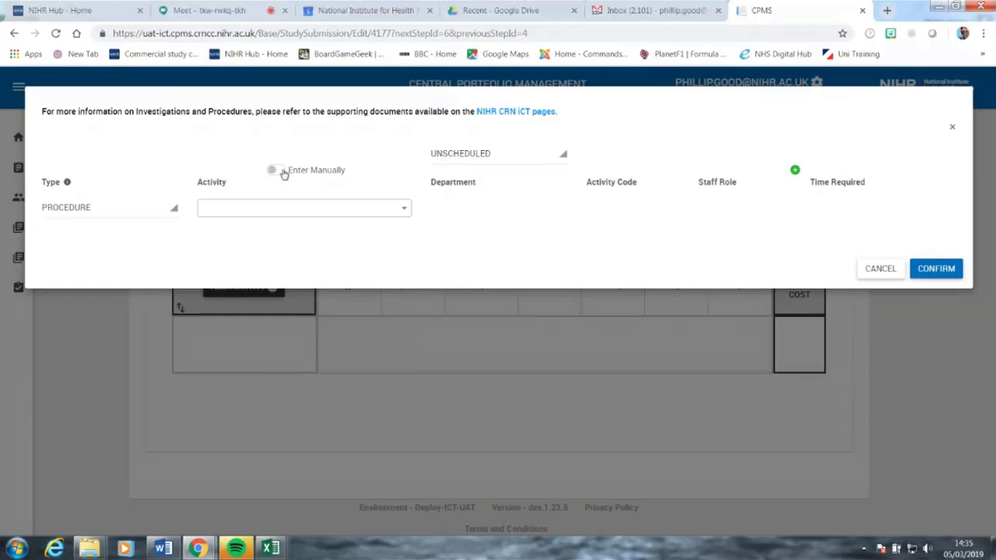
Enter the unscheduled procedure manually as "Telephone Call" with Study Team as its department
{"action": "left_click", "coordinate": [278, 170]}
{"action": "left_click", "coordinate": [257, 204]}
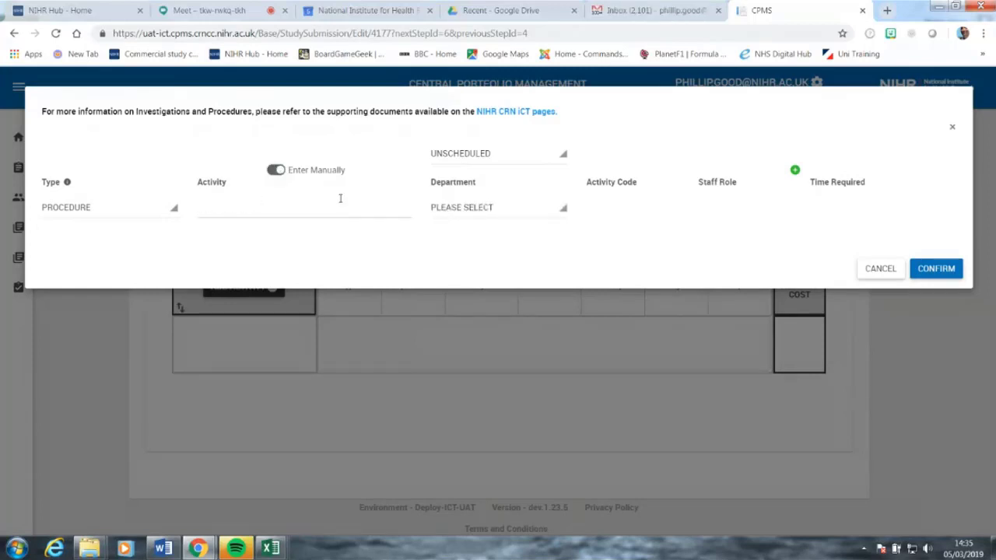
{"action": "type", "text": "Telephone Call"}
{"action": "left_click", "coordinate": [472, 218]}
{"action": "scroll", "coordinate": [456, 275], "scroll_direction": "down", "scroll_amount": 3}
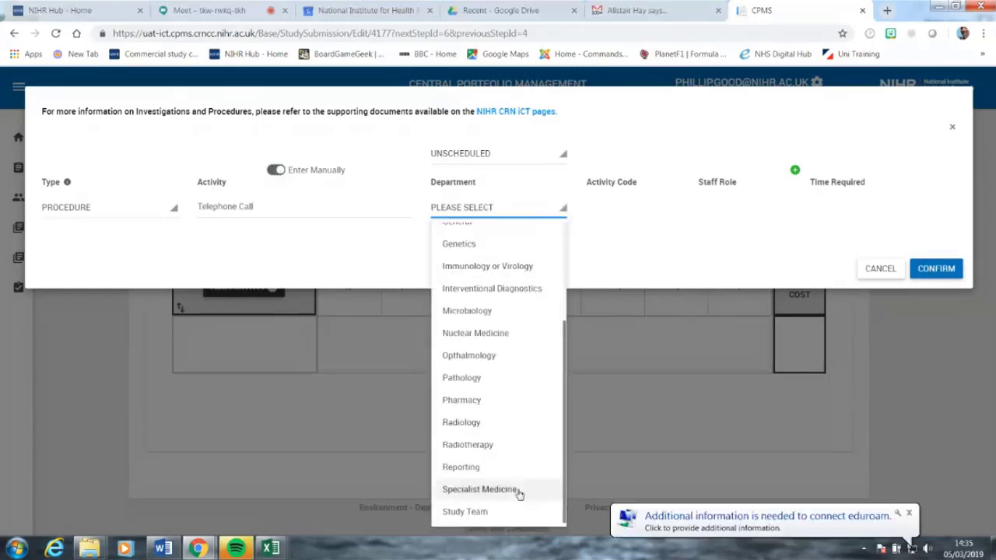
{"action": "left_click", "coordinate": [500, 513]}
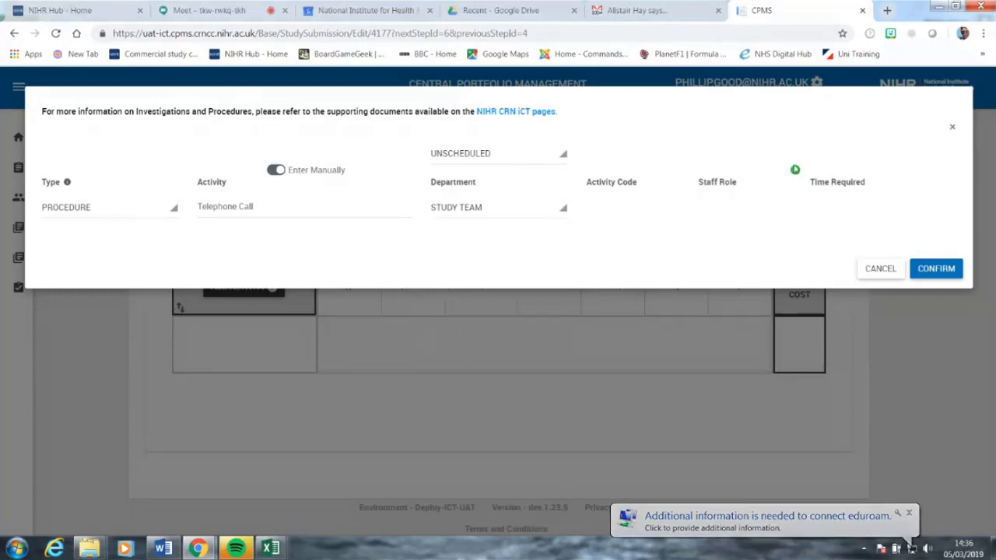
Give the Telephone Call procedure a Nursing/Manager staff role requiring 20 minutes and save the activity
{"action": "left_click", "coordinate": [794, 169]}
{"action": "left_click", "coordinate": [751, 214]}
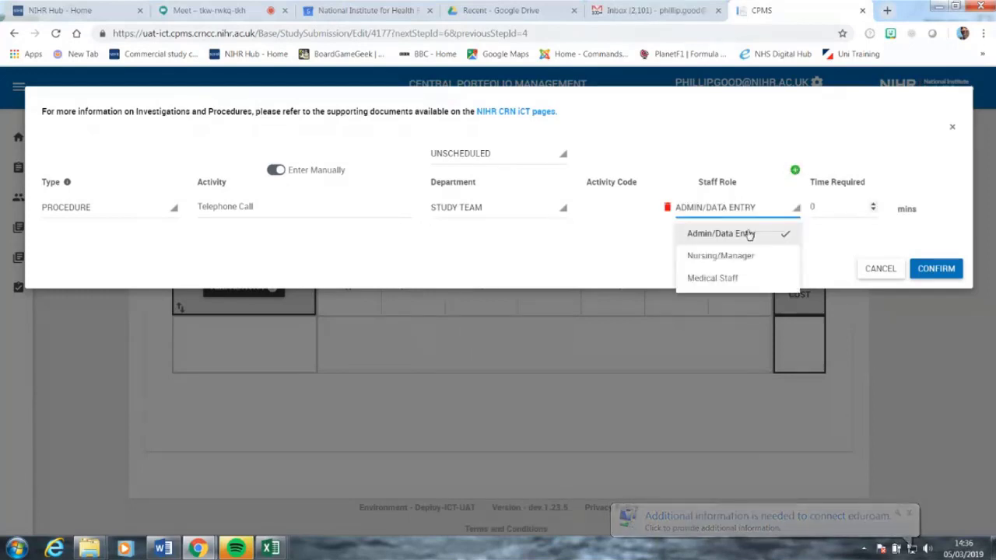
{"action": "left_click", "coordinate": [721, 256]}
{"action": "left_click", "coordinate": [873, 204]}
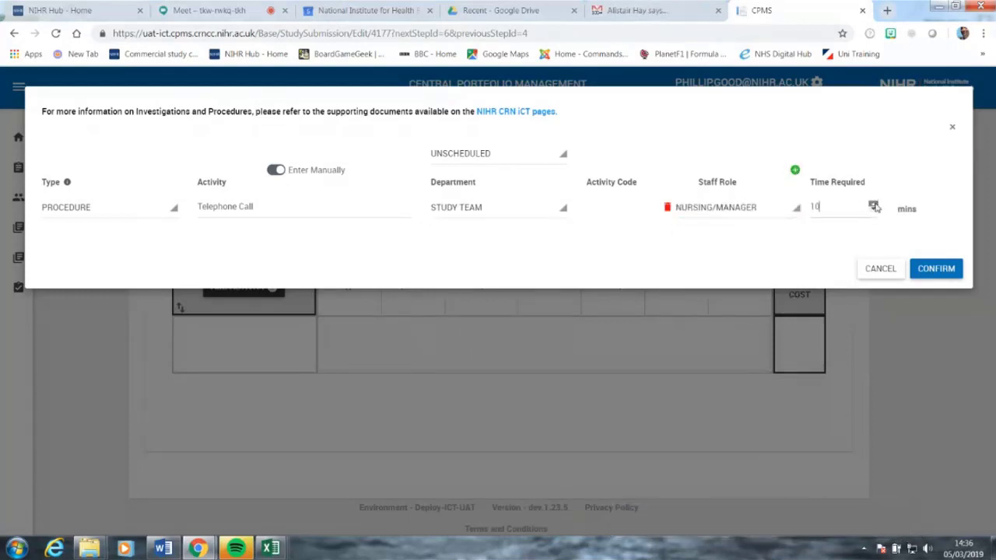
{"action": "left_click", "coordinate": [874, 204]}
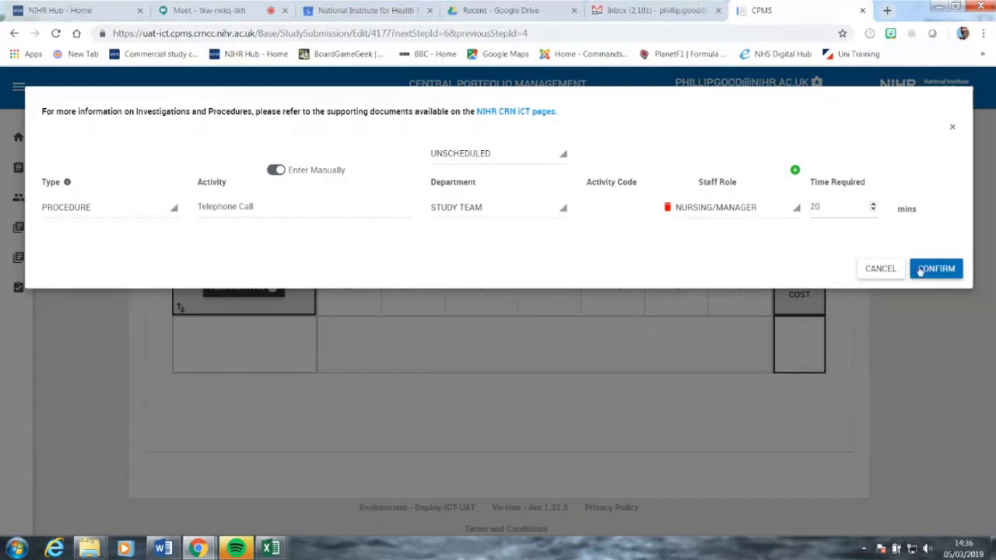
{"action": "left_click", "coordinate": [926, 268]}
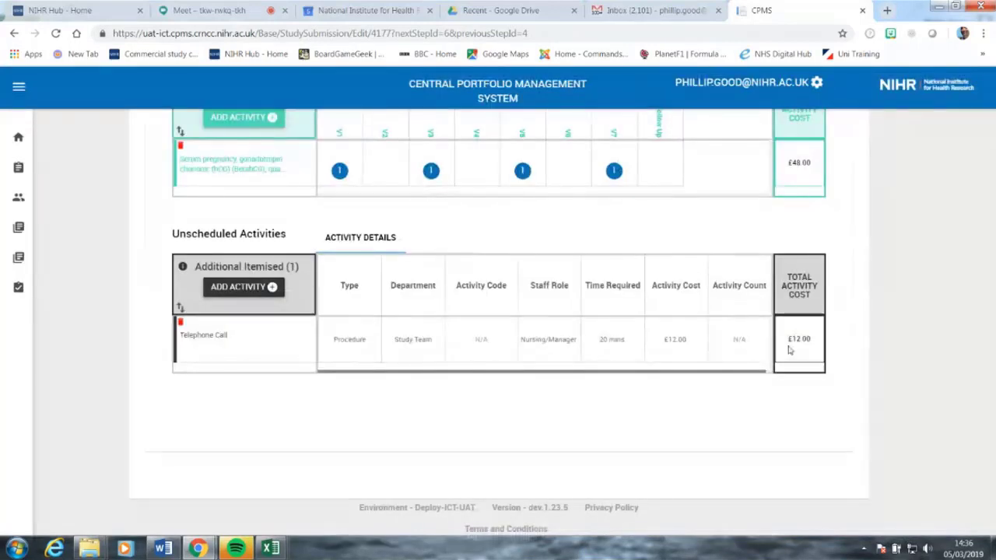
Compare the scheduled visit subtotals and activity costs with the unscheduled Telephone Call entry
{"action": "scroll", "coordinate": [790, 348], "scroll_direction": "up", "scroll_amount": 4}
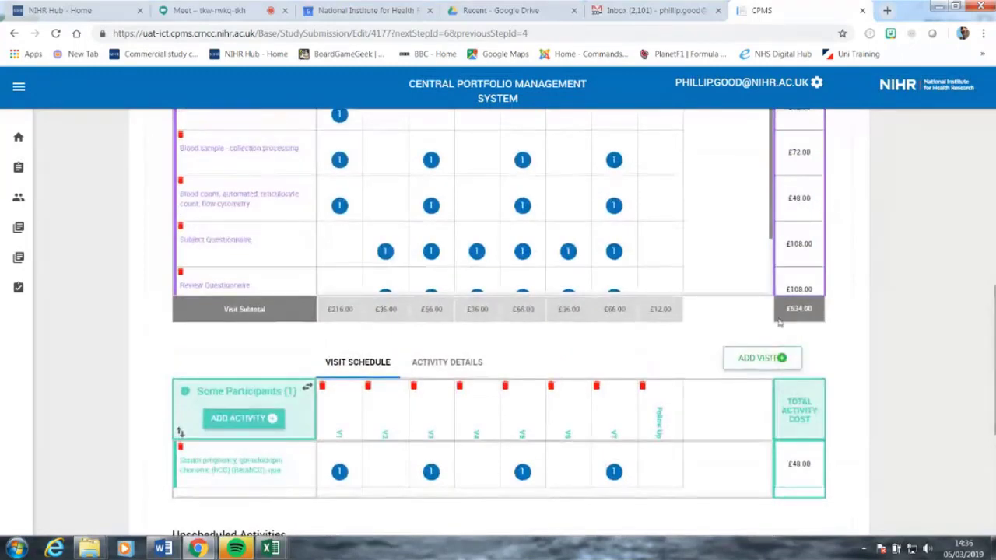
{"action": "scroll", "coordinate": [686, 229], "scroll_direction": "down", "scroll_amount": 1}
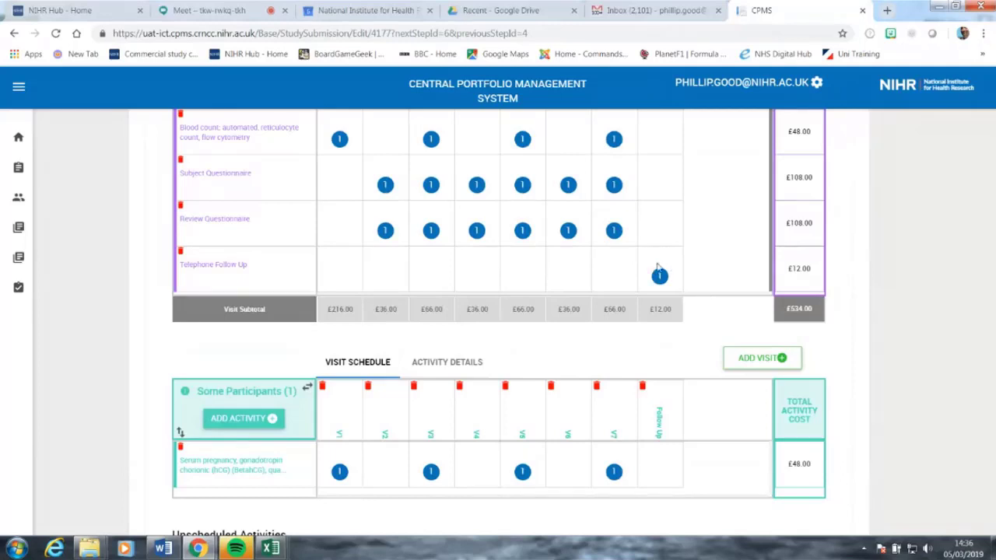
{"action": "scroll", "coordinate": [568, 345], "scroll_direction": "down", "scroll_amount": 5}
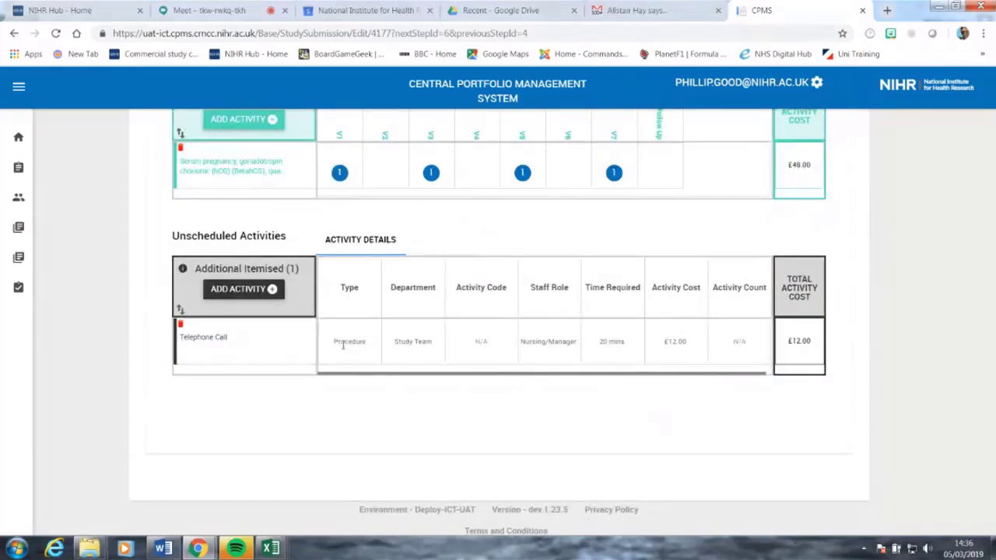
{"action": "scroll", "coordinate": [462, 332], "scroll_direction": "up", "scroll_amount": 8}
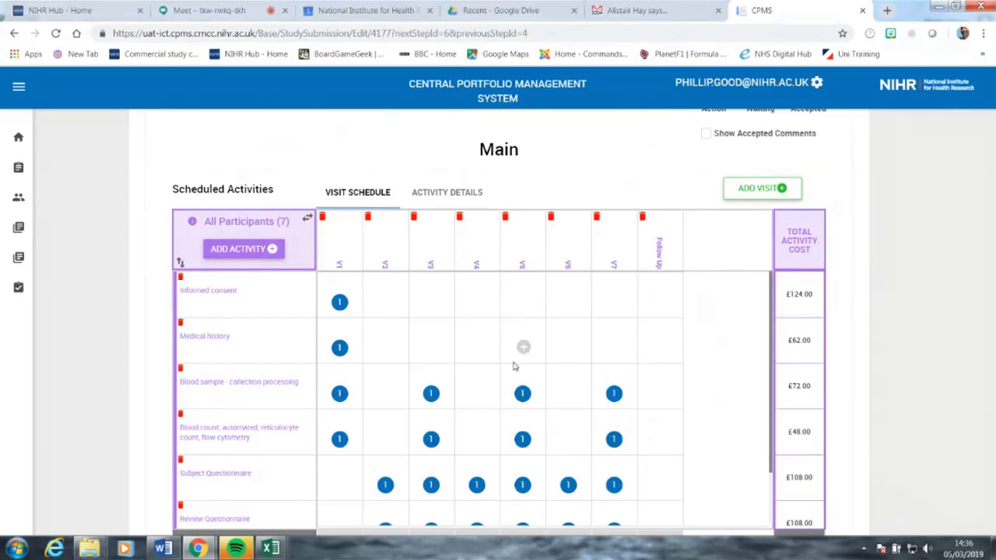
Show the activity details for all participants and examine the blood count's department and activity code
{"action": "left_click", "coordinate": [447, 193]}
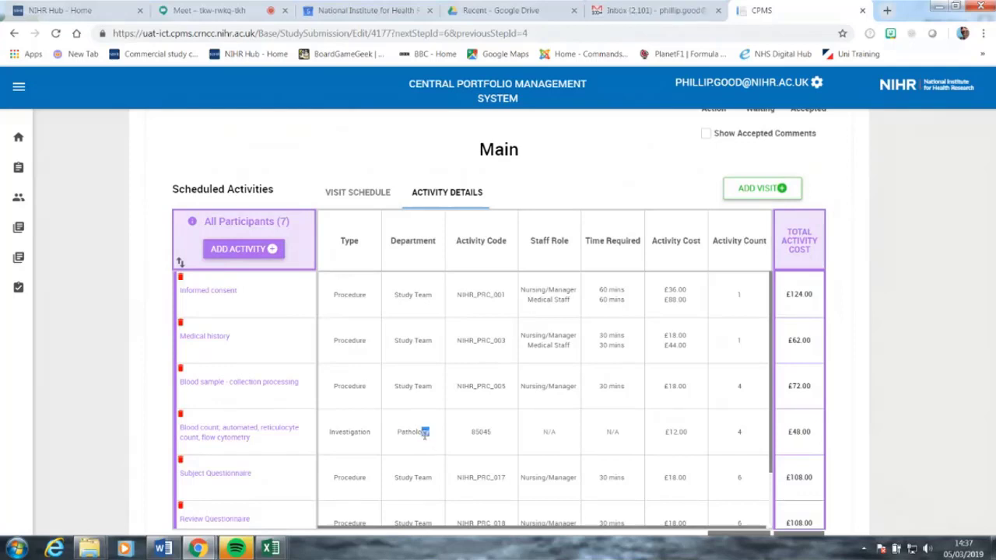
{"action": "left_click_drag", "start_coordinate": [428, 433], "coordinate": [399, 434]}
{"action": "left_click", "coordinate": [402, 449]}
{"action": "left_click_drag", "start_coordinate": [470, 435], "coordinate": [492, 438]}
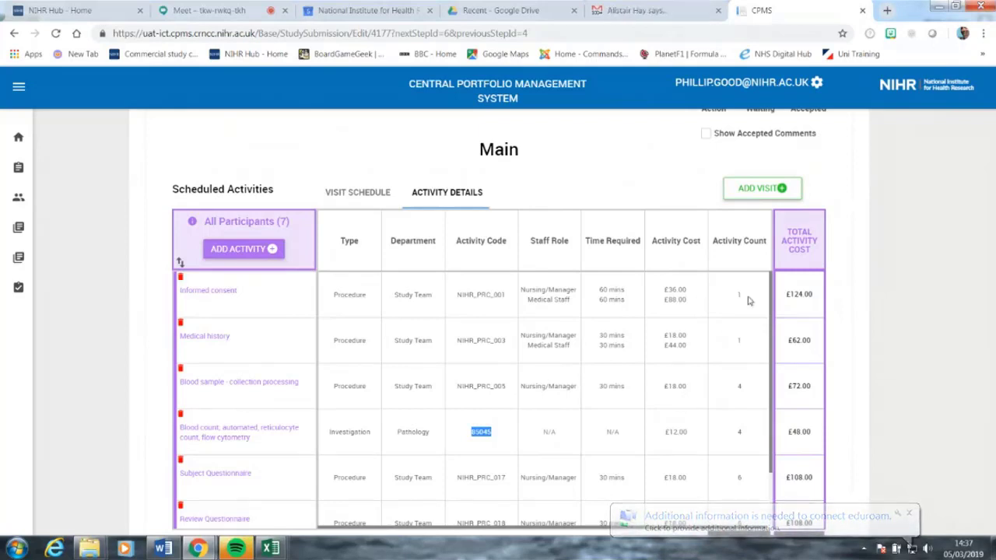
Look over the whole Main arm, from the all-participant details to the some-participant and unscheduled activities
{"action": "scroll", "coordinate": [624, 404], "scroll_direction": "down", "scroll_amount": 1}
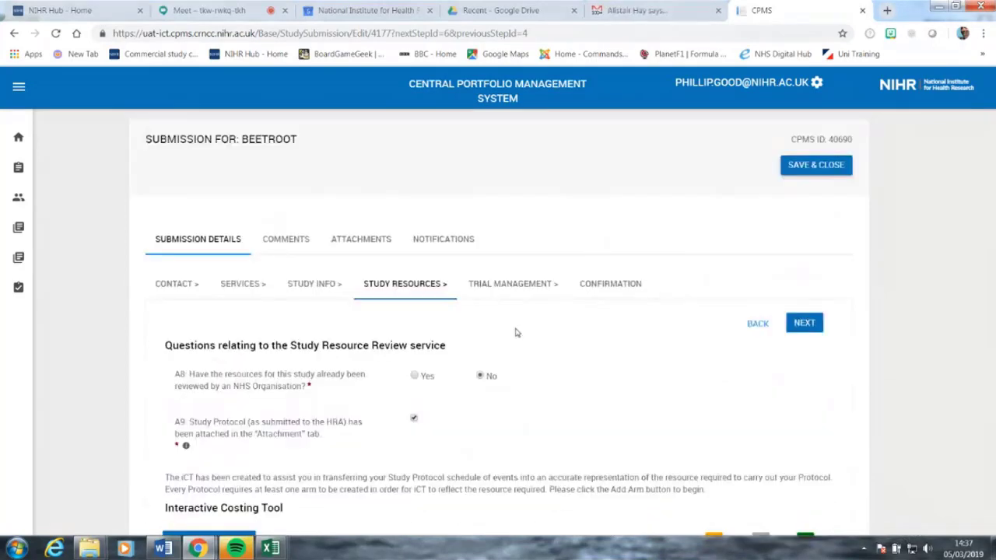
{"action": "scroll", "coordinate": [513, 329], "scroll_direction": "down", "scroll_amount": 10}
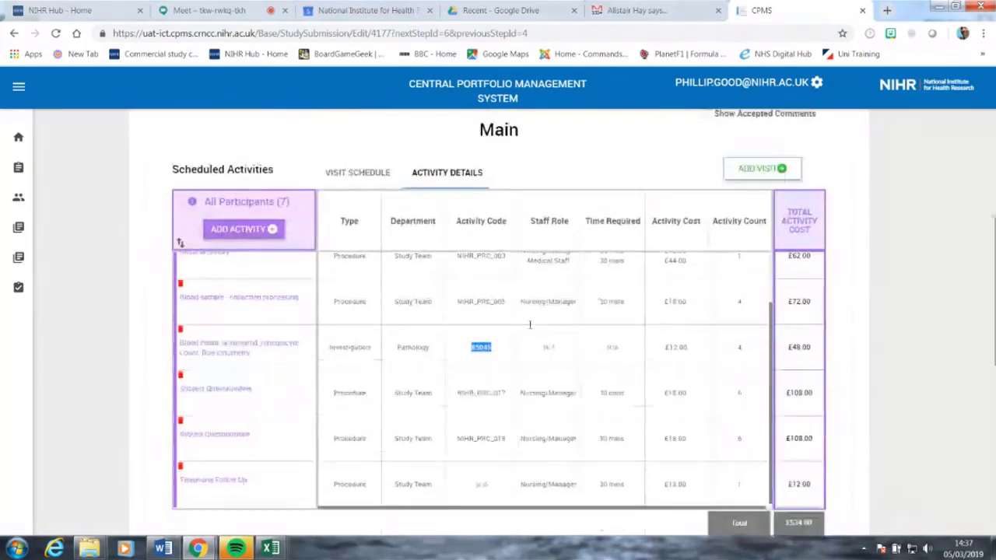
{"action": "scroll", "coordinate": [530, 324], "scroll_direction": "down", "scroll_amount": 2}
{"action": "scroll", "coordinate": [381, 401], "scroll_direction": "down", "scroll_amount": 1}
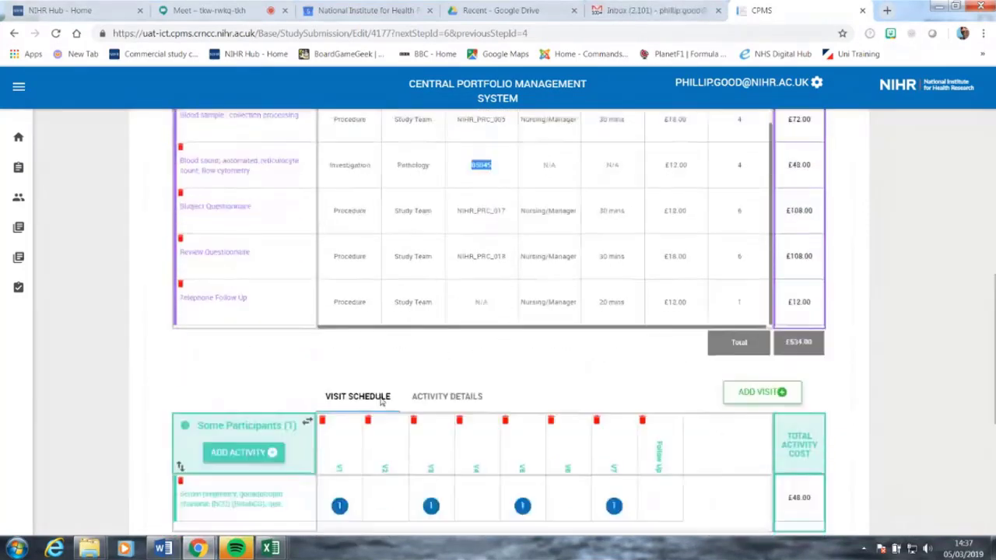
{"action": "scroll", "coordinate": [180, 411], "scroll_direction": "down", "scroll_amount": 4}
{"action": "scroll", "coordinate": [153, 435], "scroll_direction": "up", "scroll_amount": 1}
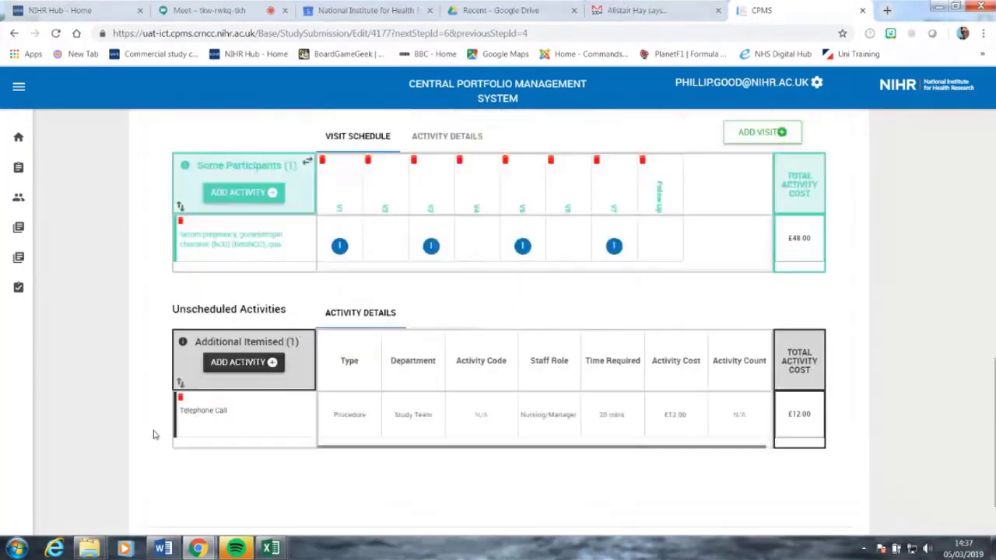
{"action": "scroll", "coordinate": [154, 435], "scroll_direction": "up", "scroll_amount": 10}
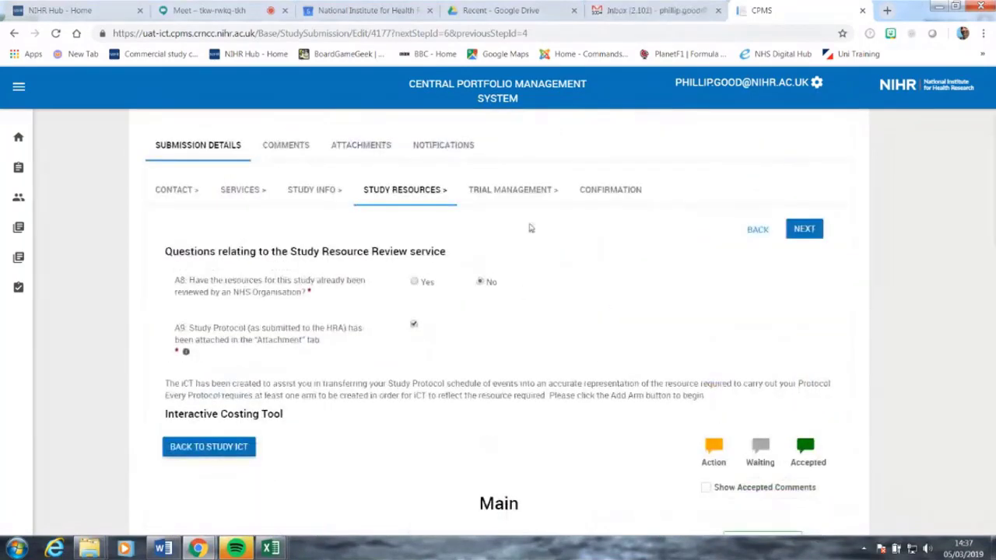
Proceed to Trial Management and set the final protocol, UK site selection, UK FPFV and UK LPFV planned dates to 05/03/2019
{"action": "left_click", "coordinate": [806, 230]}
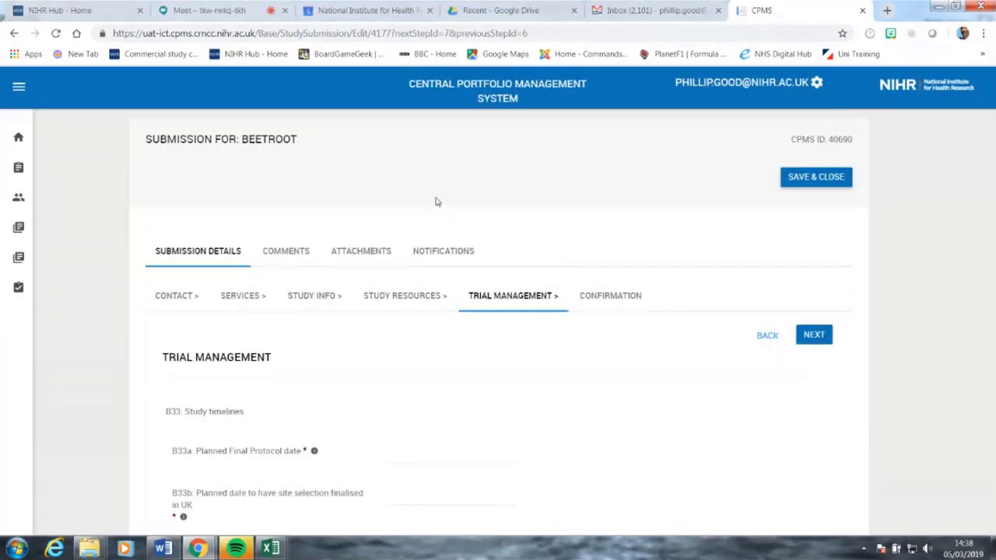
{"action": "scroll", "coordinate": [371, 376], "scroll_direction": "down", "scroll_amount": 2}
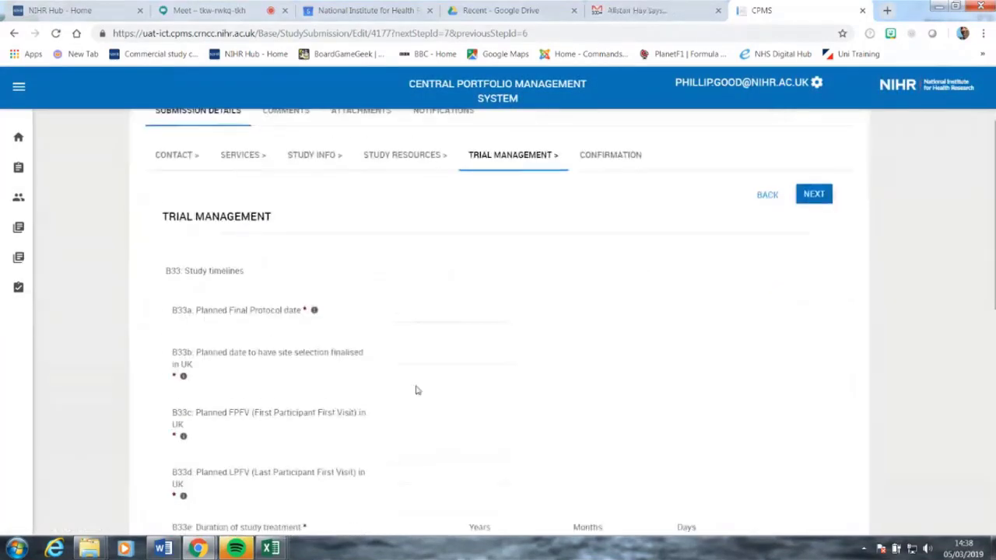
{"action": "left_click", "coordinate": [413, 299]}
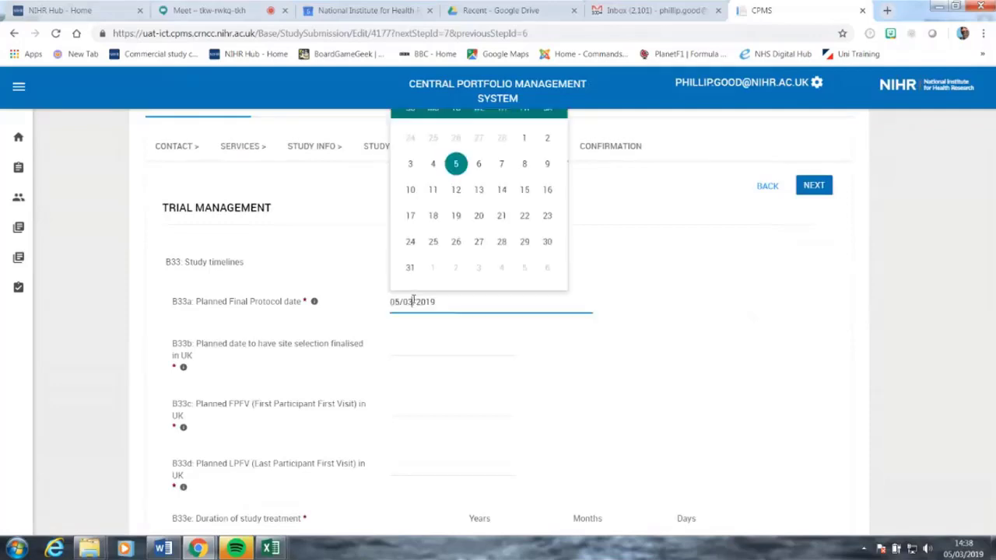
{"action": "left_click", "coordinate": [419, 350]}
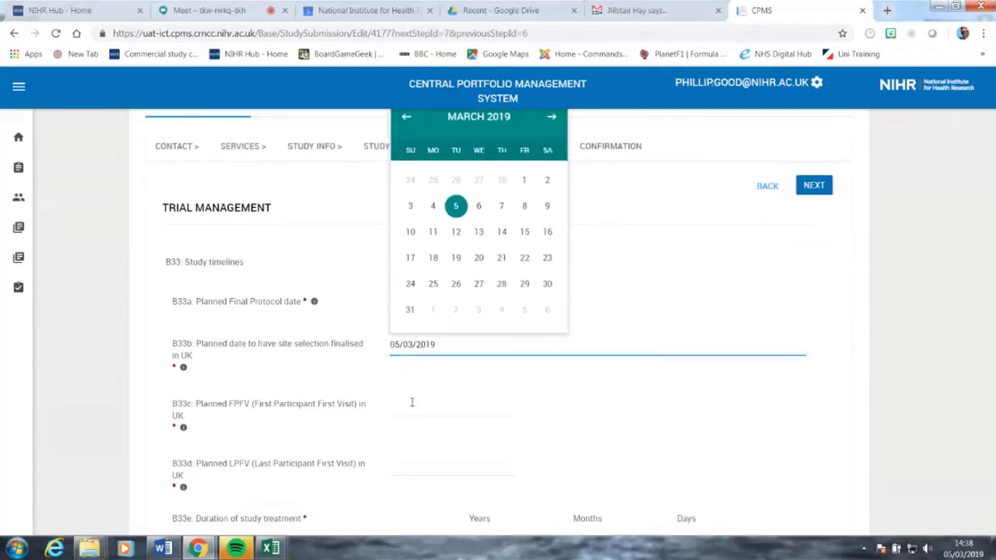
{"action": "left_click", "coordinate": [413, 403]}
{"action": "left_click", "coordinate": [404, 465]}
{"action": "scroll", "coordinate": [440, 463], "scroll_direction": "down", "scroll_amount": 2}
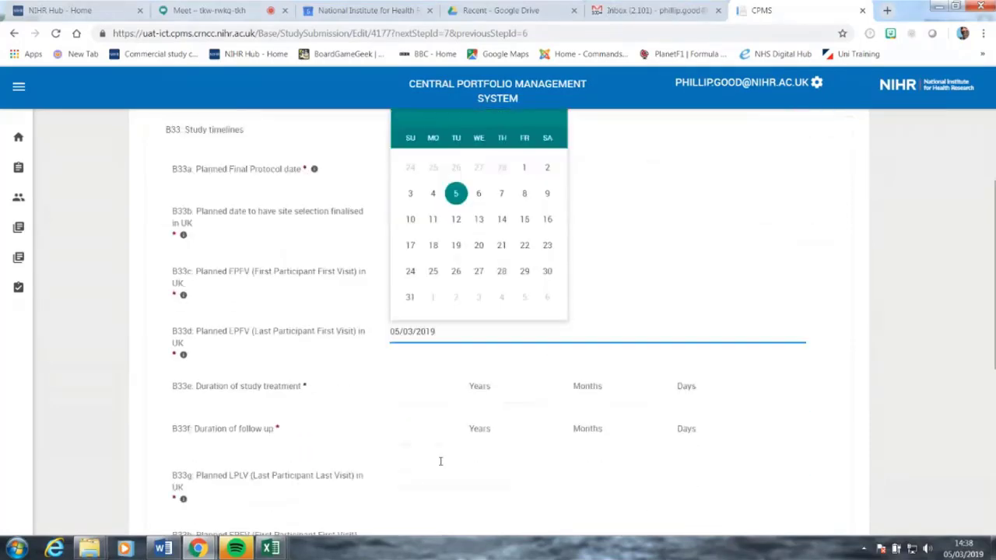
Set both the study treatment duration and the follow-up duration to 0 years, 0 months and 1 day
{"action": "left_click", "coordinate": [424, 367]}
{"action": "type", "text": "0"}
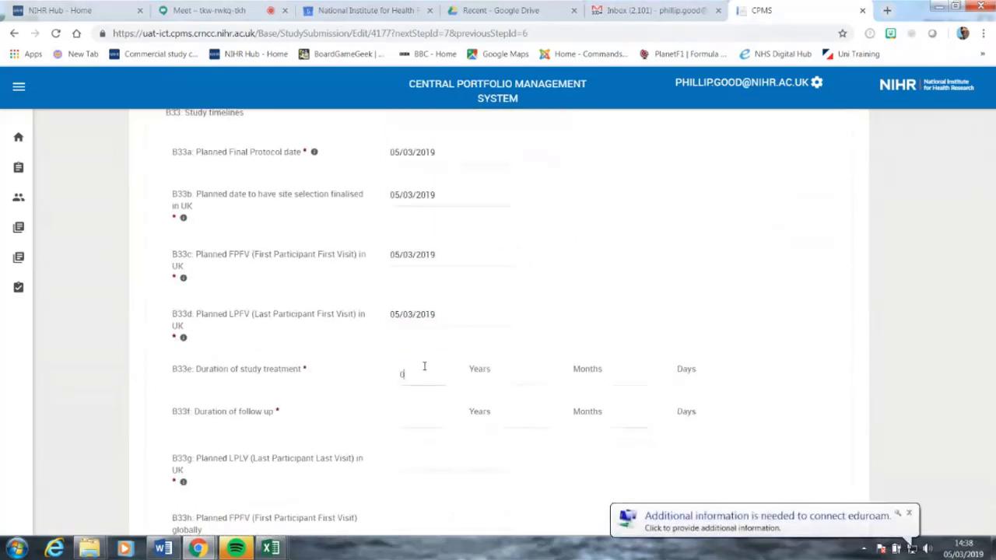
{"action": "key", "text": "Tab"}
{"action": "type", "text": "0"}
{"action": "key", "text": "Tab"}
{"action": "key", "text": "Tab"}
{"action": "type", "text": "0"}
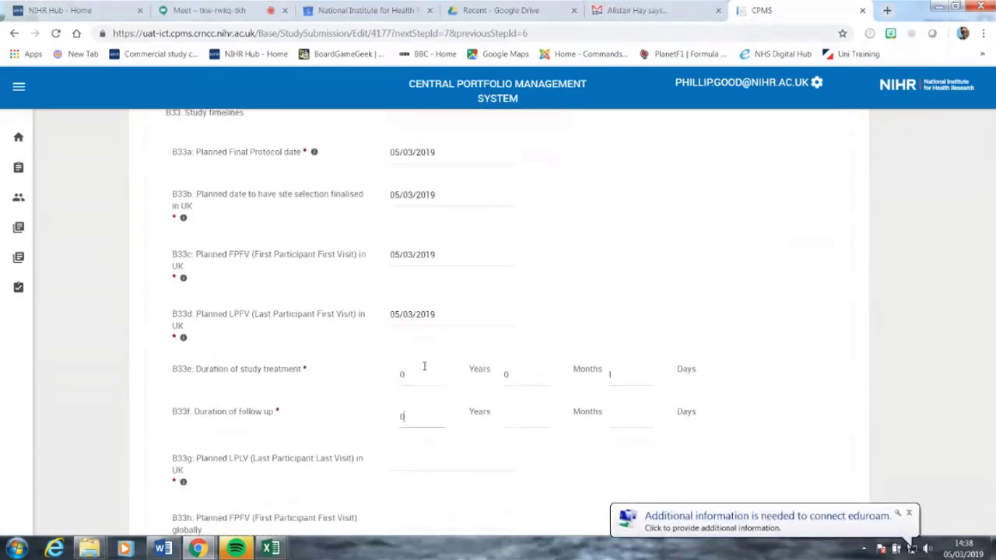
{"action": "key", "text": "Tab"}
{"action": "type", "text": "0"}
{"action": "key", "text": "Tab"}
{"action": "type", "text": "1"}
Set the planned UK LPLV, global FPFV and global LPLV dates to 05/03/2019
{"action": "key", "text": "Tab"}
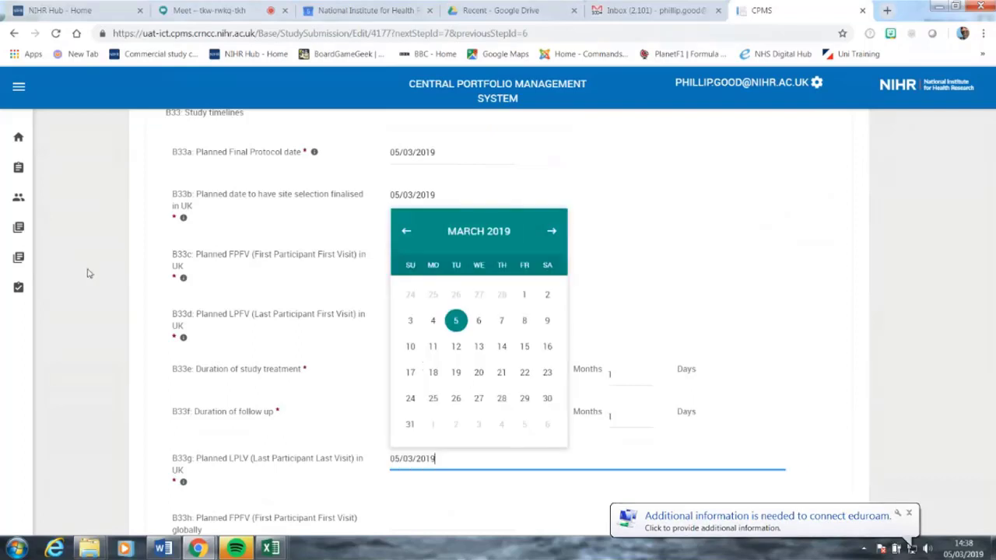
{"action": "scroll", "coordinate": [415, 503], "scroll_direction": "down", "scroll_amount": 2}
{"action": "key", "text": "Tab"}
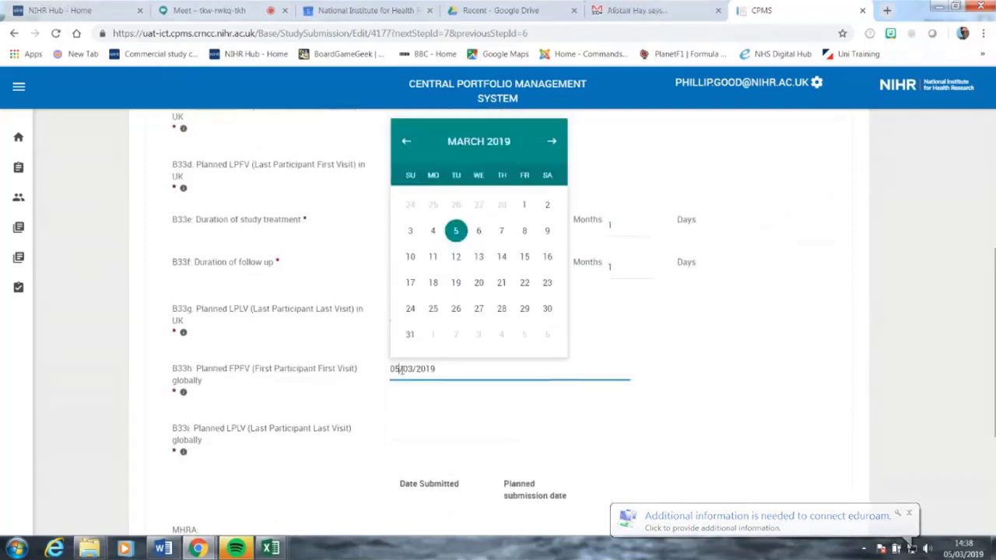
{"action": "key", "text": "Tab"}
{"action": "scroll", "coordinate": [325, 459], "scroll_direction": "down", "scroll_amount": 2}
{"action": "scroll", "coordinate": [325, 459], "scroll_direction": "down", "scroll_amount": 2}
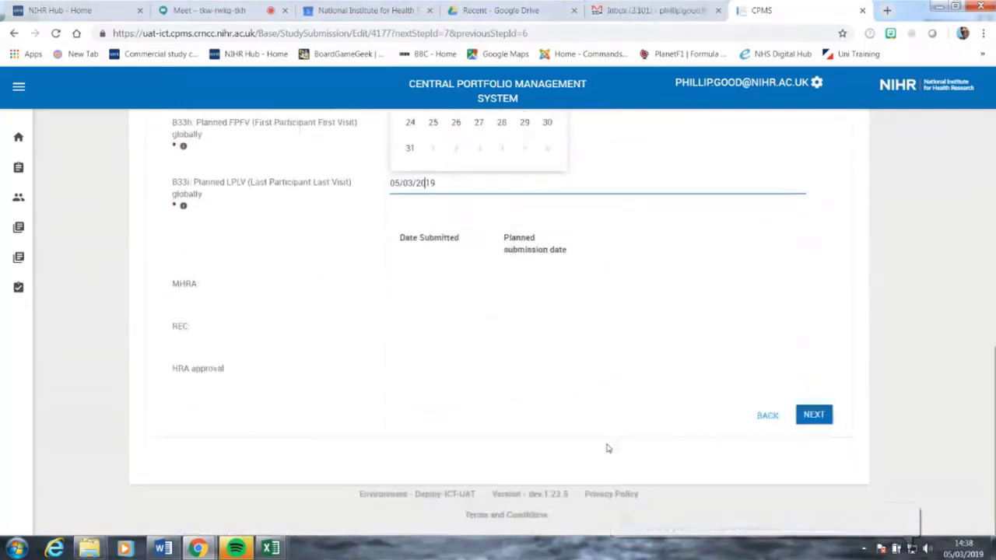
Advance to Confirmation, submit the BEETROOT study without additional information, and check its entry among the study's submissions
{"action": "left_click", "coordinate": [813, 415]}
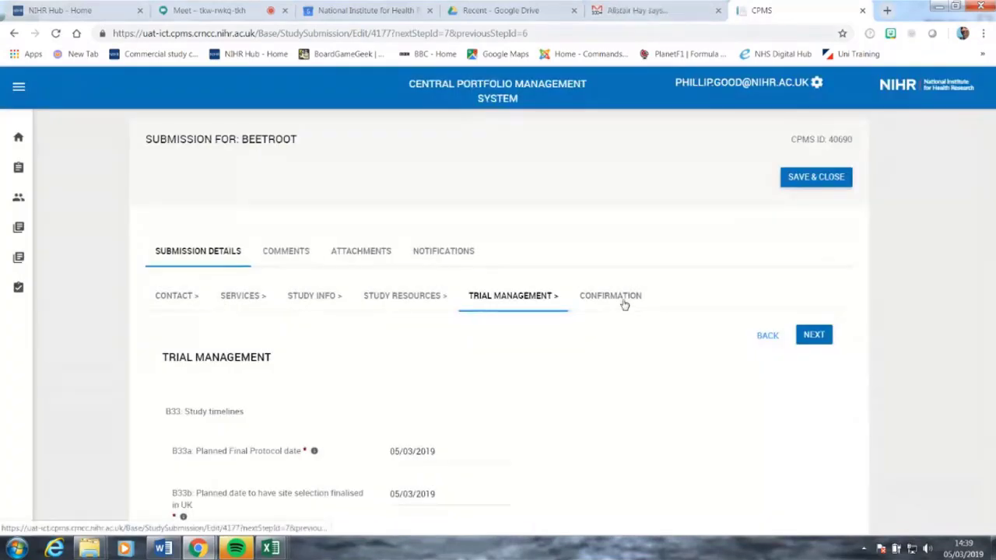
{"action": "left_click", "coordinate": [624, 302]}
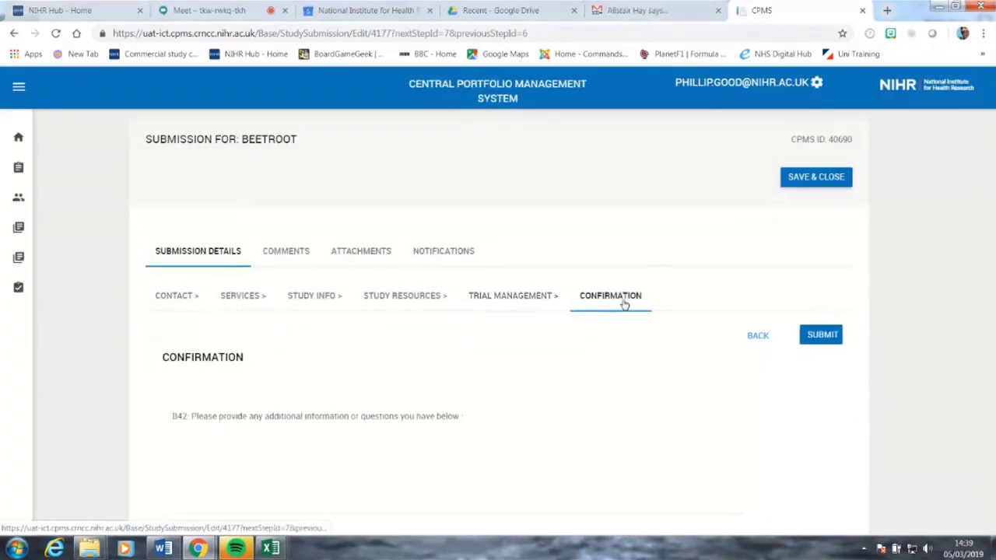
{"action": "scroll", "coordinate": [507, 355], "scroll_direction": "down", "scroll_amount": 2}
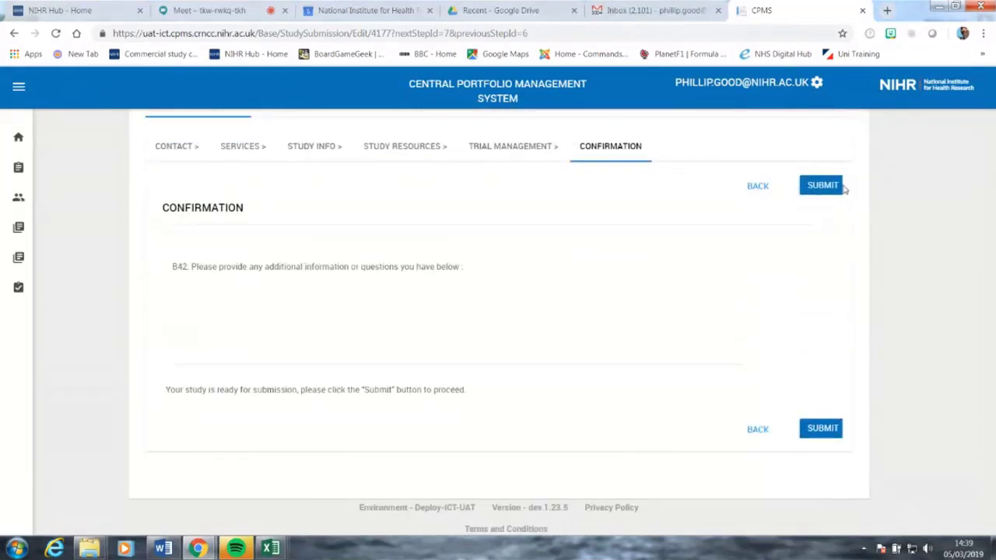
{"action": "left_click", "coordinate": [817, 188]}
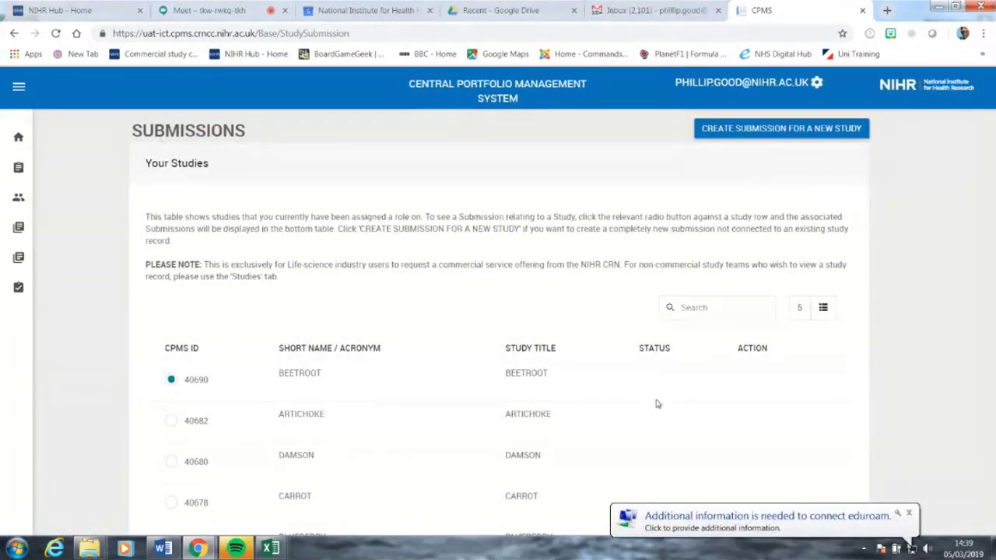
{"action": "scroll", "coordinate": [642, 389], "scroll_direction": "down", "scroll_amount": 4}
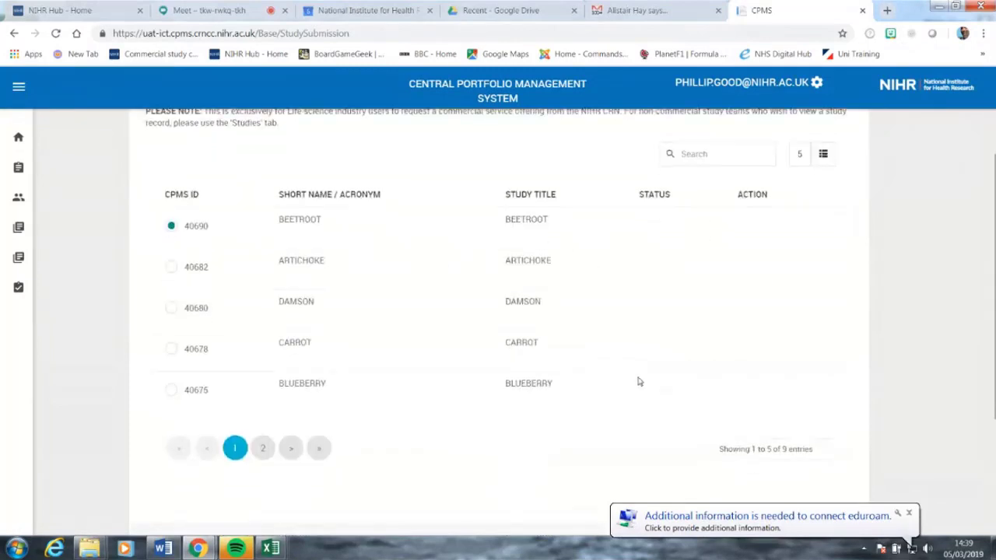
{"action": "scroll", "coordinate": [620, 379], "scroll_direction": "down", "scroll_amount": 1}
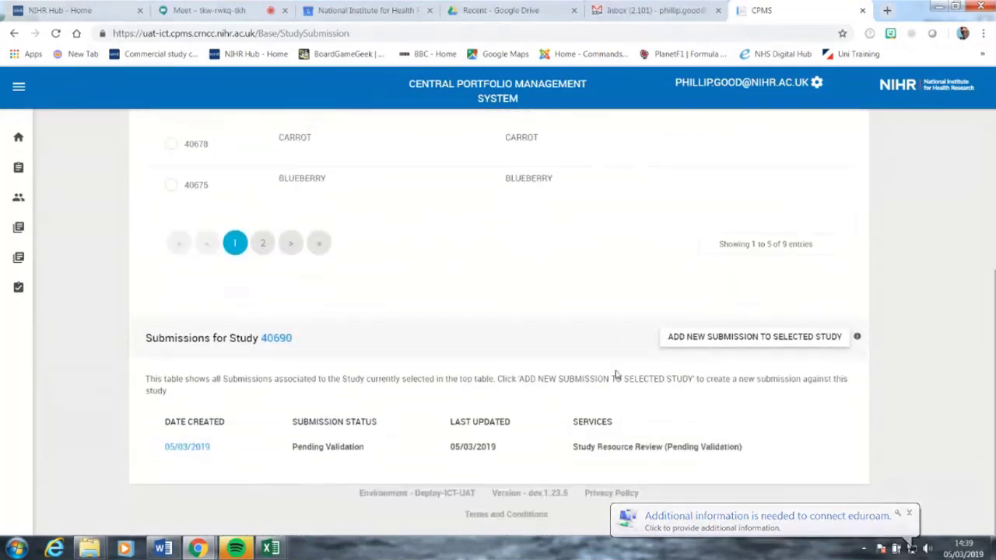